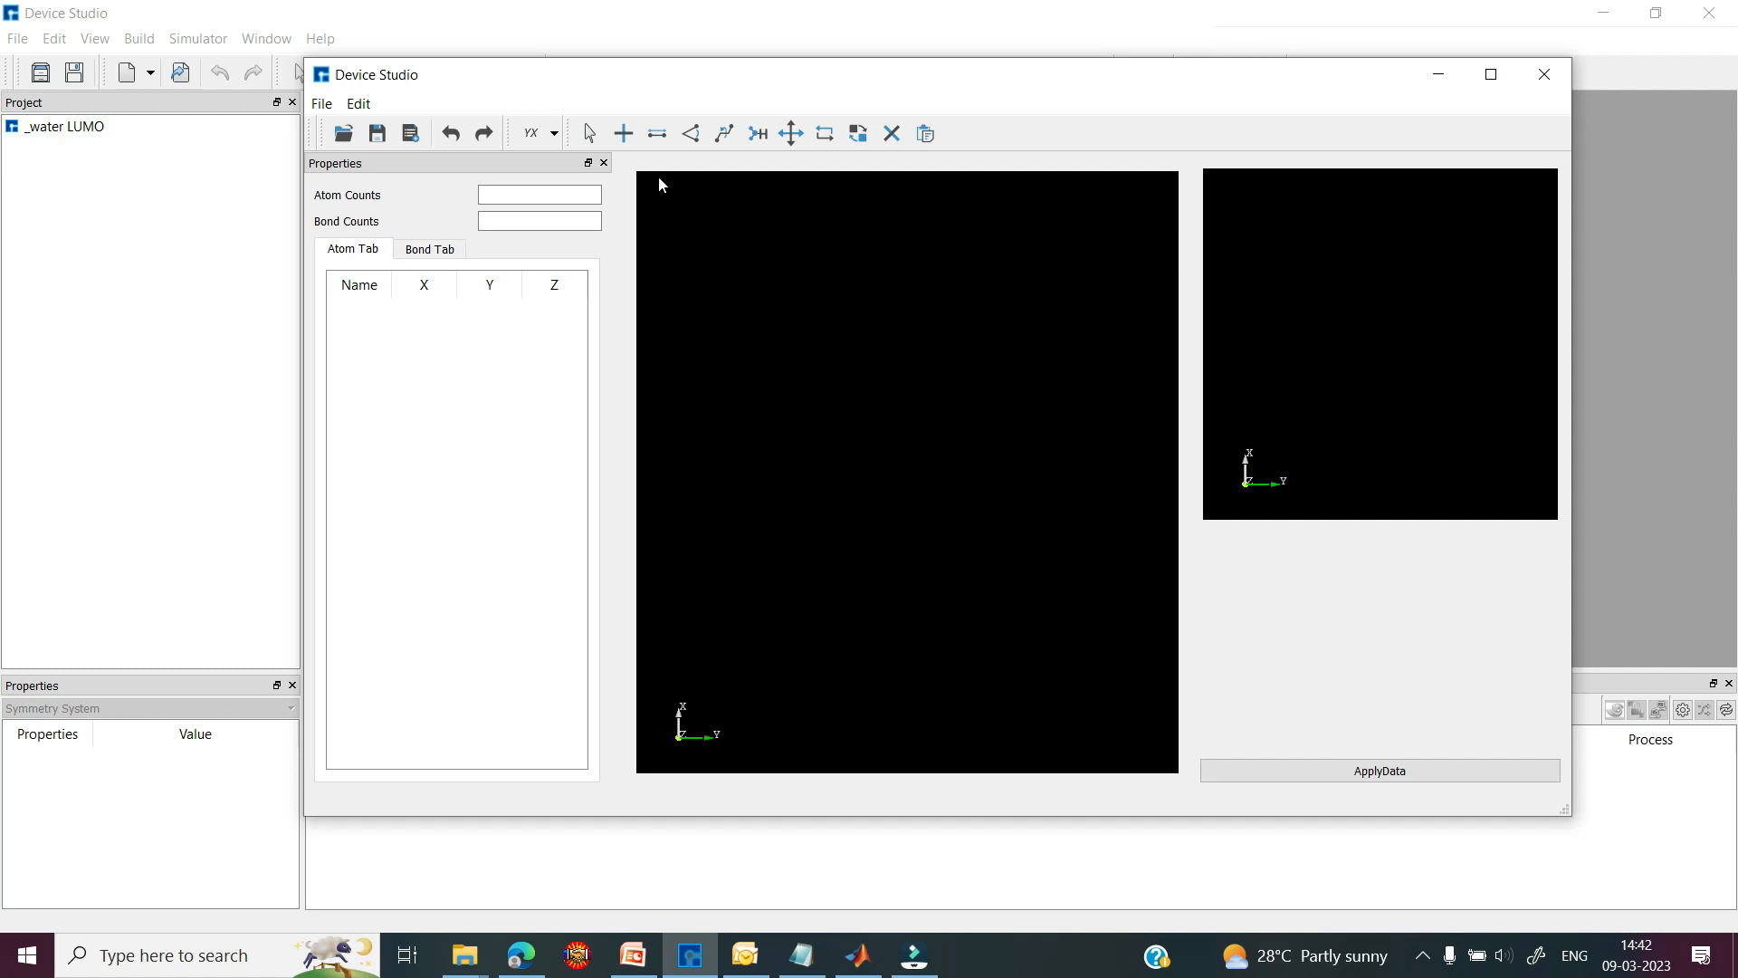
- Build a water molecule from the oxygen fragment with two single bonds and apply it to the project
click(625, 134)
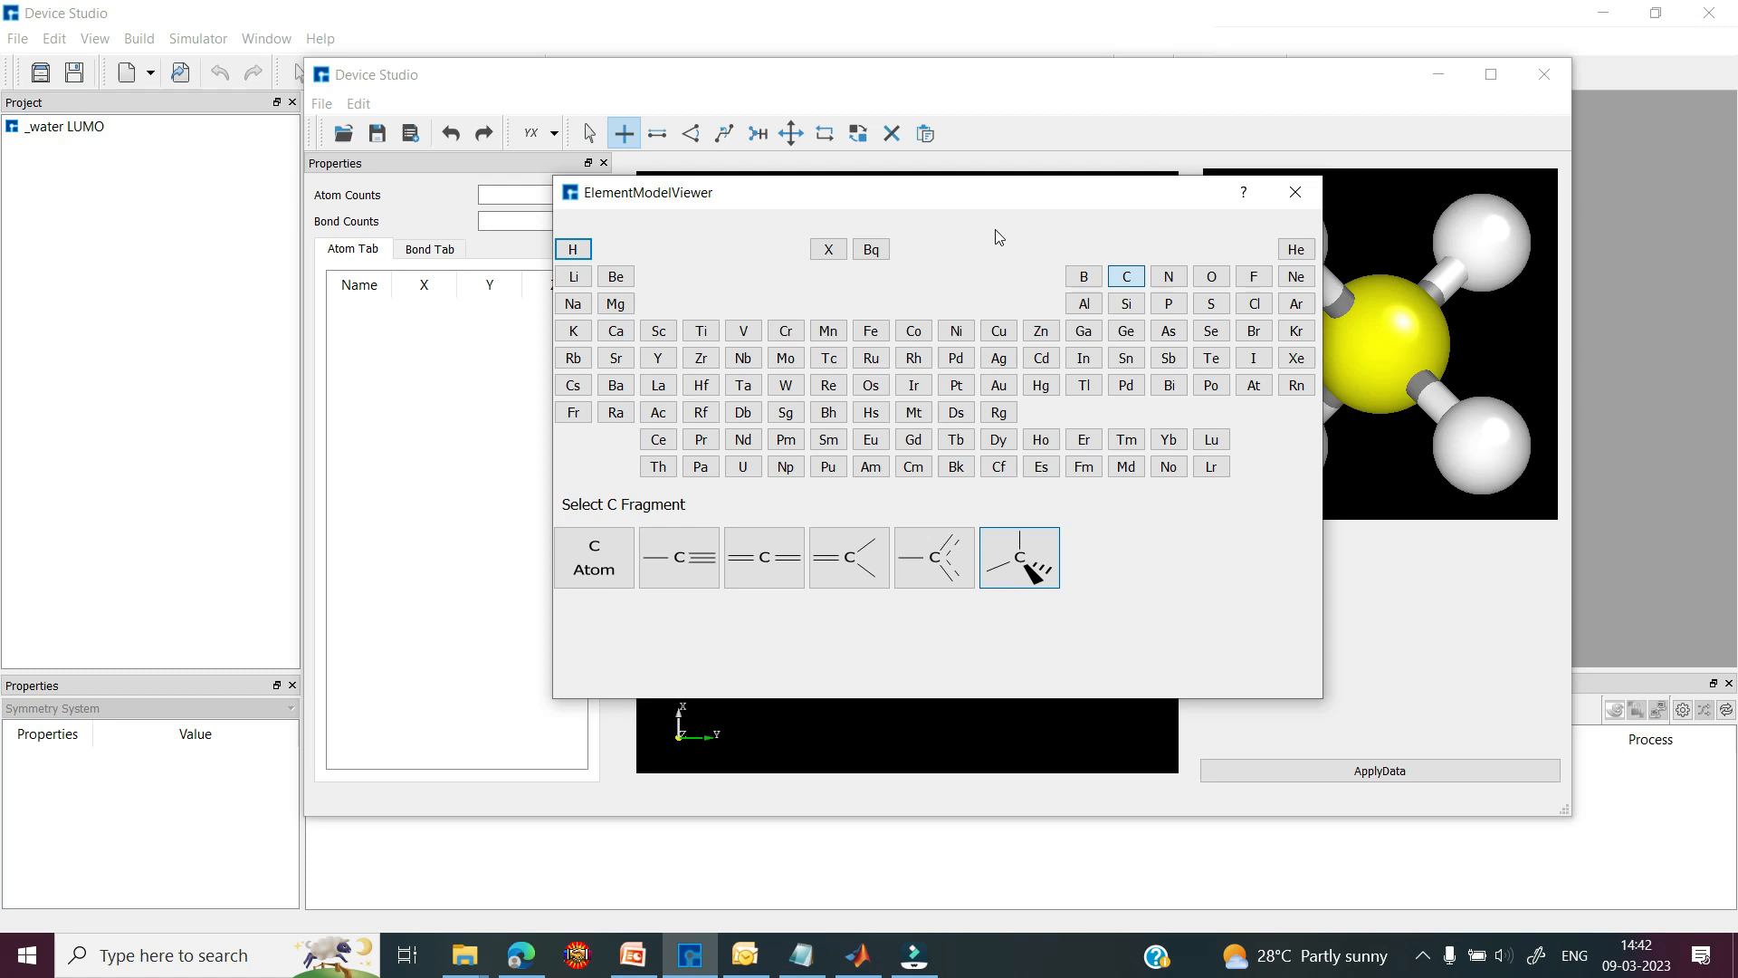
click(1210, 275)
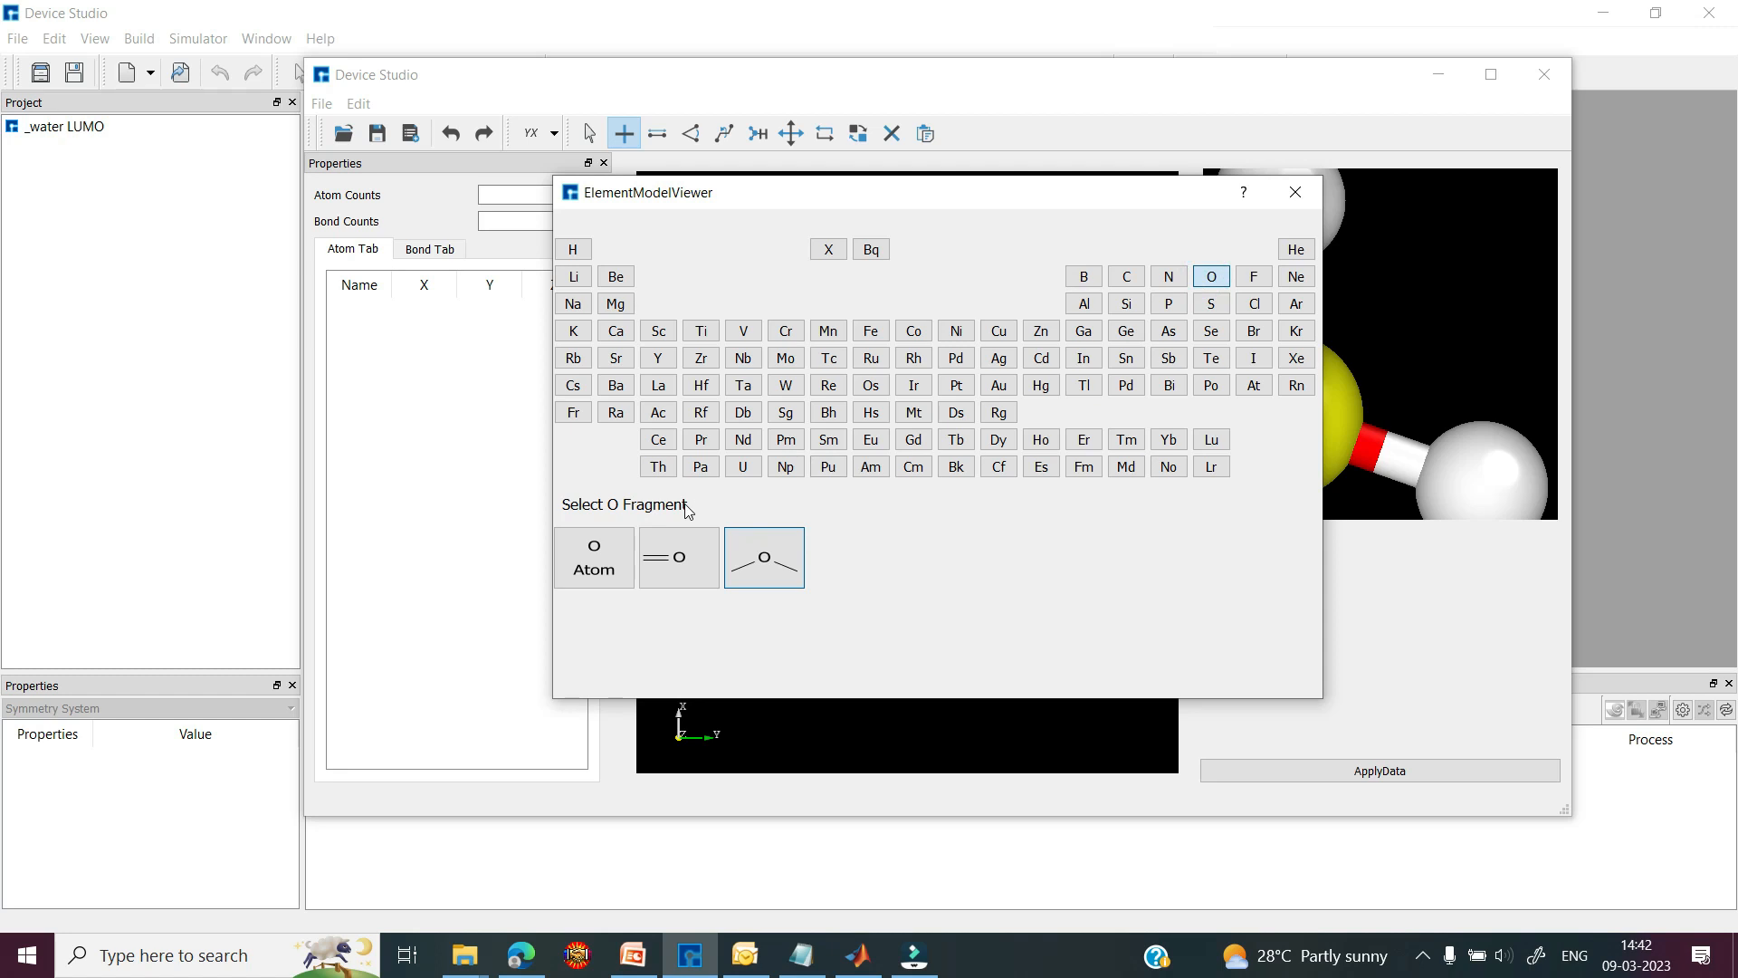
click(765, 560)
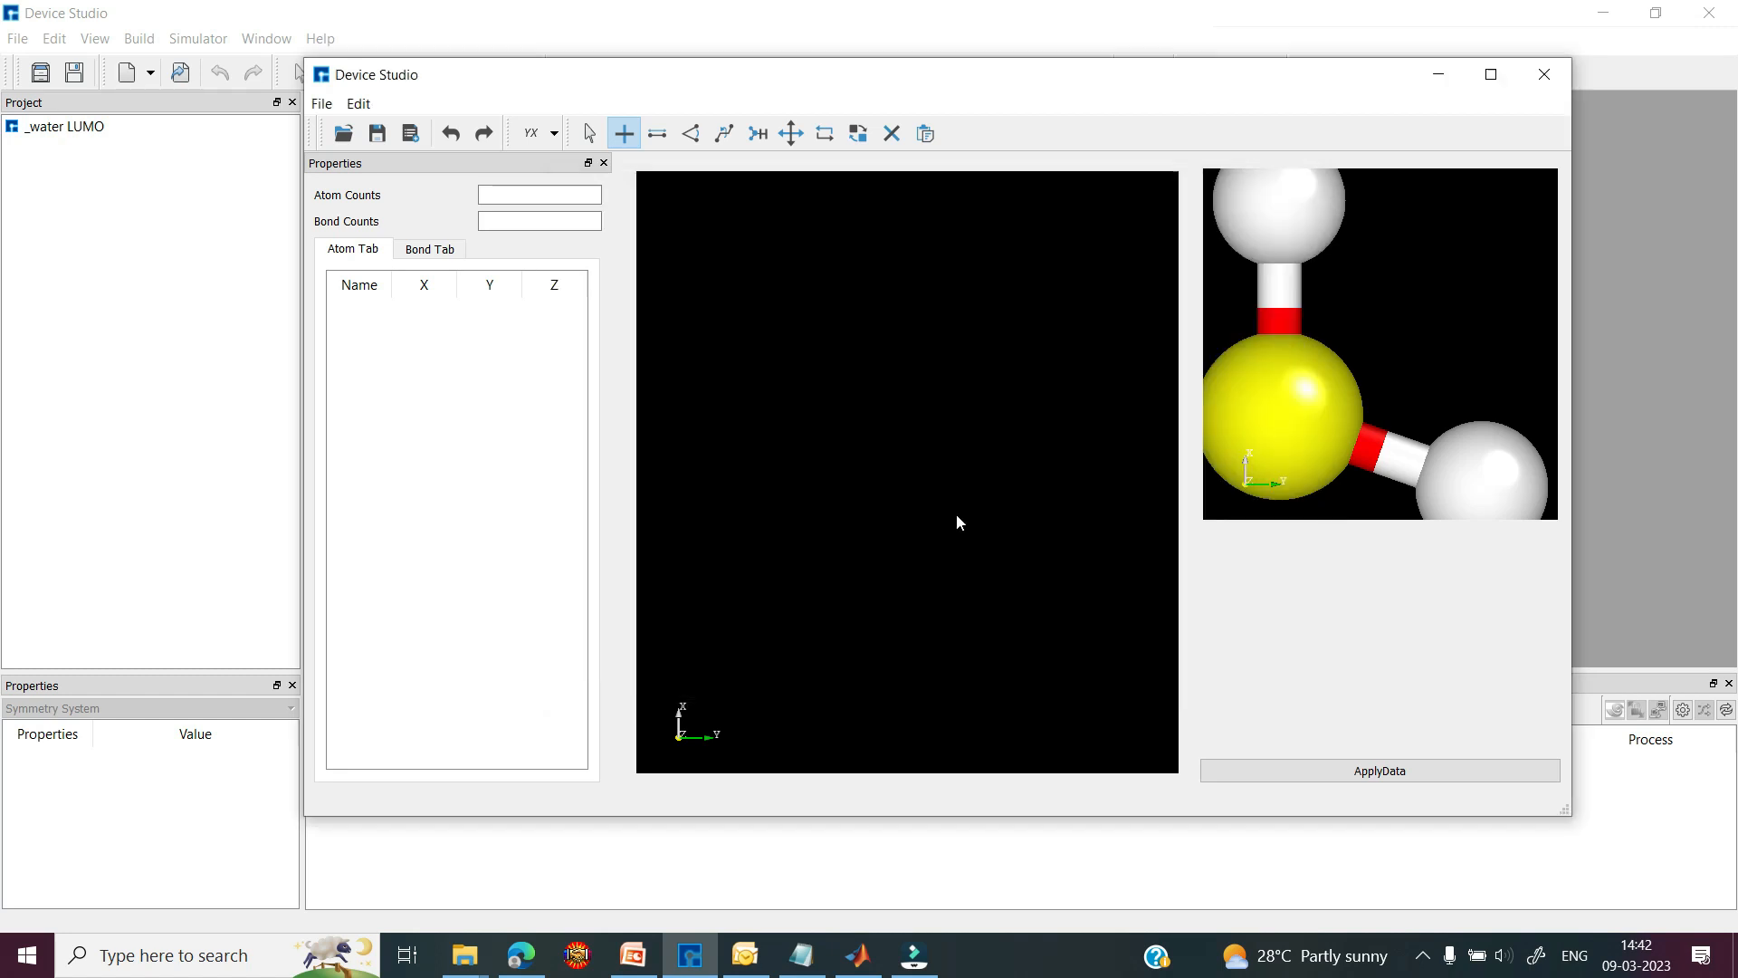
click(899, 419)
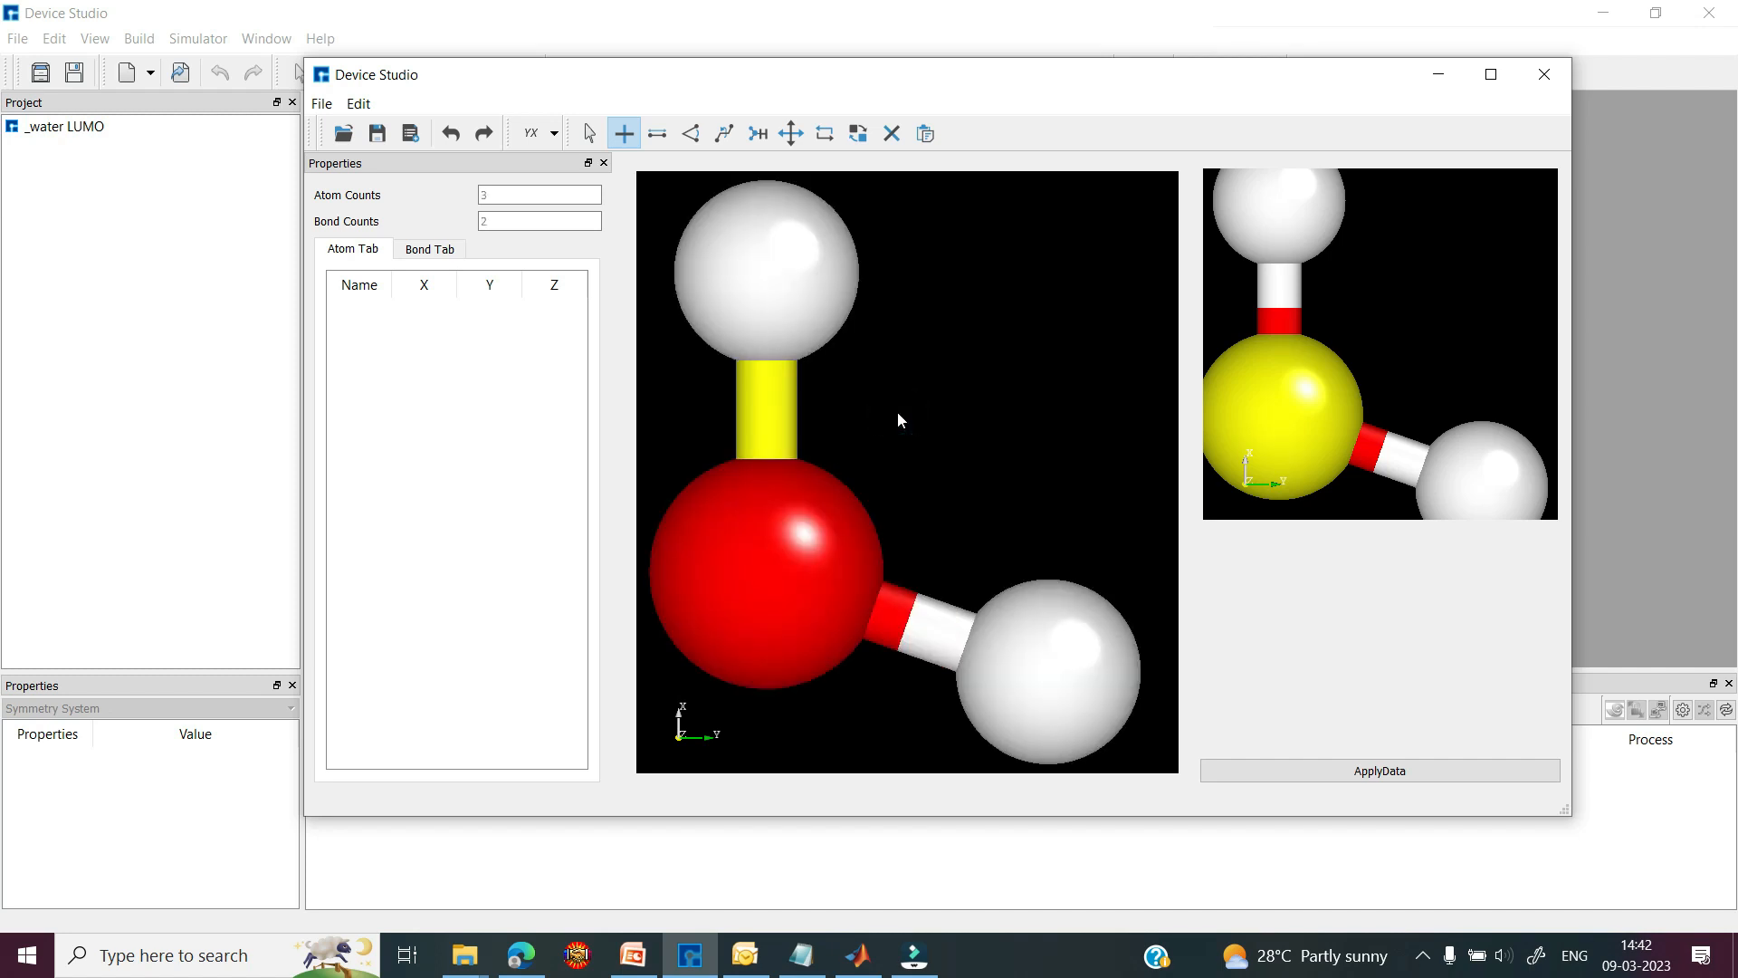
click(1350, 768)
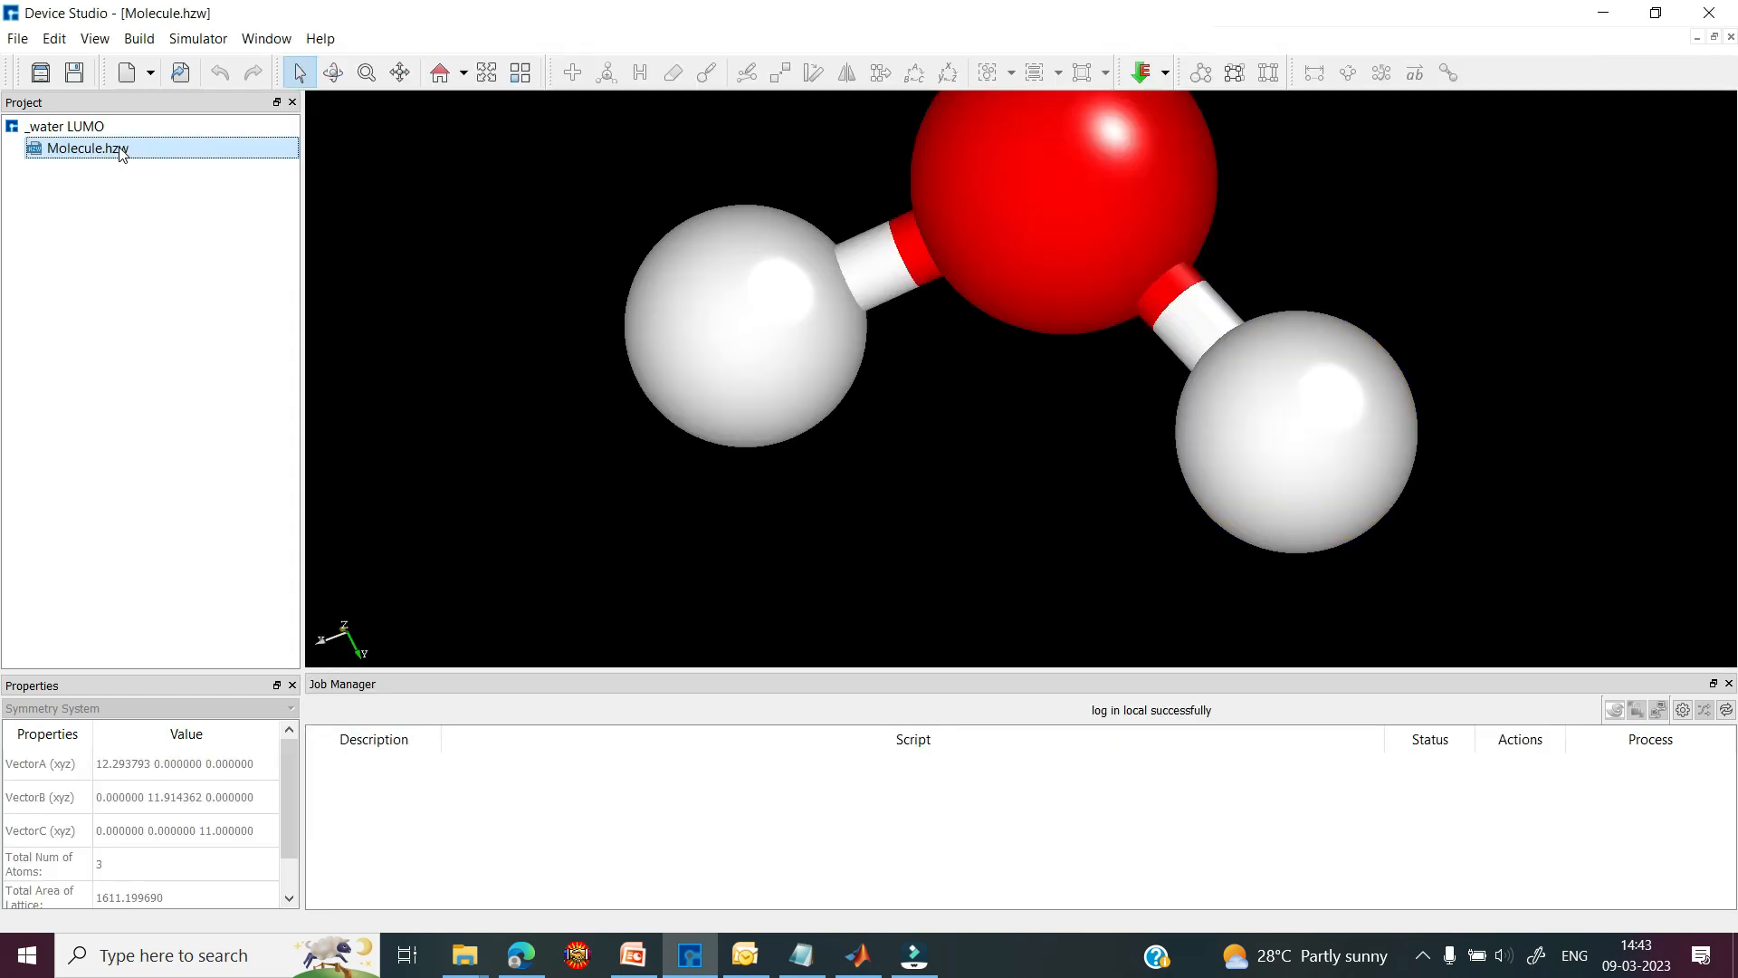
- Rename the Molecule.hzw structure file in the project as H2O
right_click(122, 152)
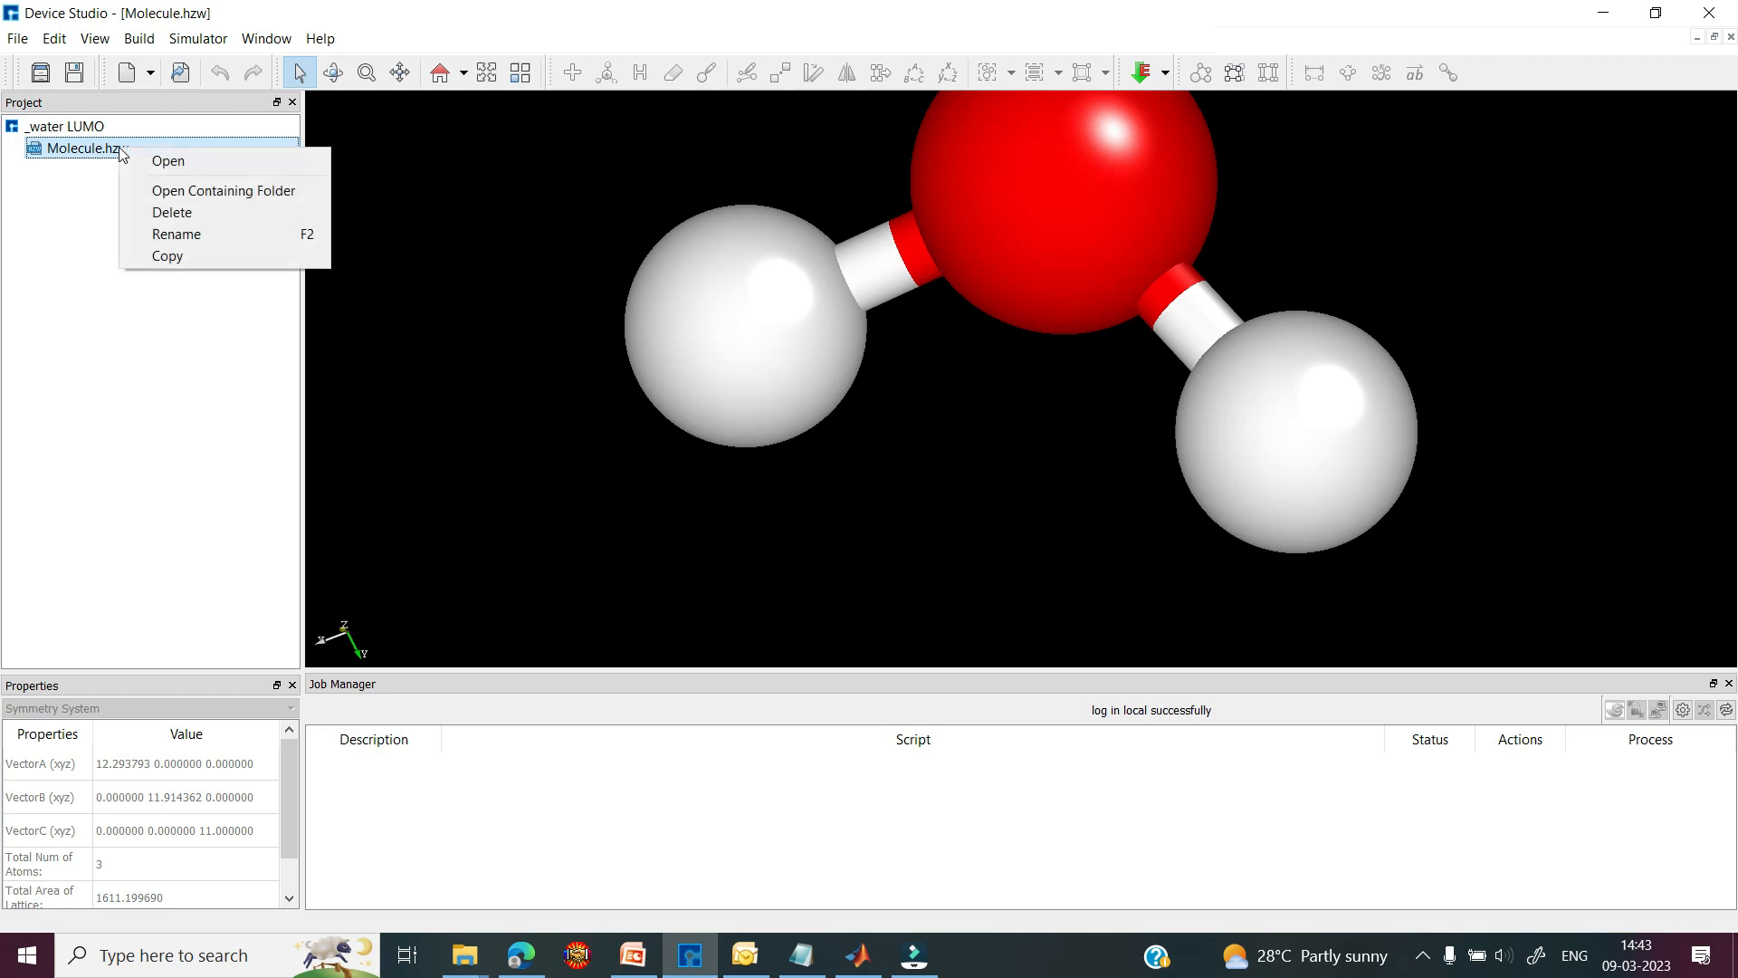
click(167, 232)
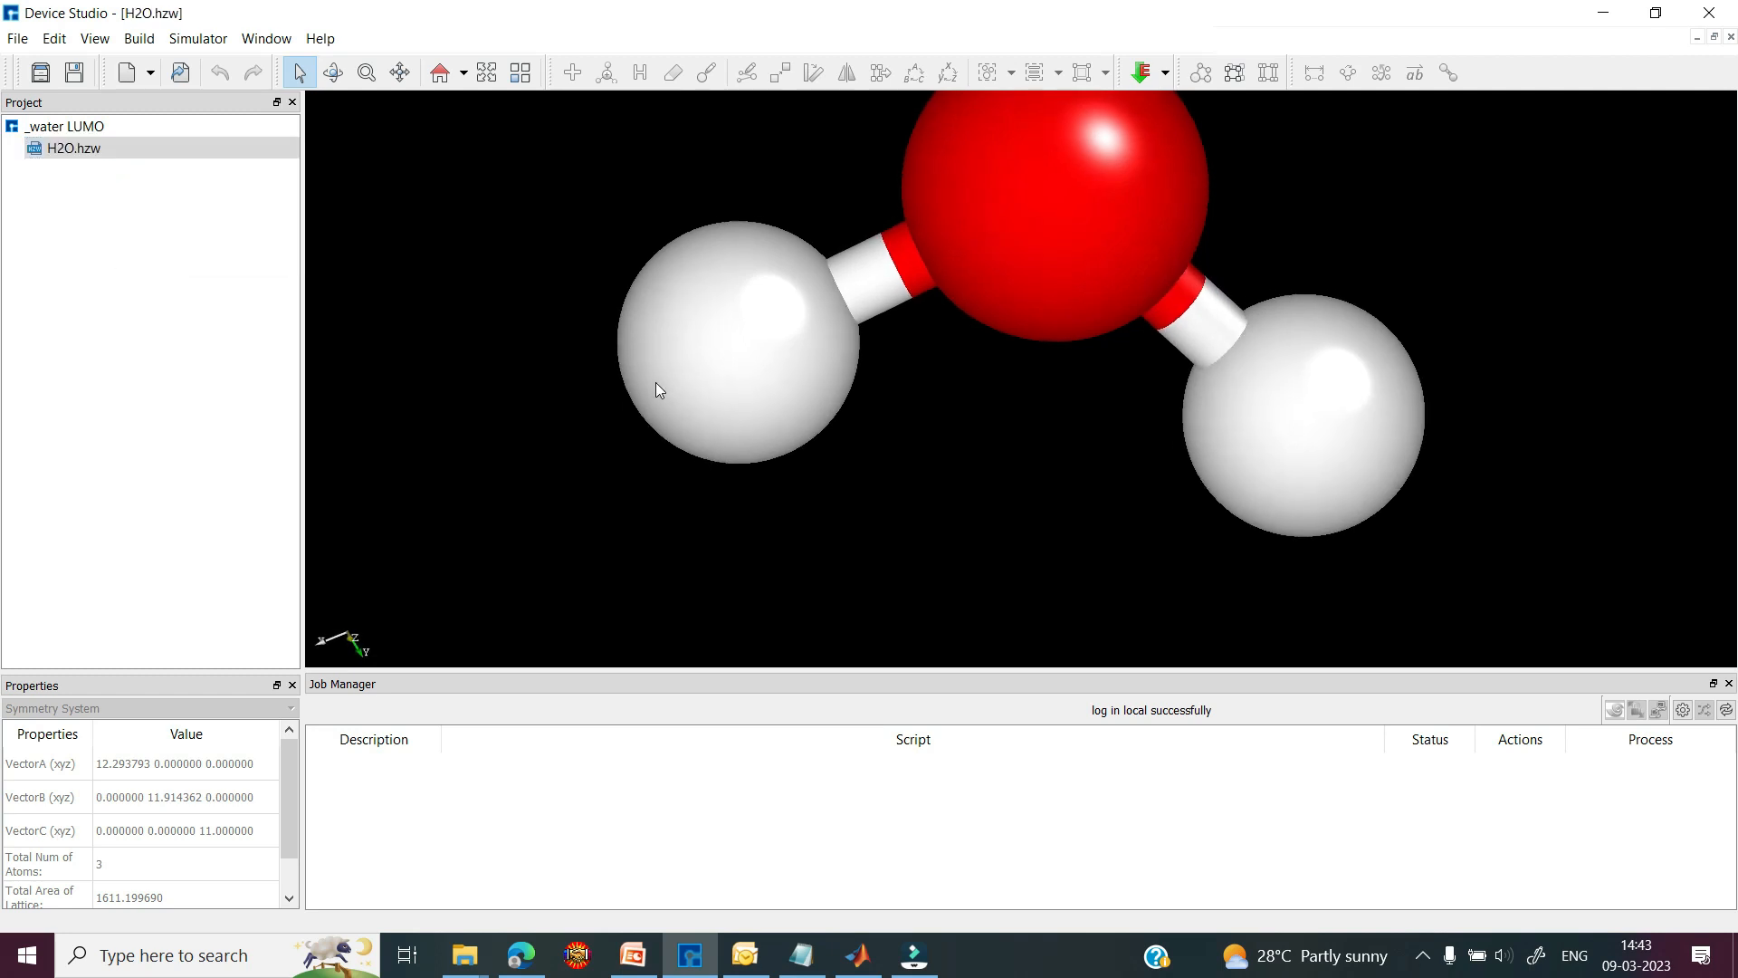
right_drag(656, 382, 529, 434)
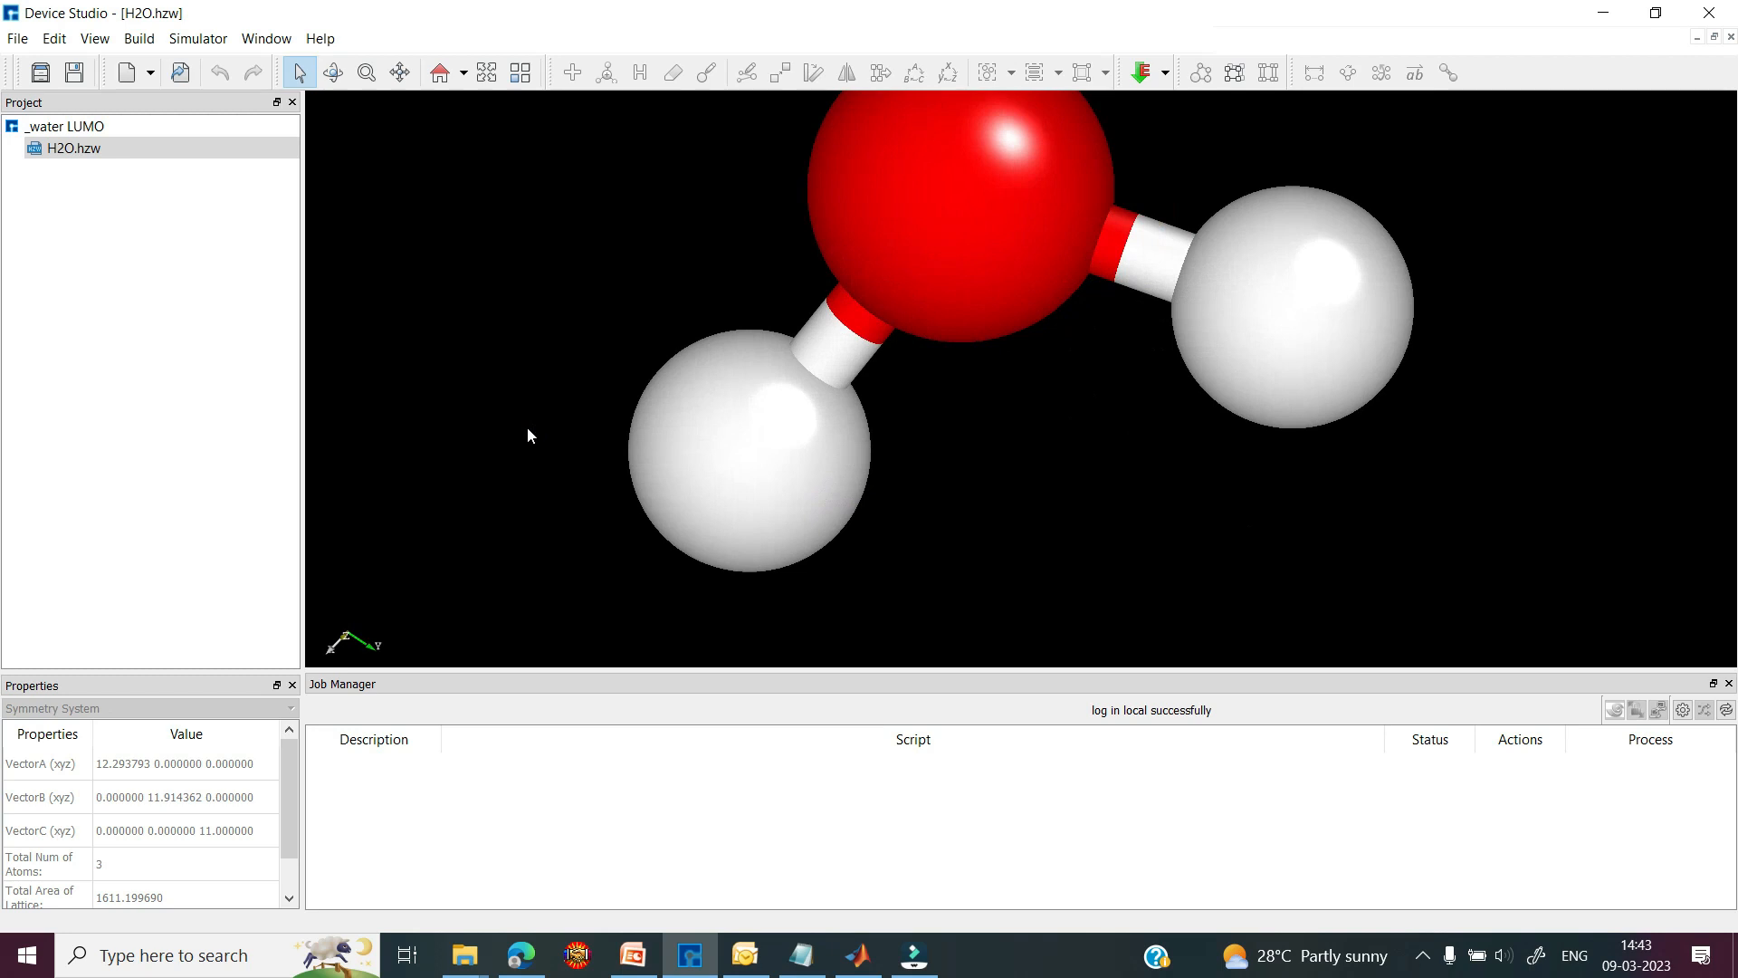
- Set up a Nanodcal SCF calculation for the water molecule, keeping LDA_PZ81 as the exchange correlation
click(198, 38)
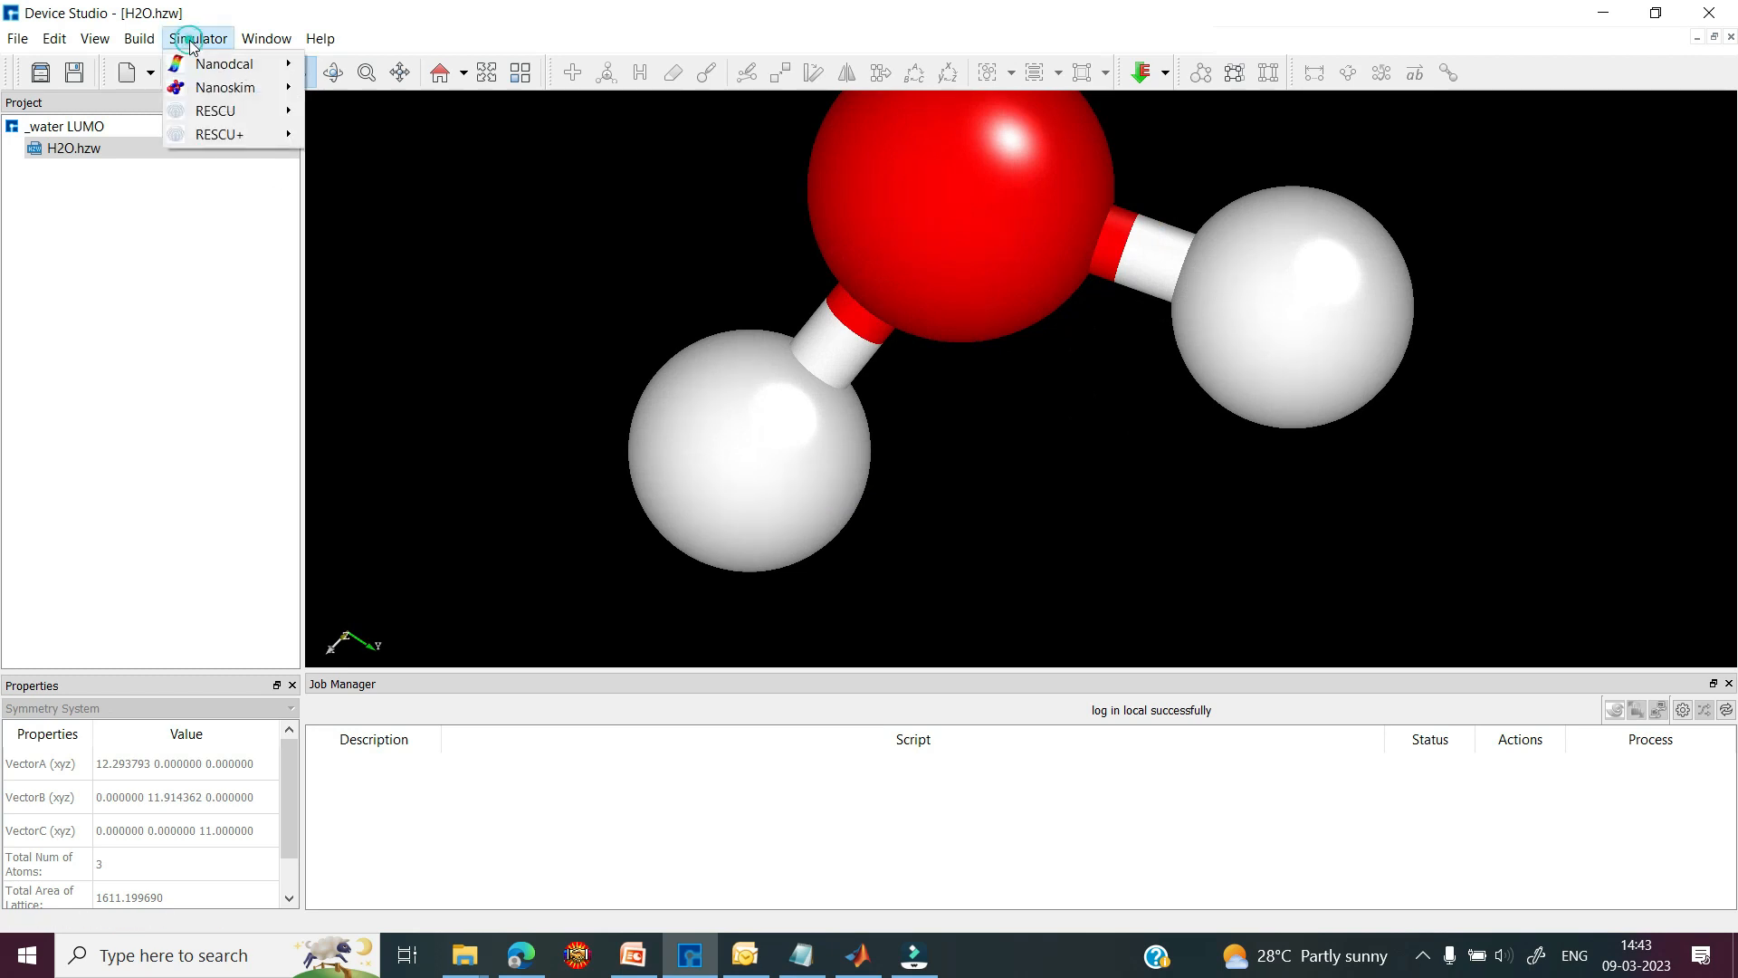
mouse_move(220, 65)
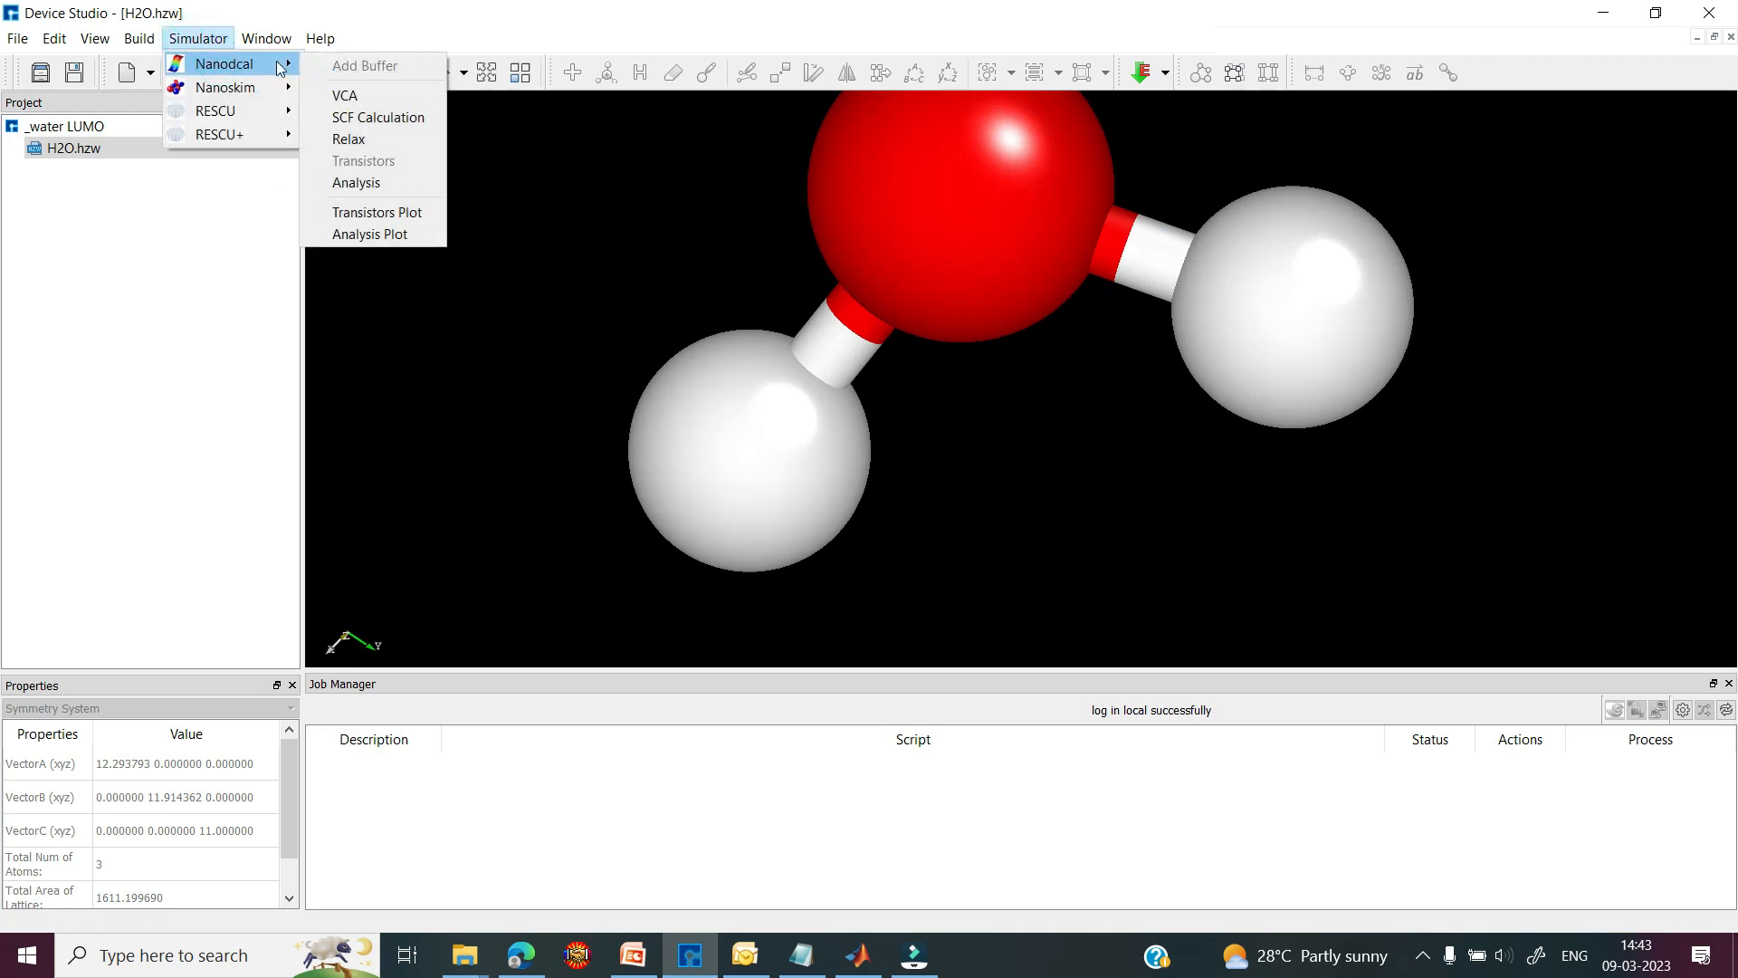
click(352, 117)
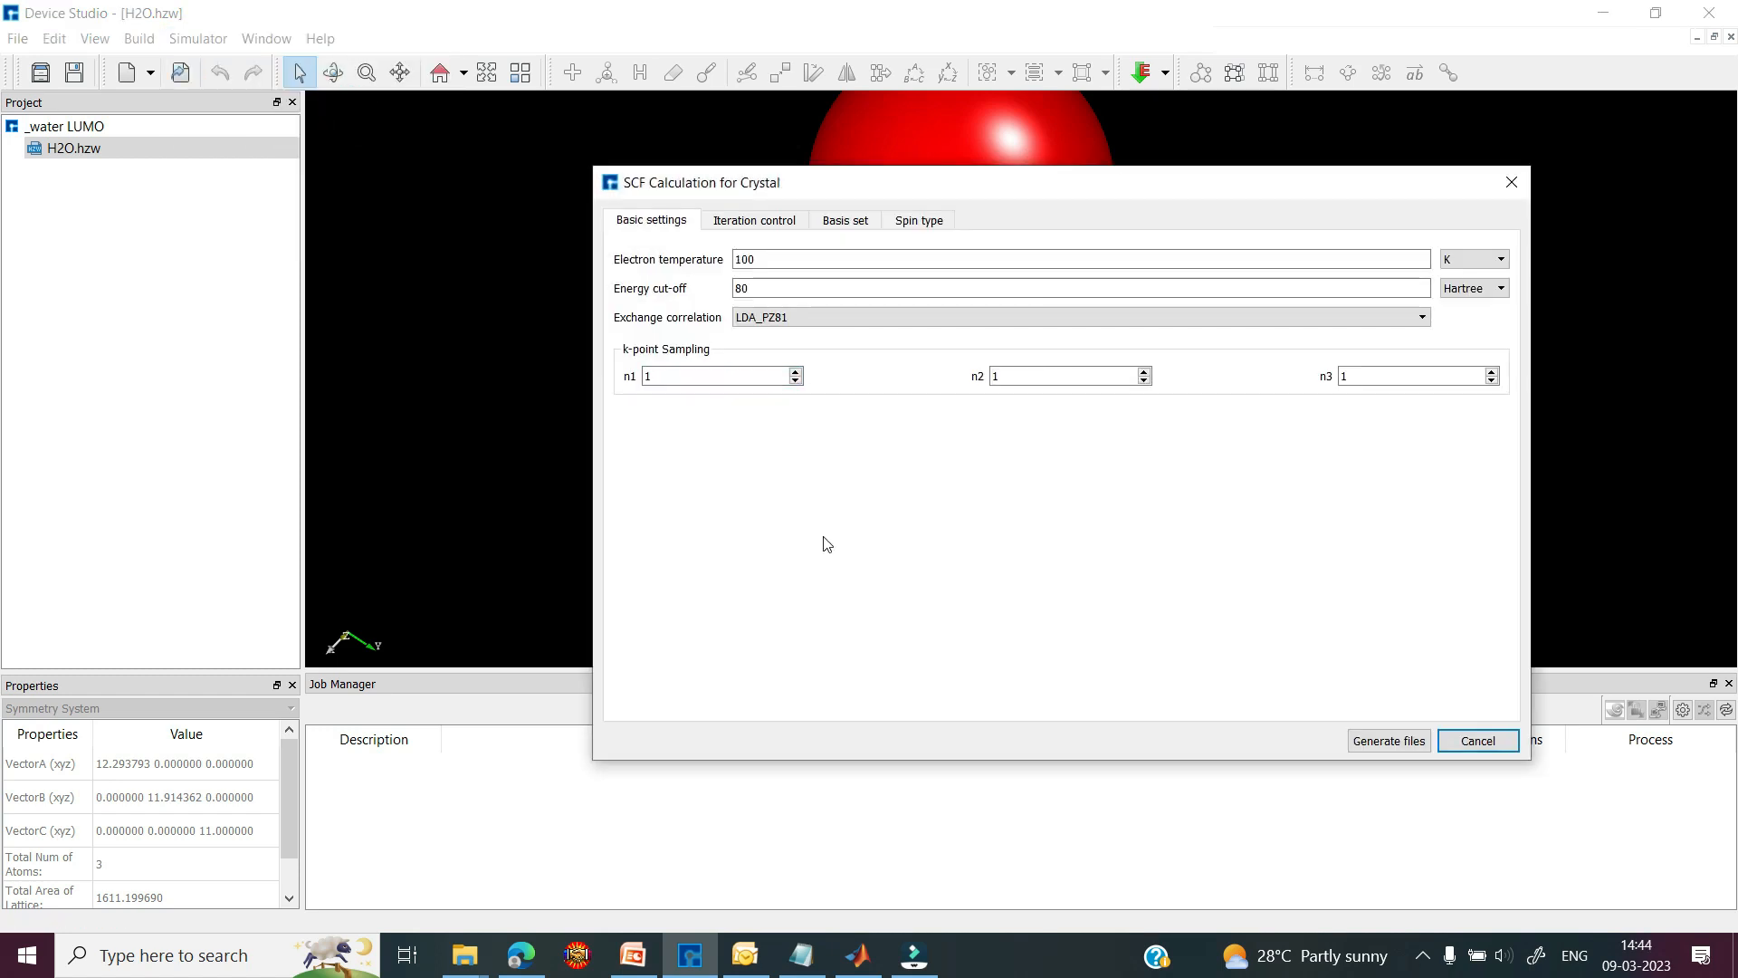
click(802, 315)
click(805, 313)
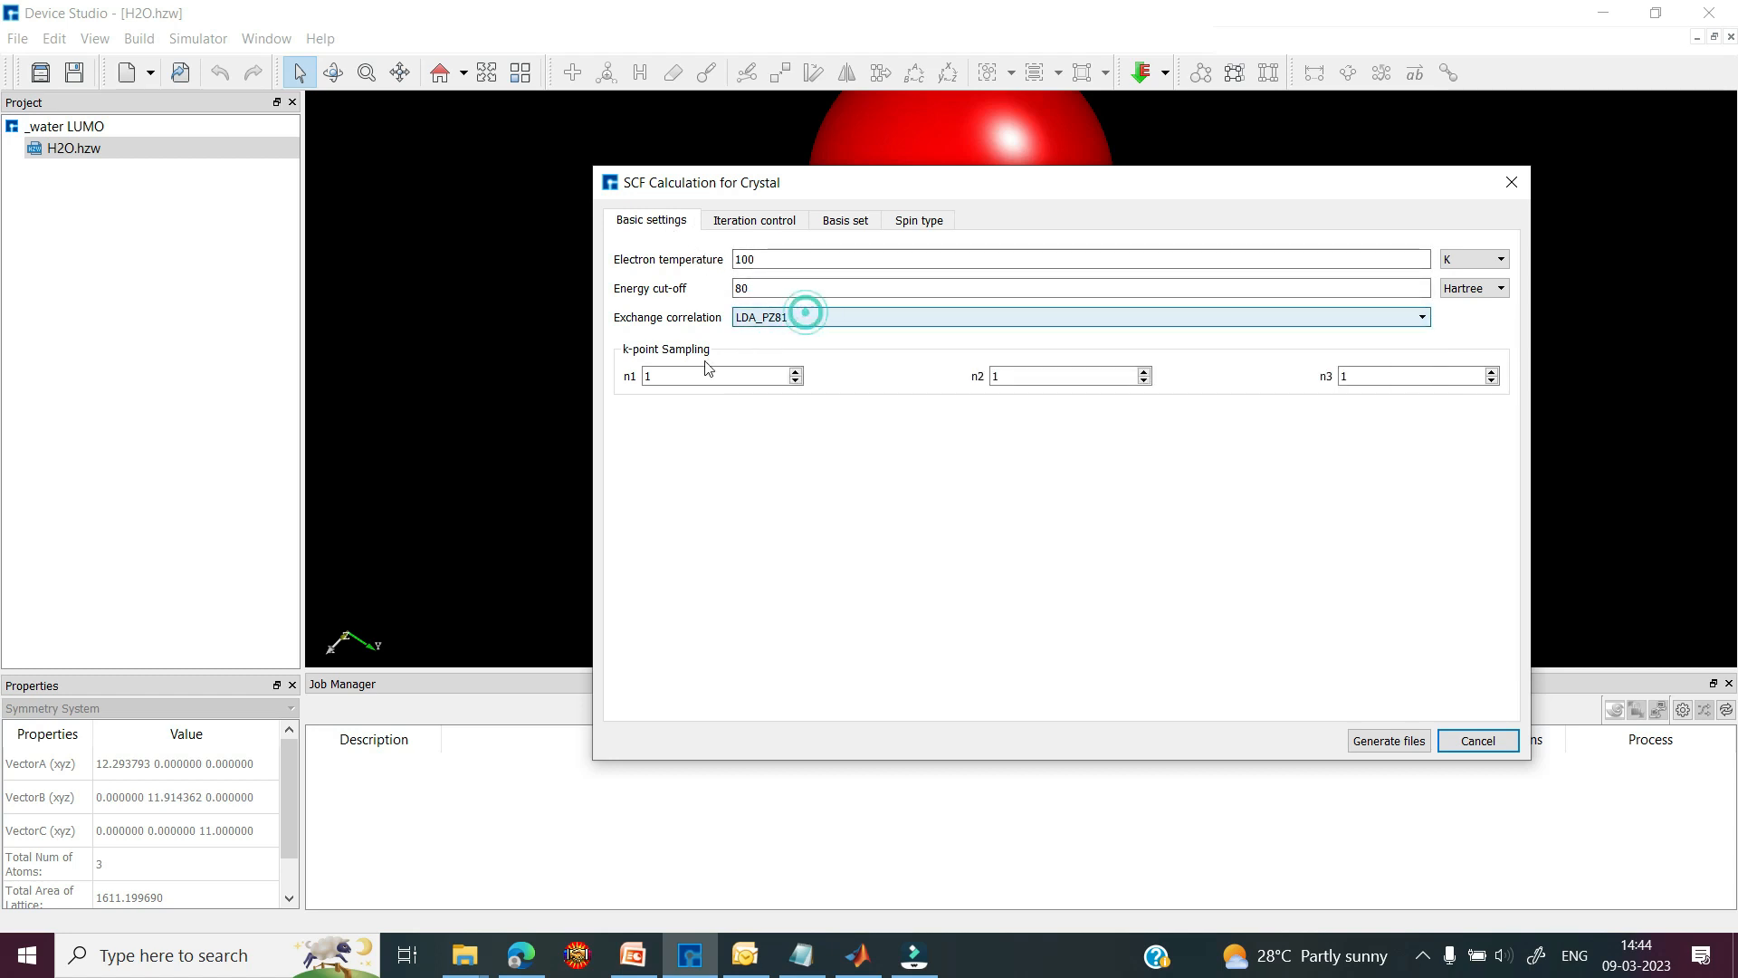
- Review the iteration control, basis set and spin settings, keep ByElement arrangement and NoSpin, and generate the SCF input files
click(754, 222)
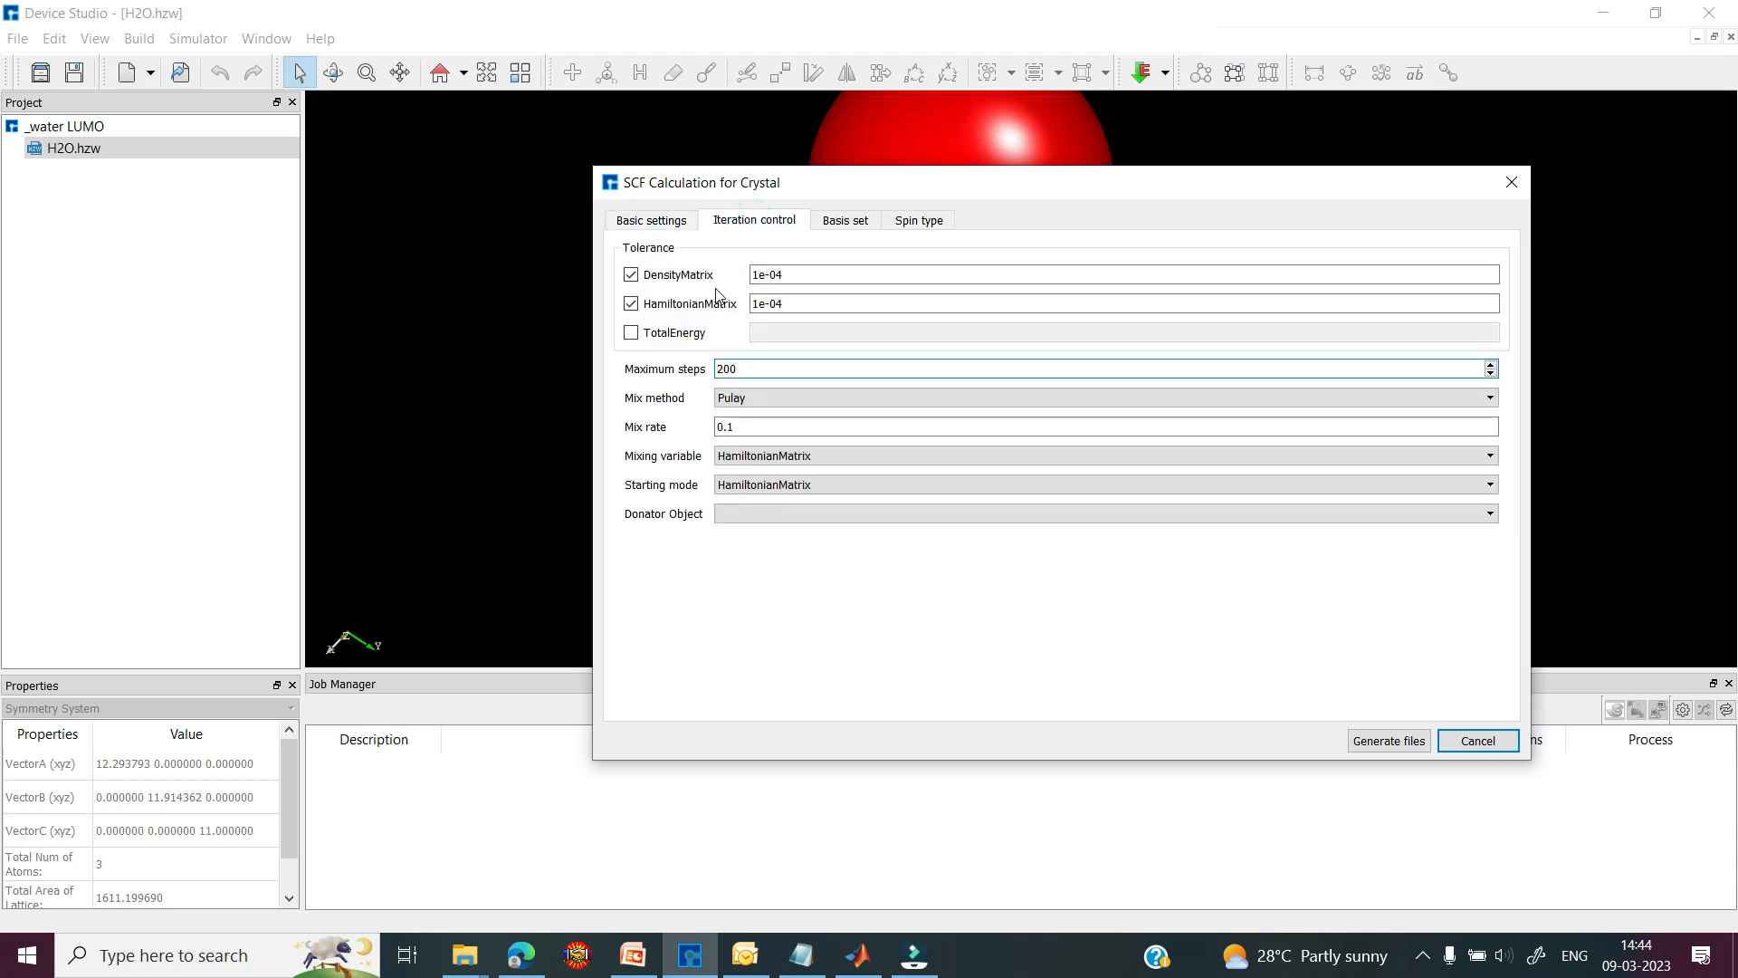
click(843, 223)
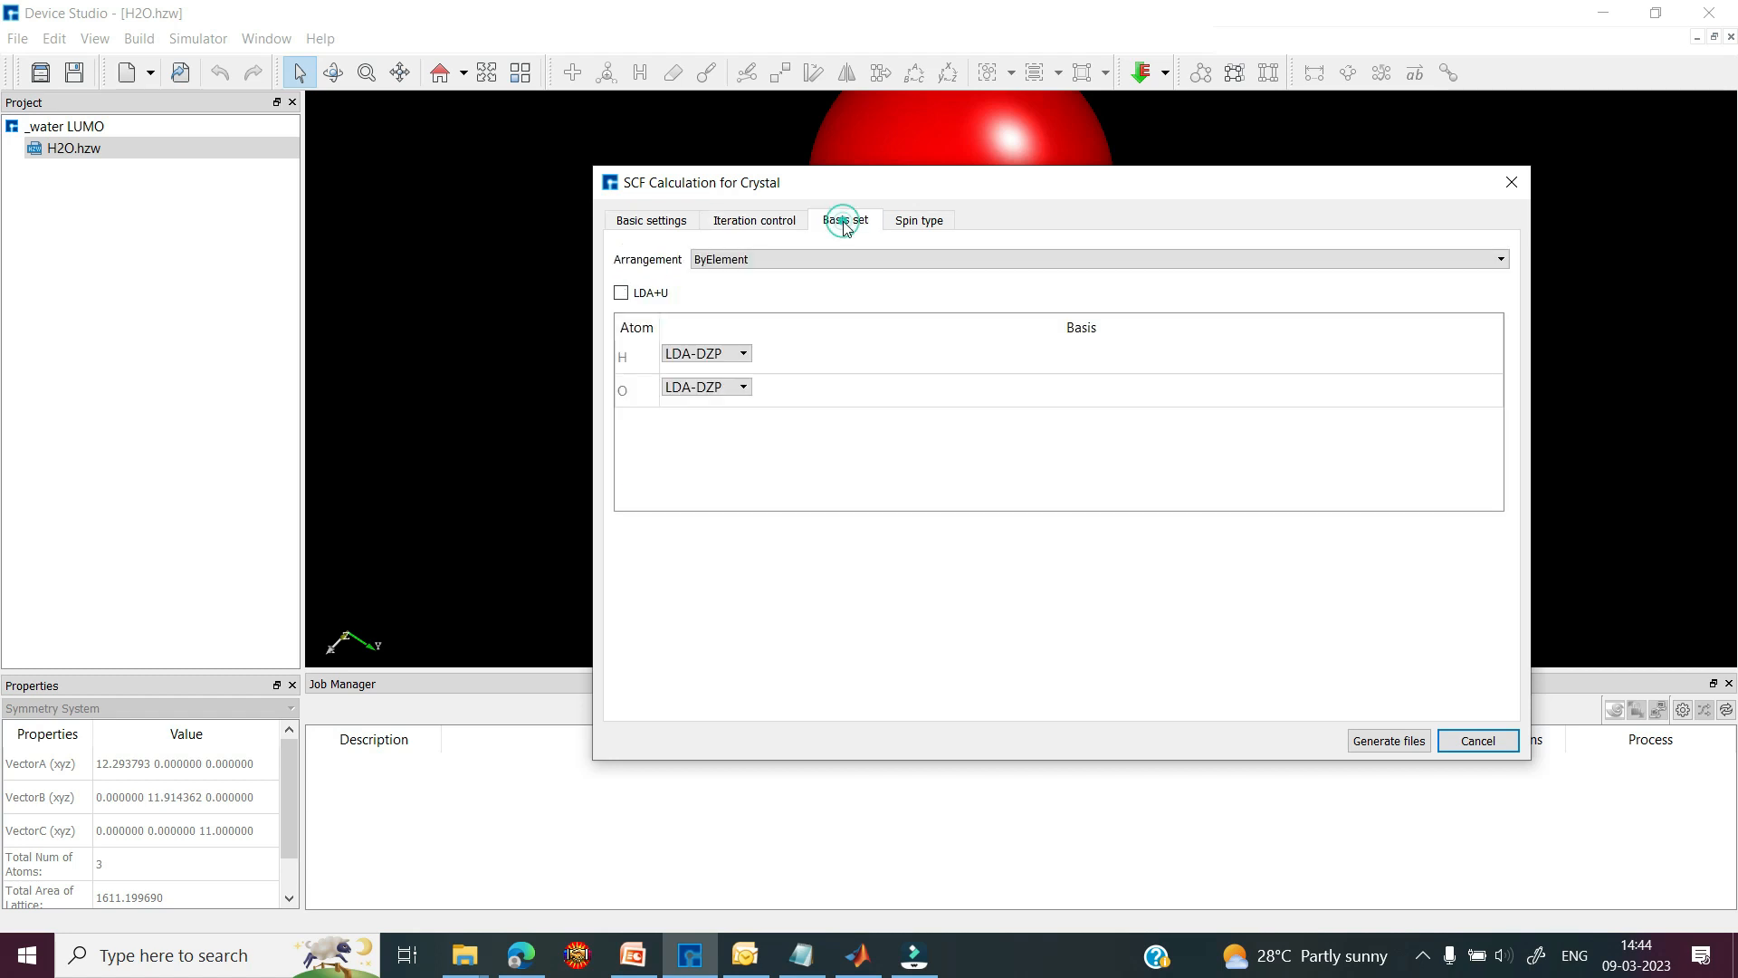
click(731, 259)
click(730, 265)
click(920, 223)
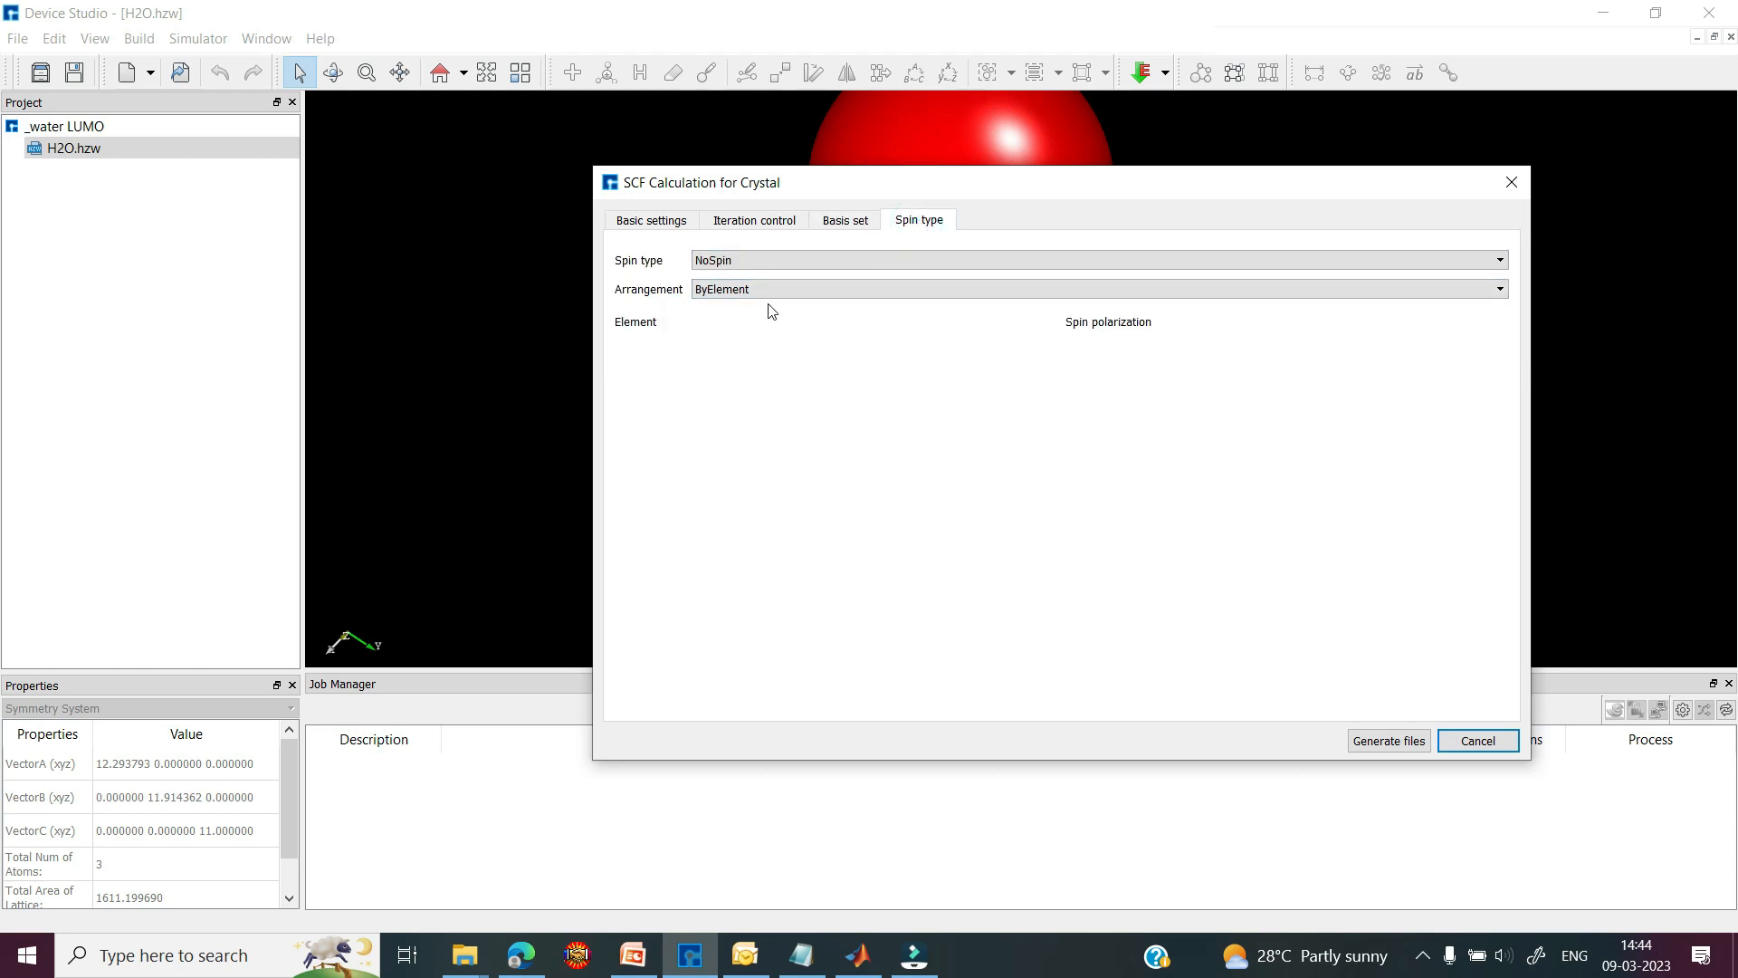
click(744, 262)
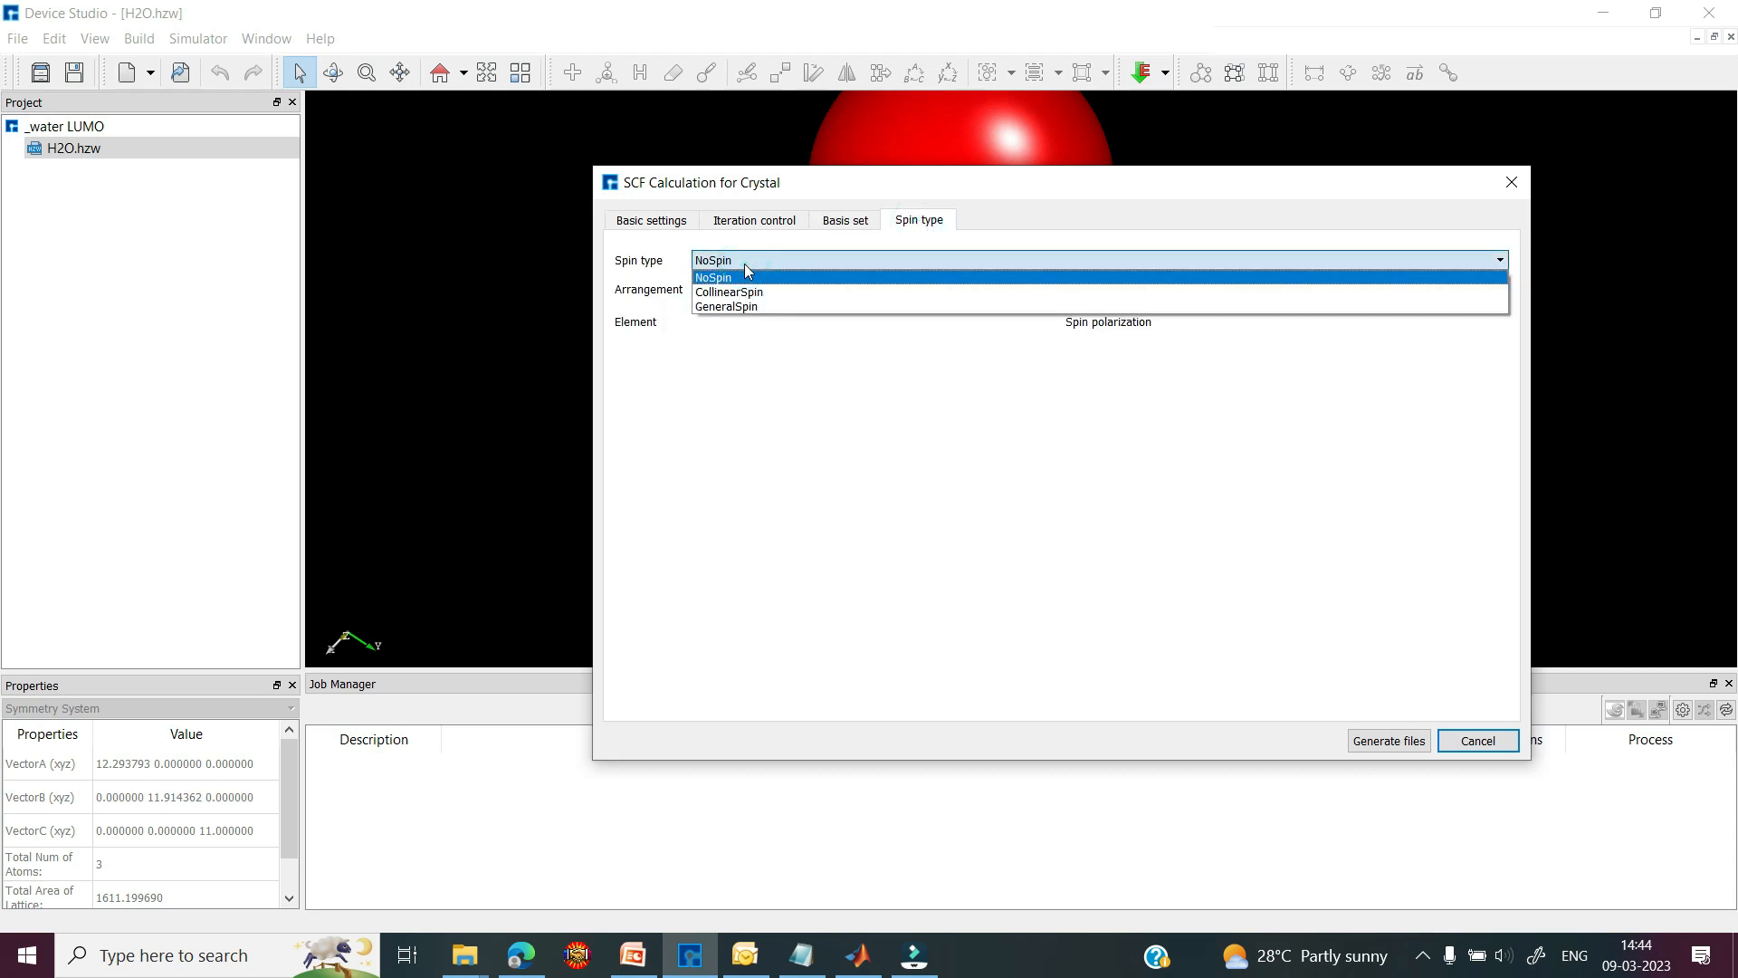
click(744, 263)
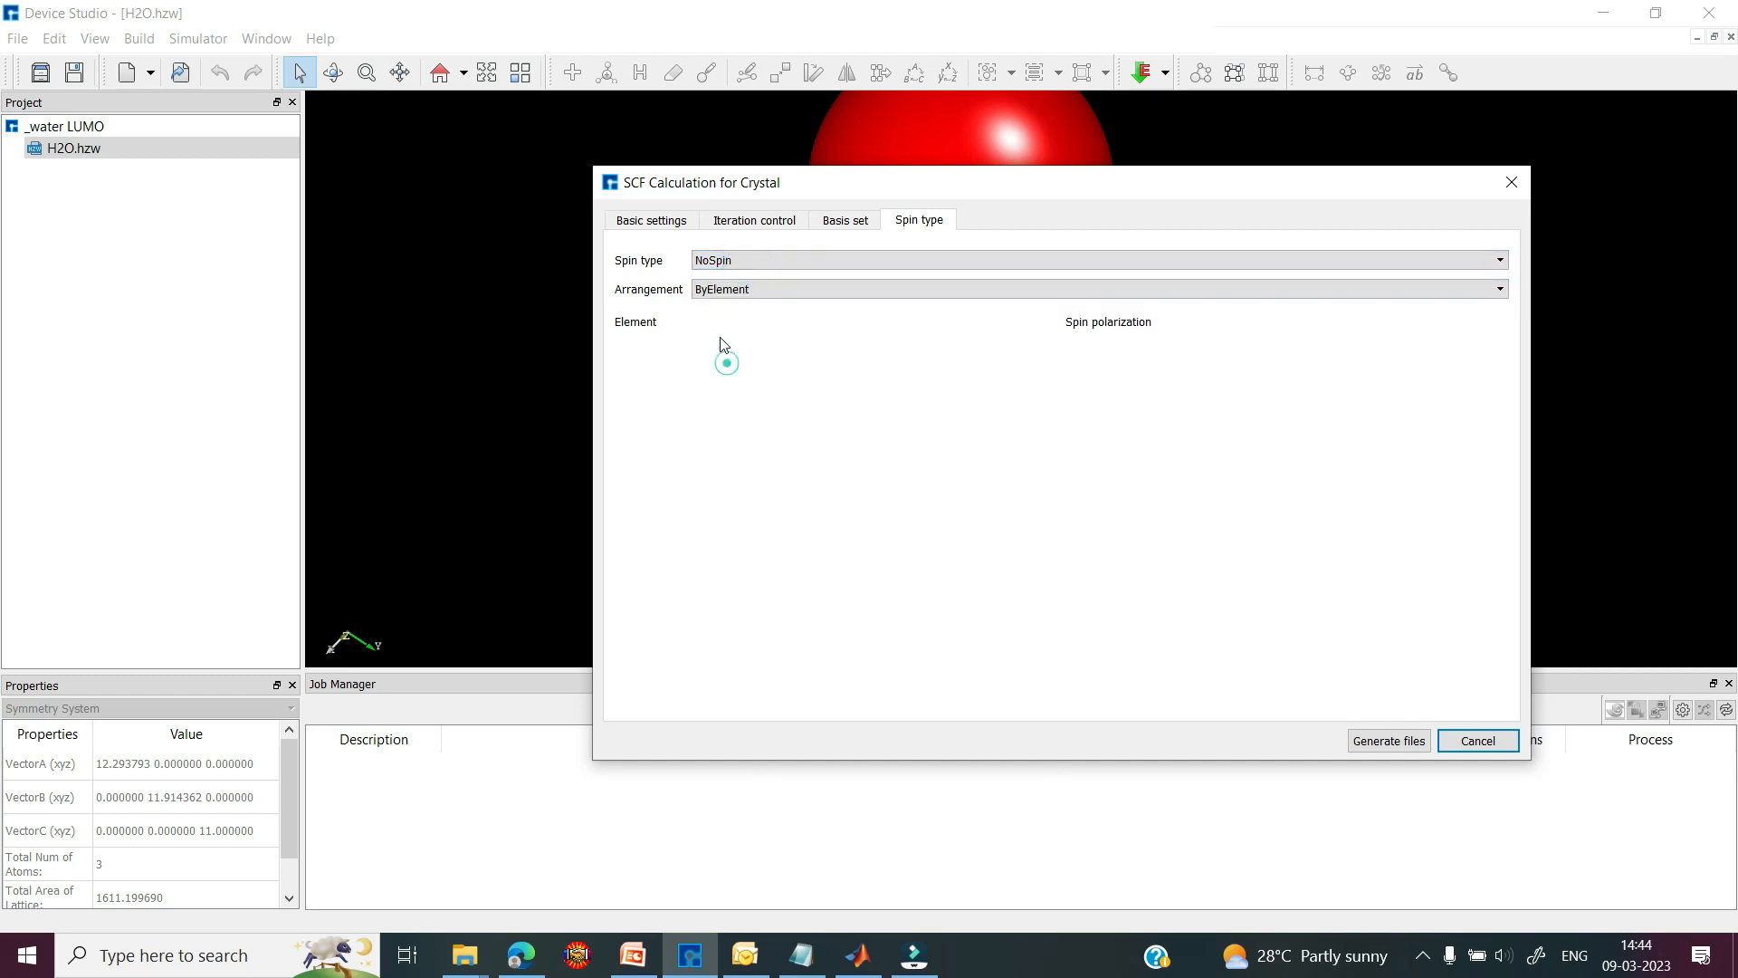
key(ctrl+Tab)
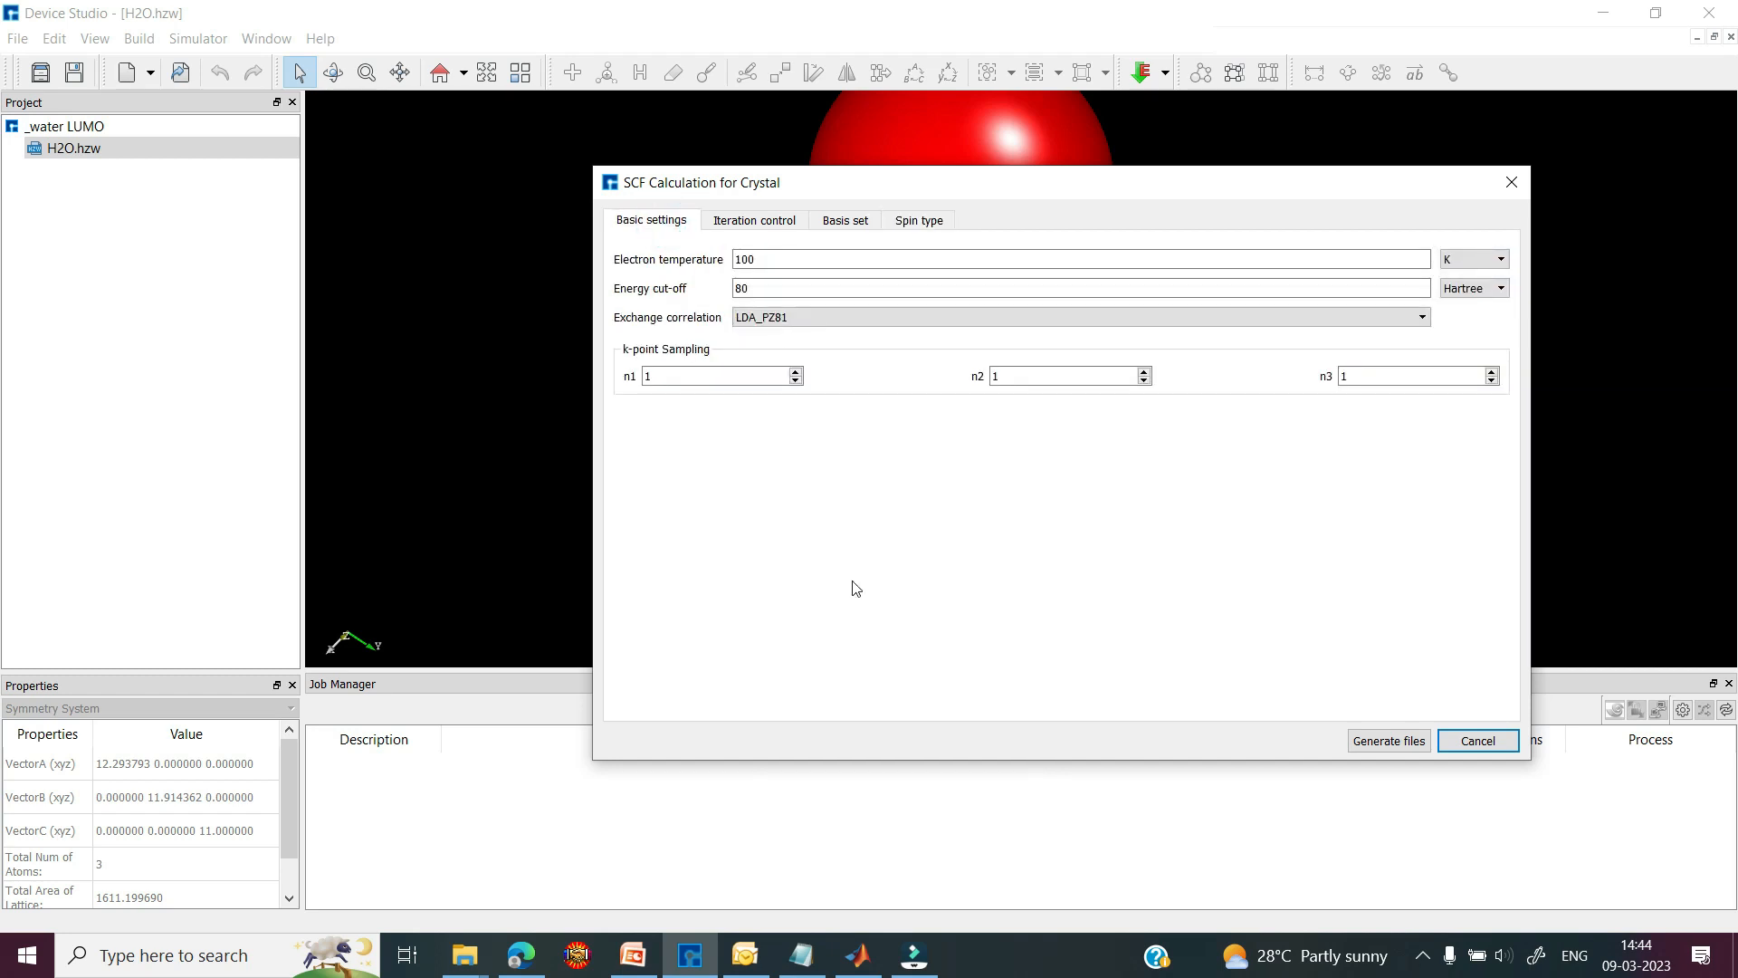
click(1402, 742)
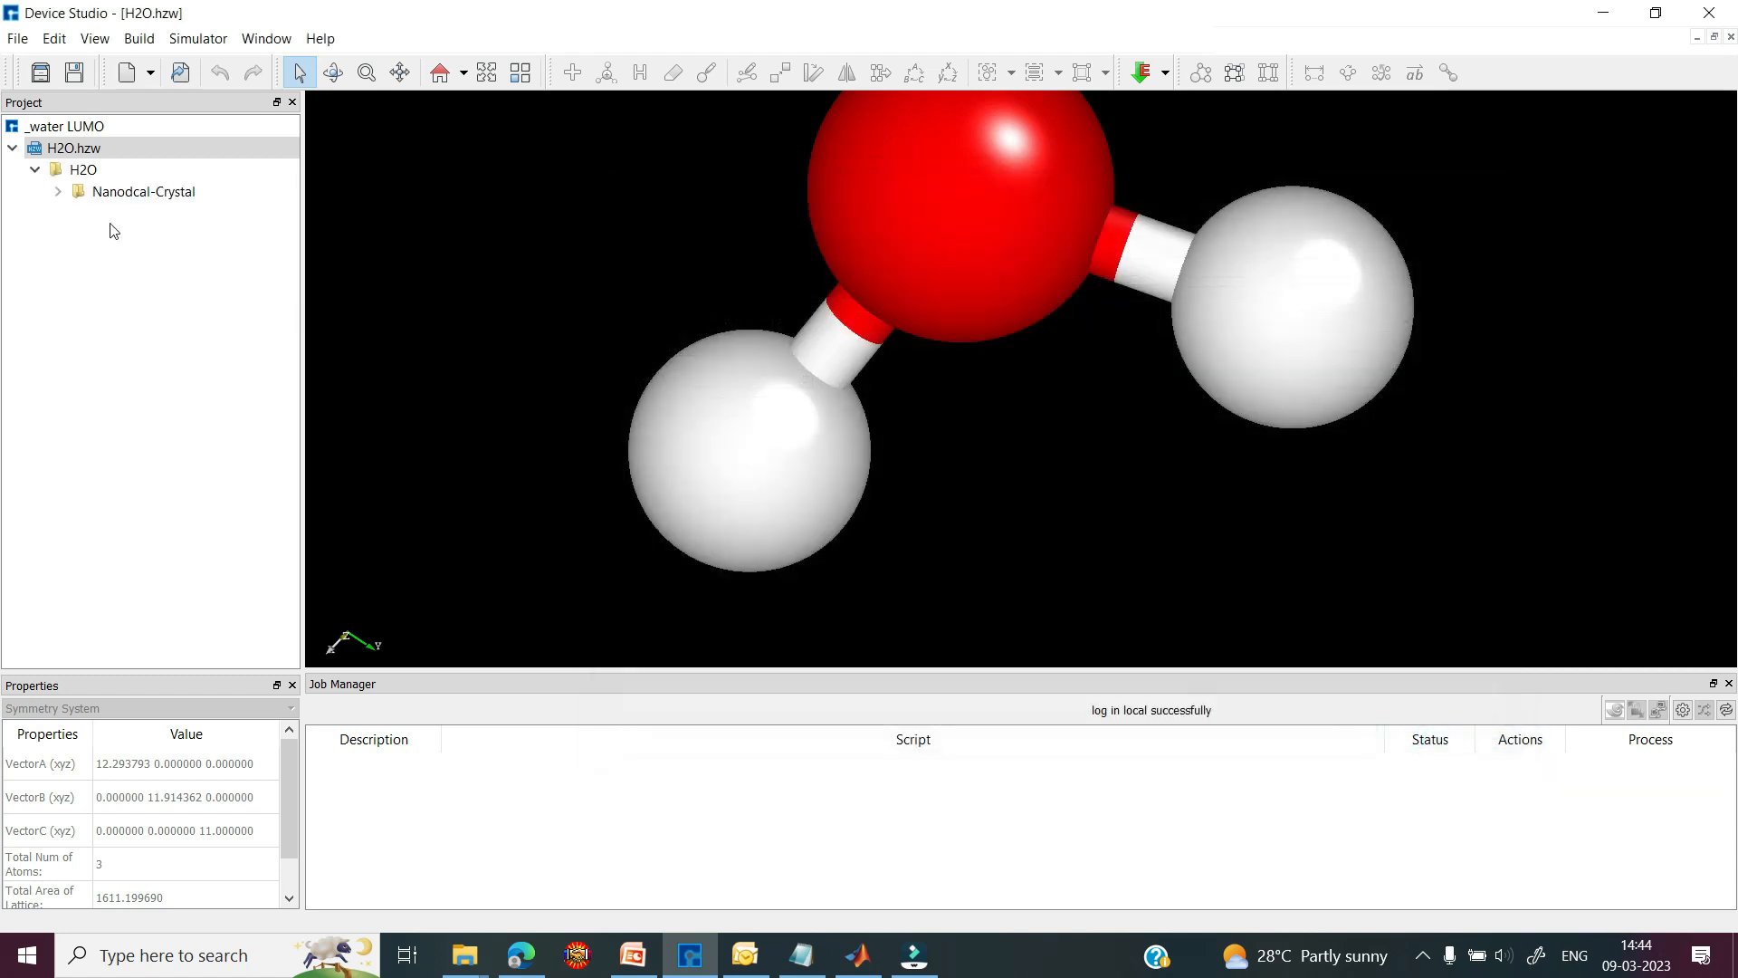
- Open the generated scf.input file in the Nanodcal-Crystal folder, examine its calculation parameters and atom coordinates, and close it
click(57, 193)
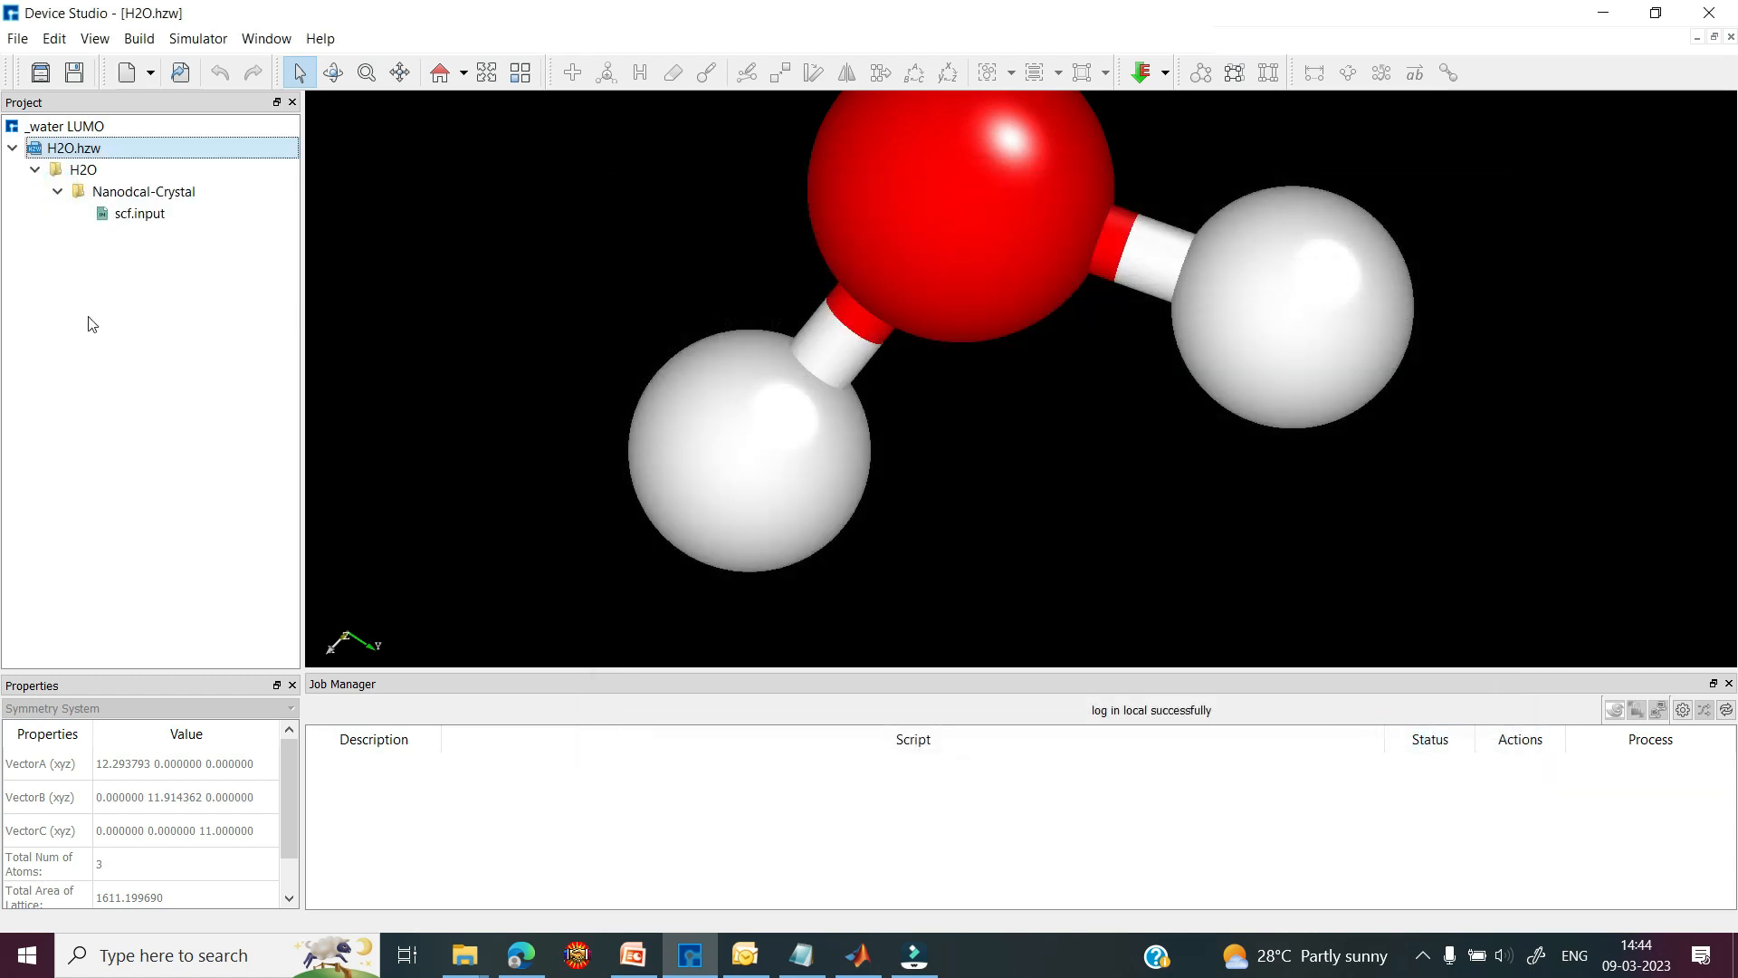
click(150, 220)
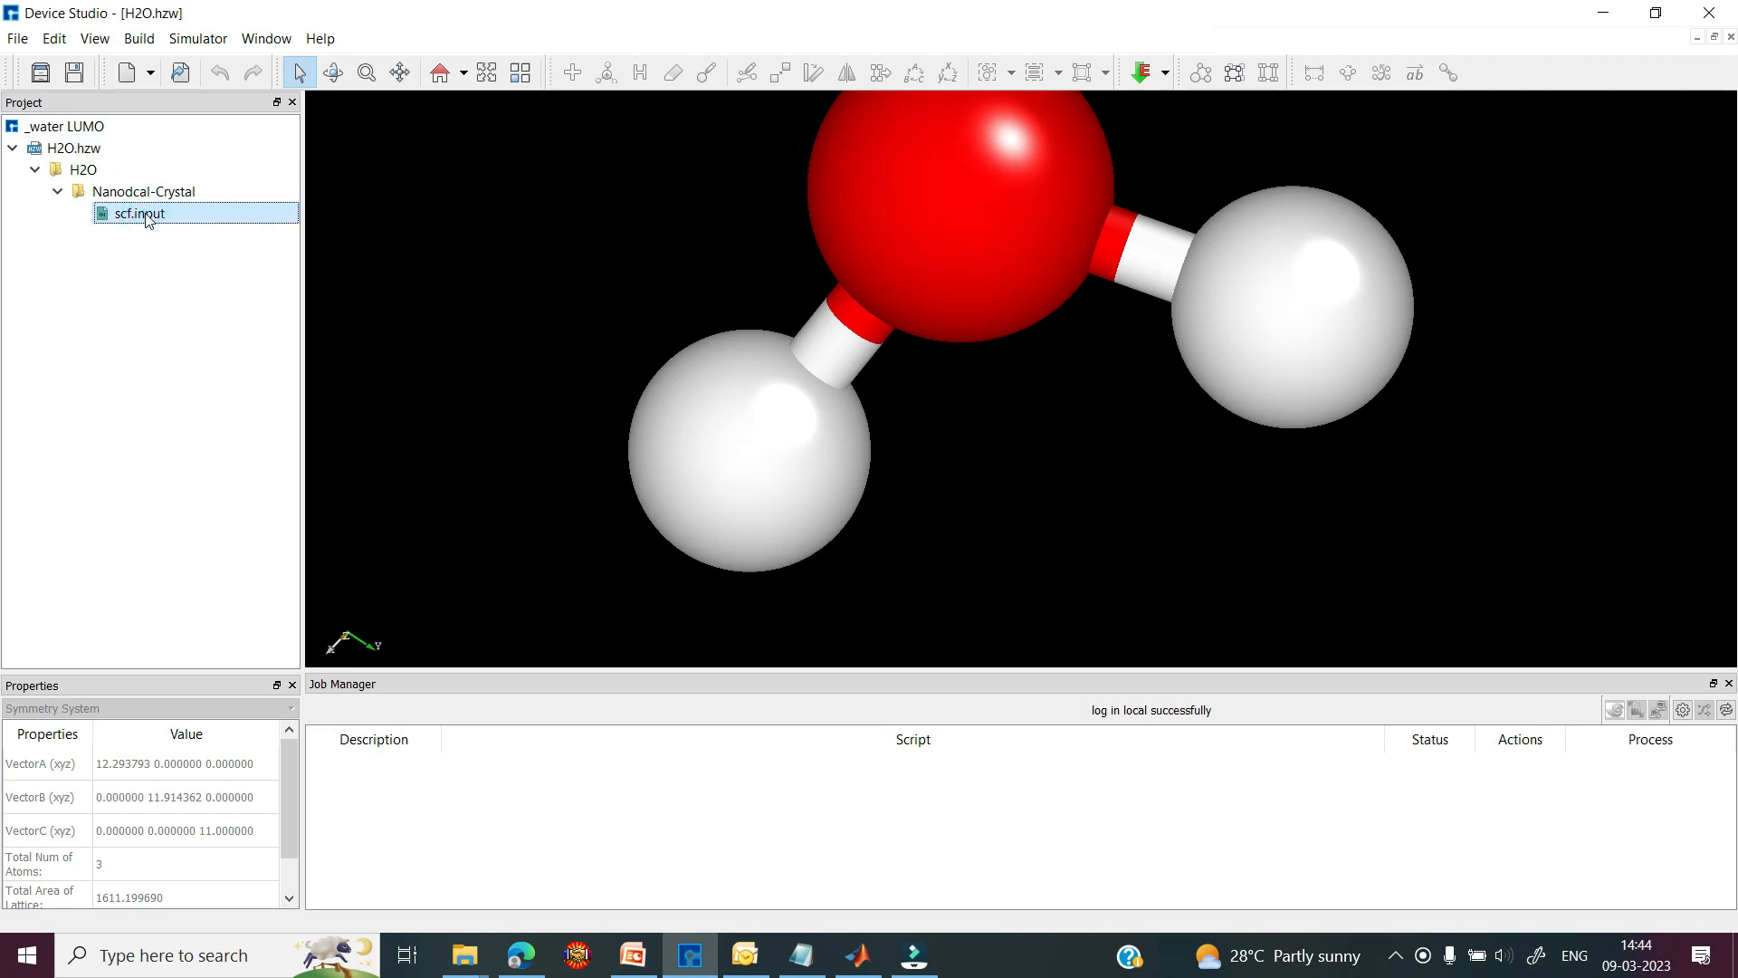
right_click(149, 220)
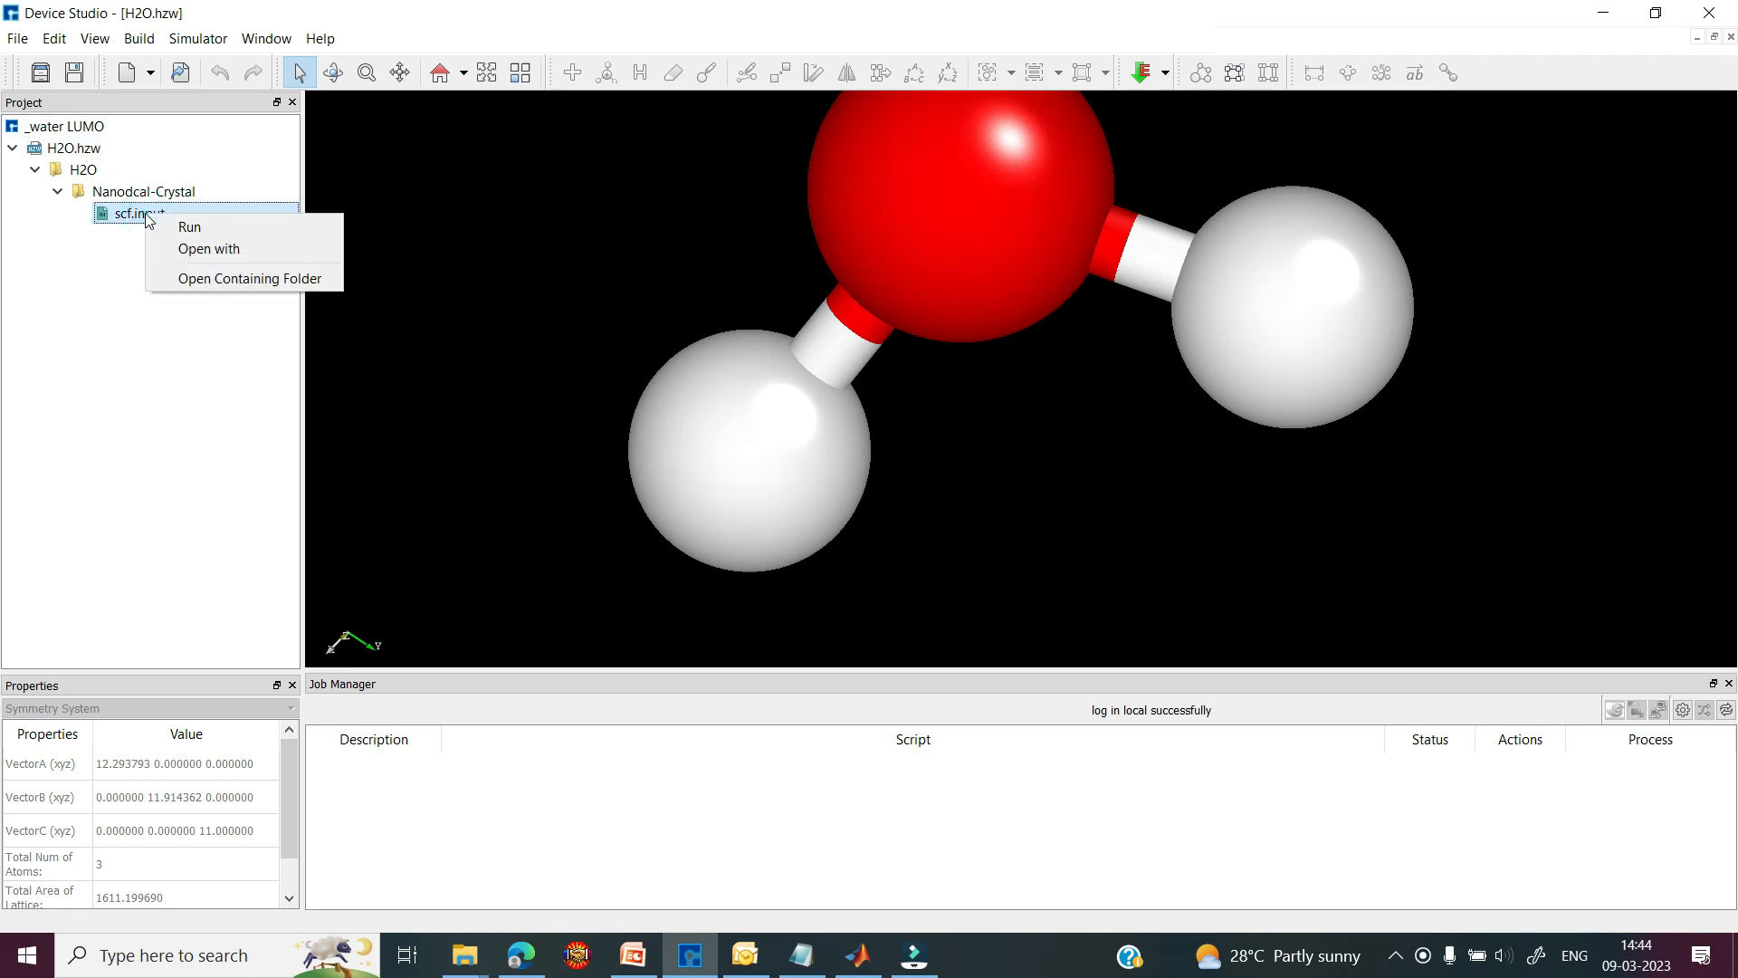
click(212, 250)
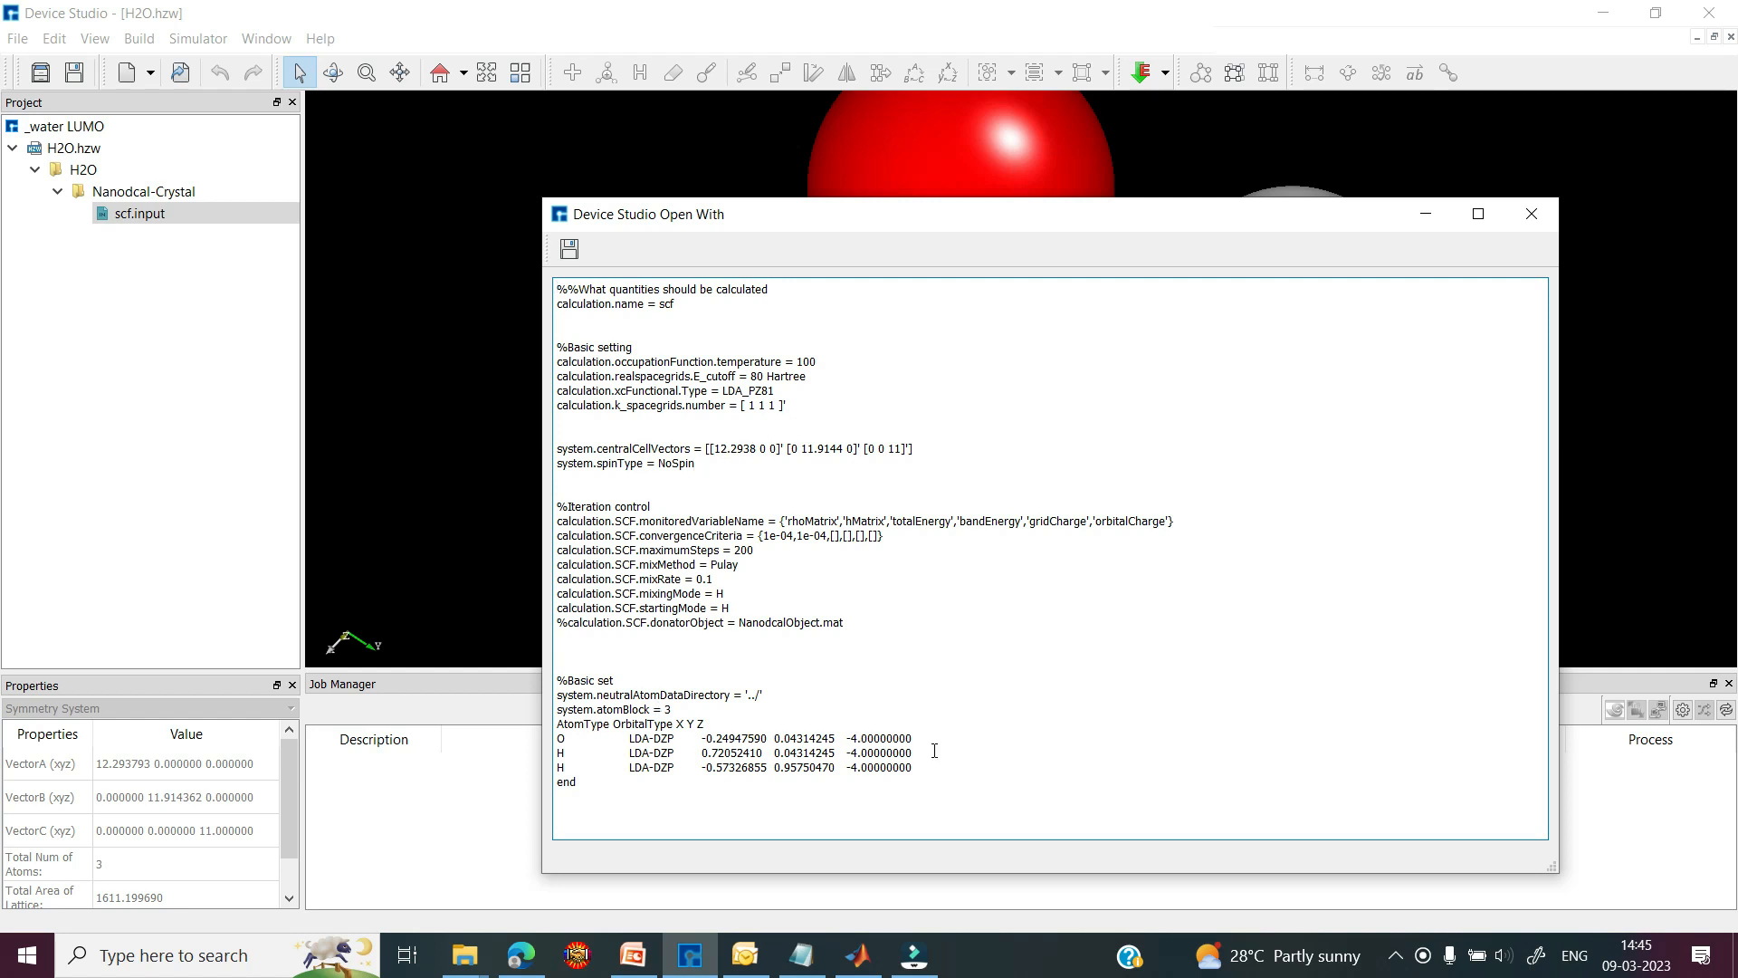
key(Escape)
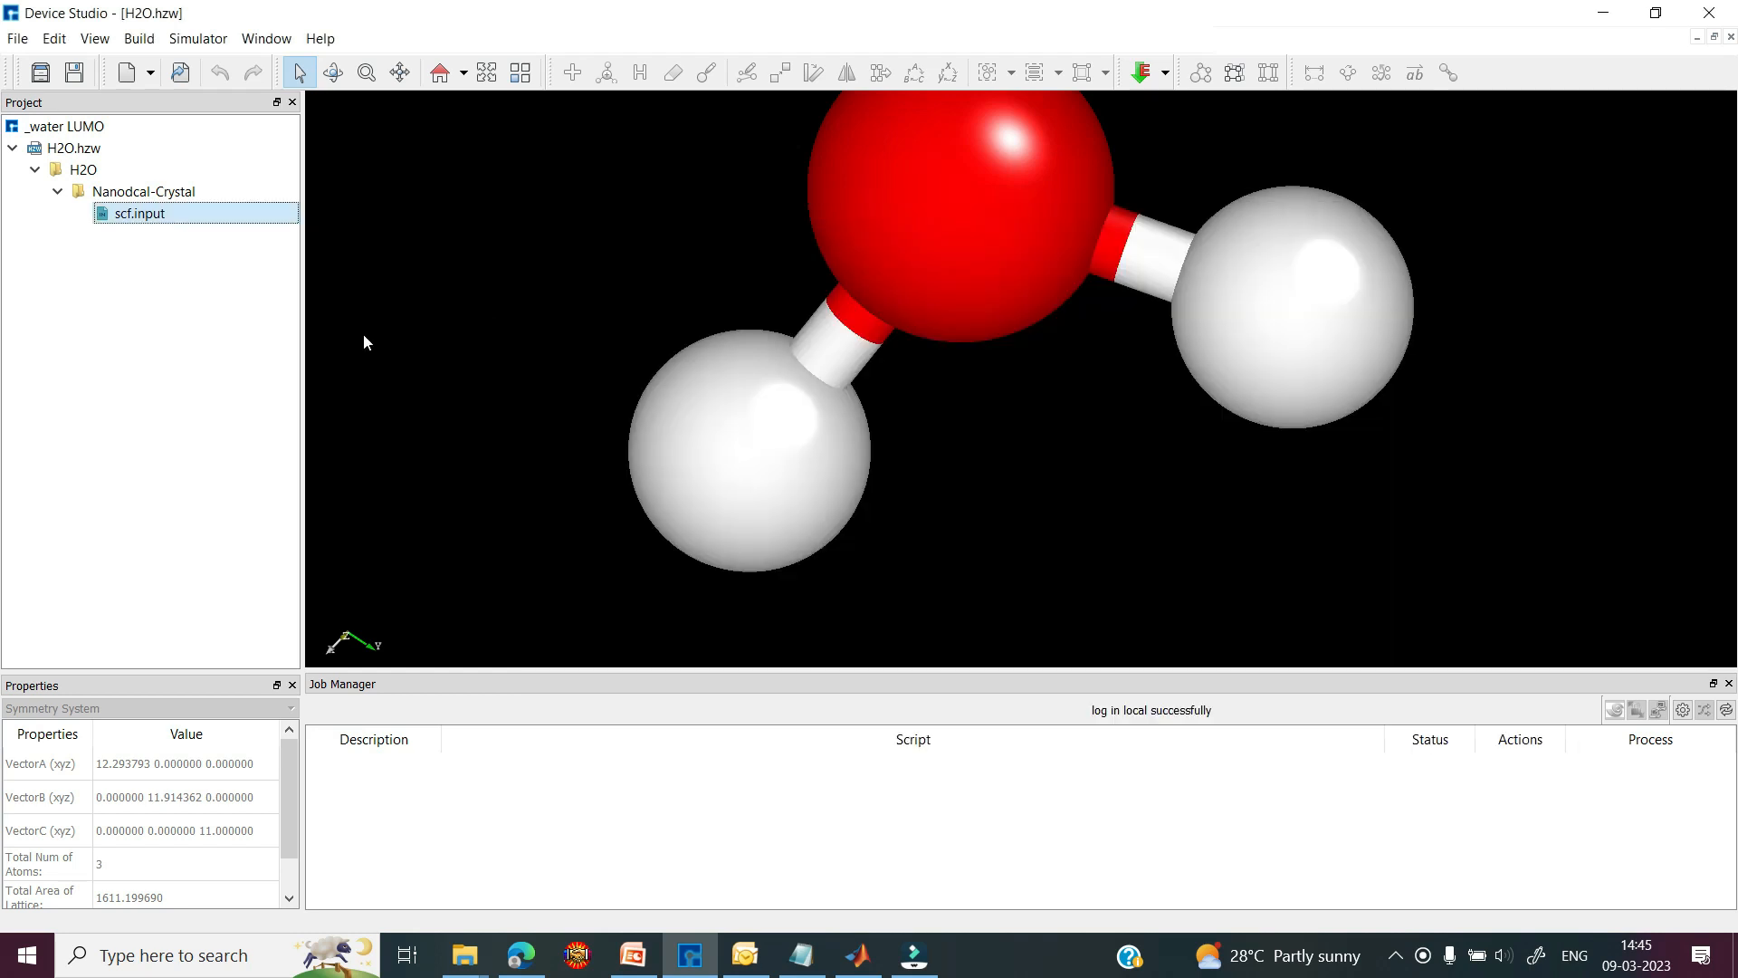
- Run scf.input on the local MyComputer gateway
right_click(180, 221)
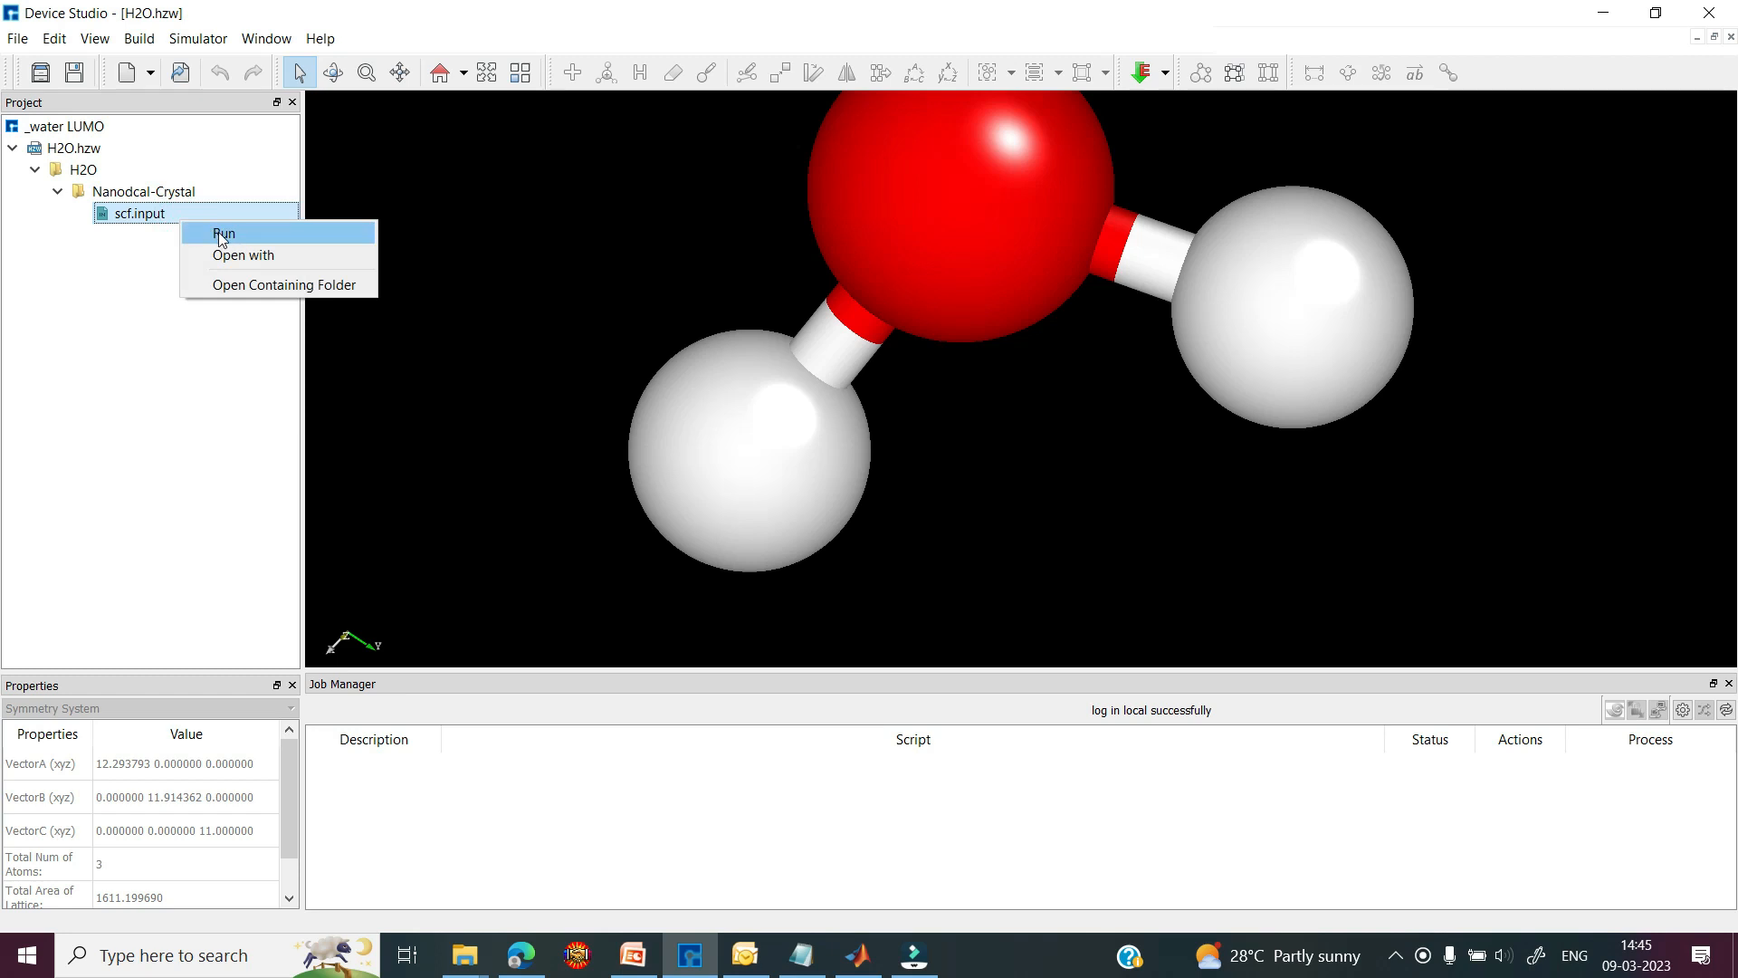
click(211, 234)
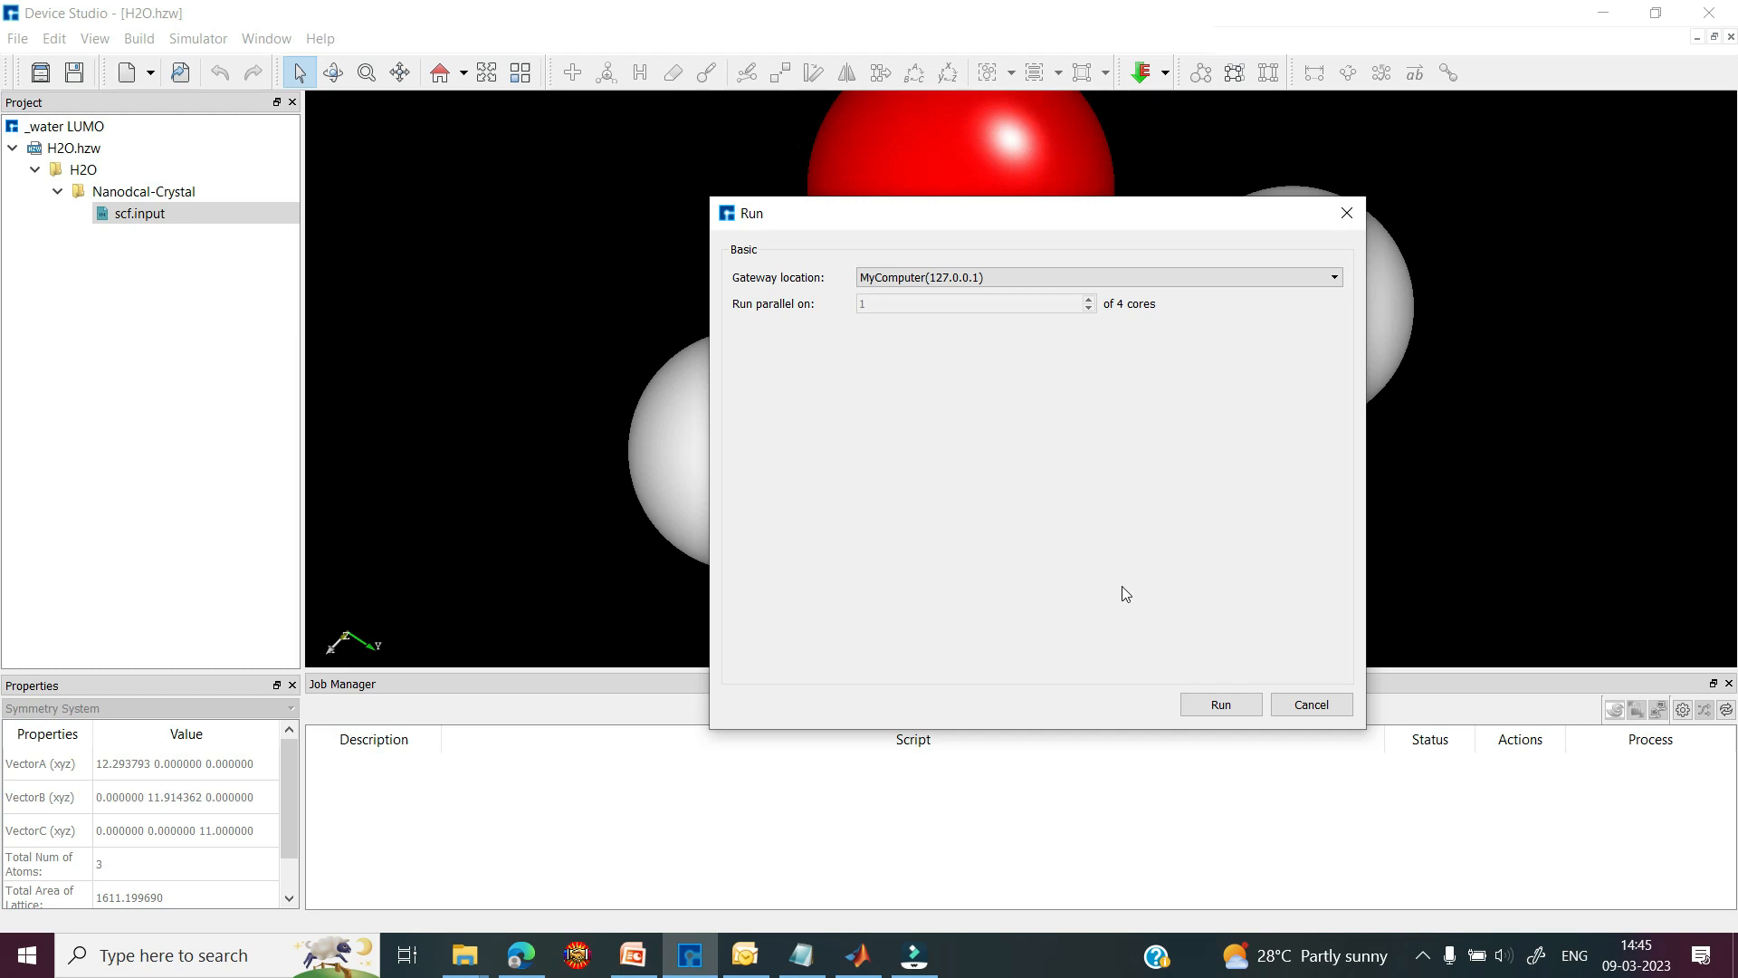
click(1218, 704)
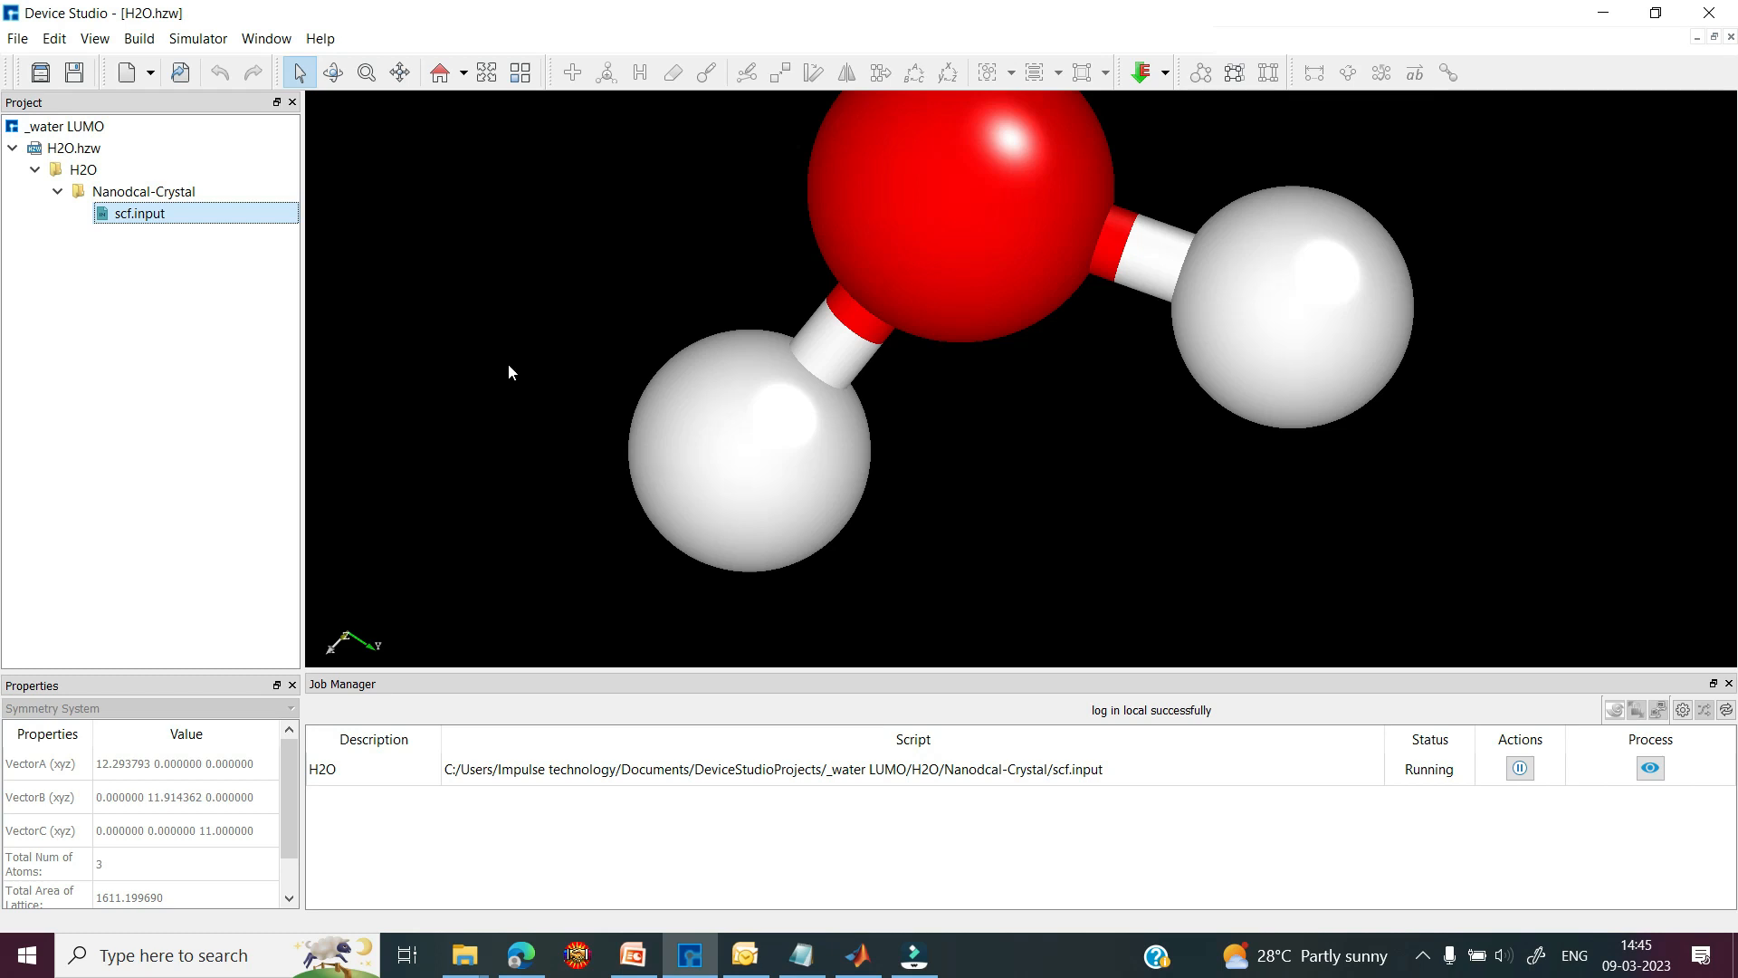
- Generate a Nanodcal EigenStates analysis input with k-space points 0, 0, 0 and the number of bands set to 0 and 1
click(197, 38)
mouse_move(222, 63)
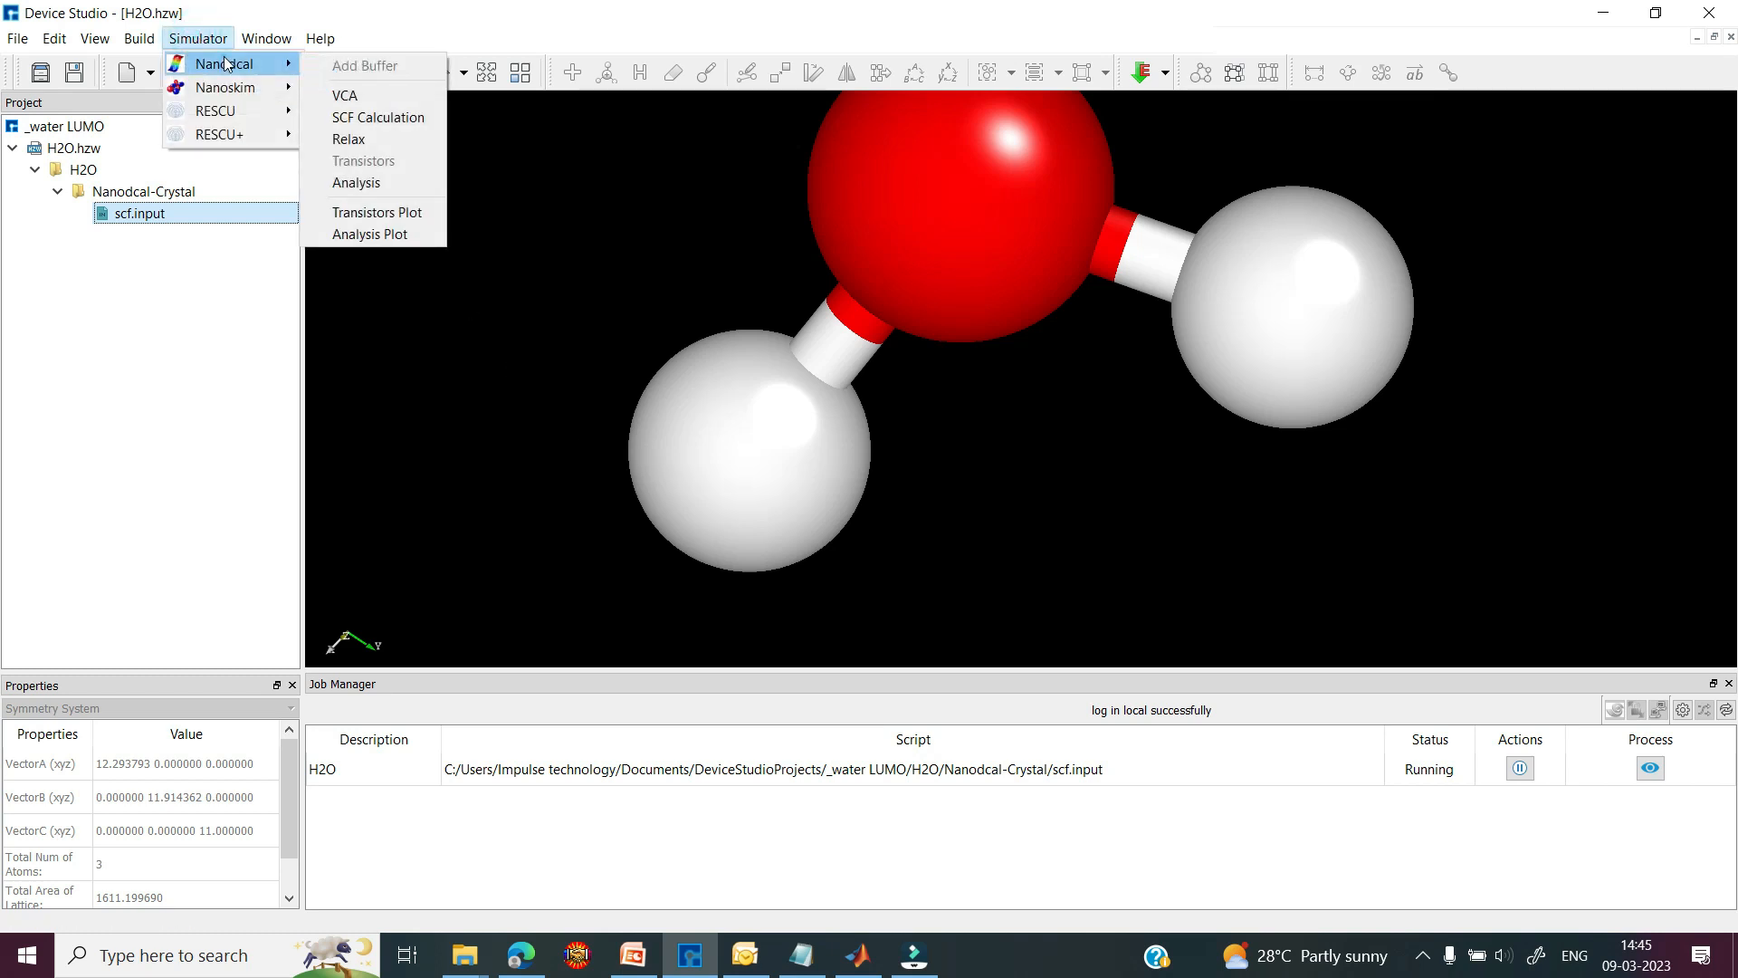
click(364, 183)
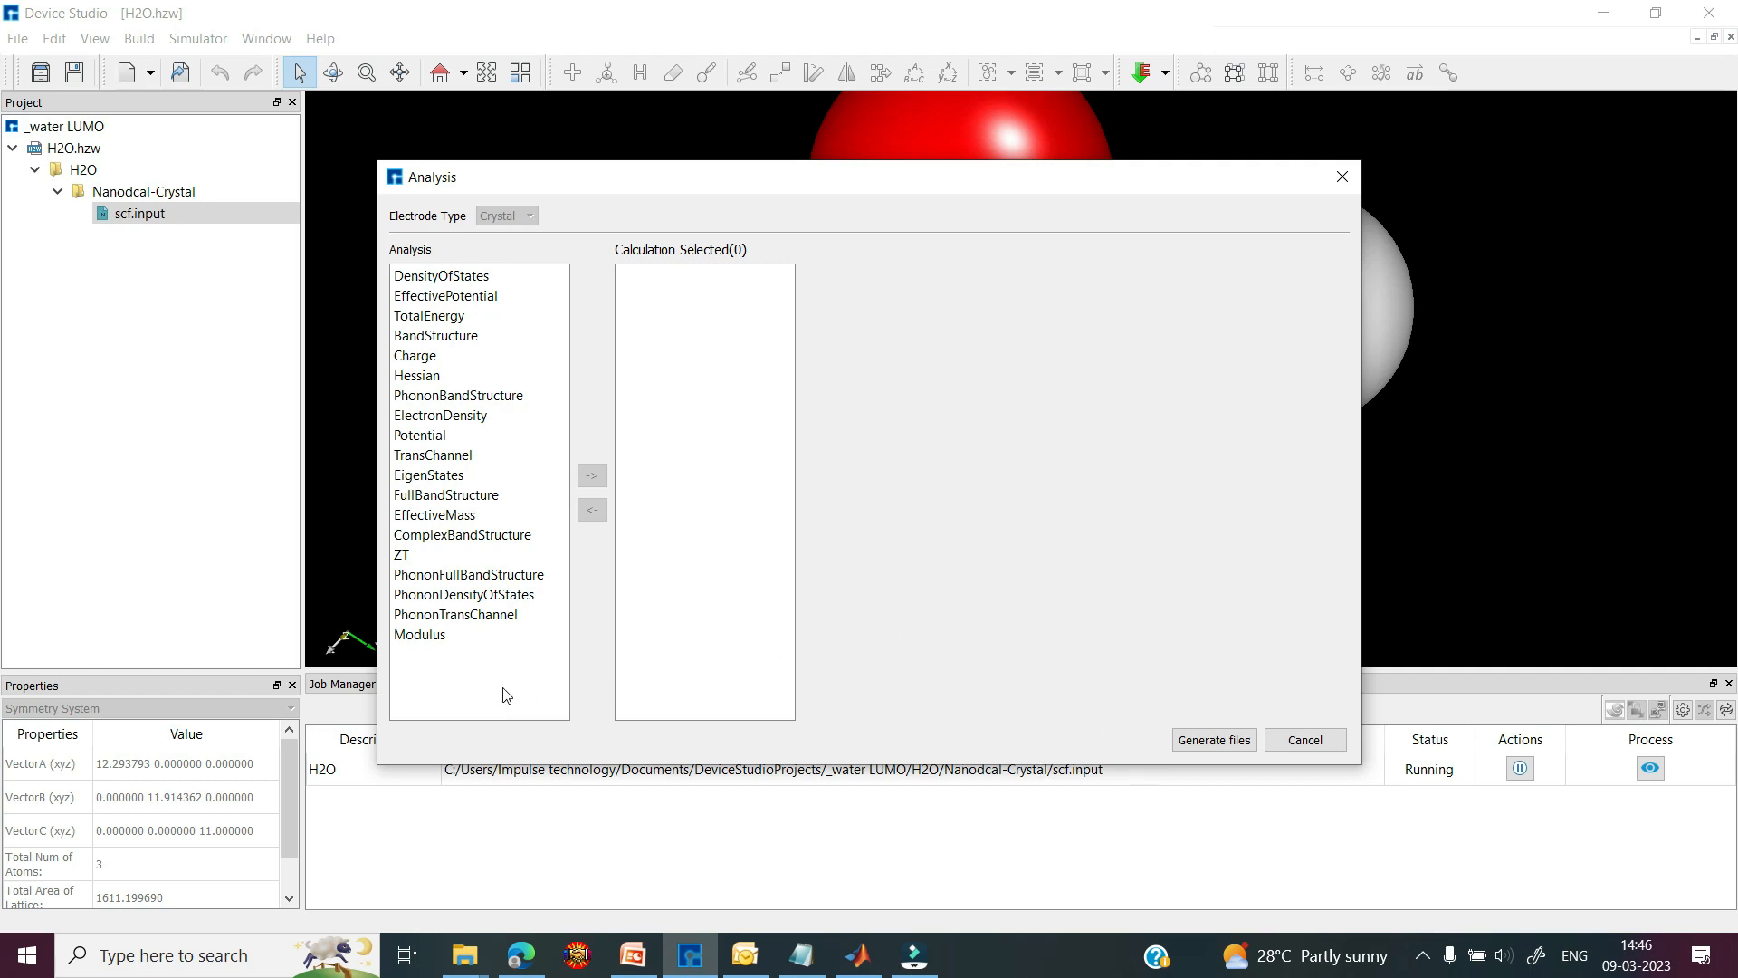
double_click(446, 475)
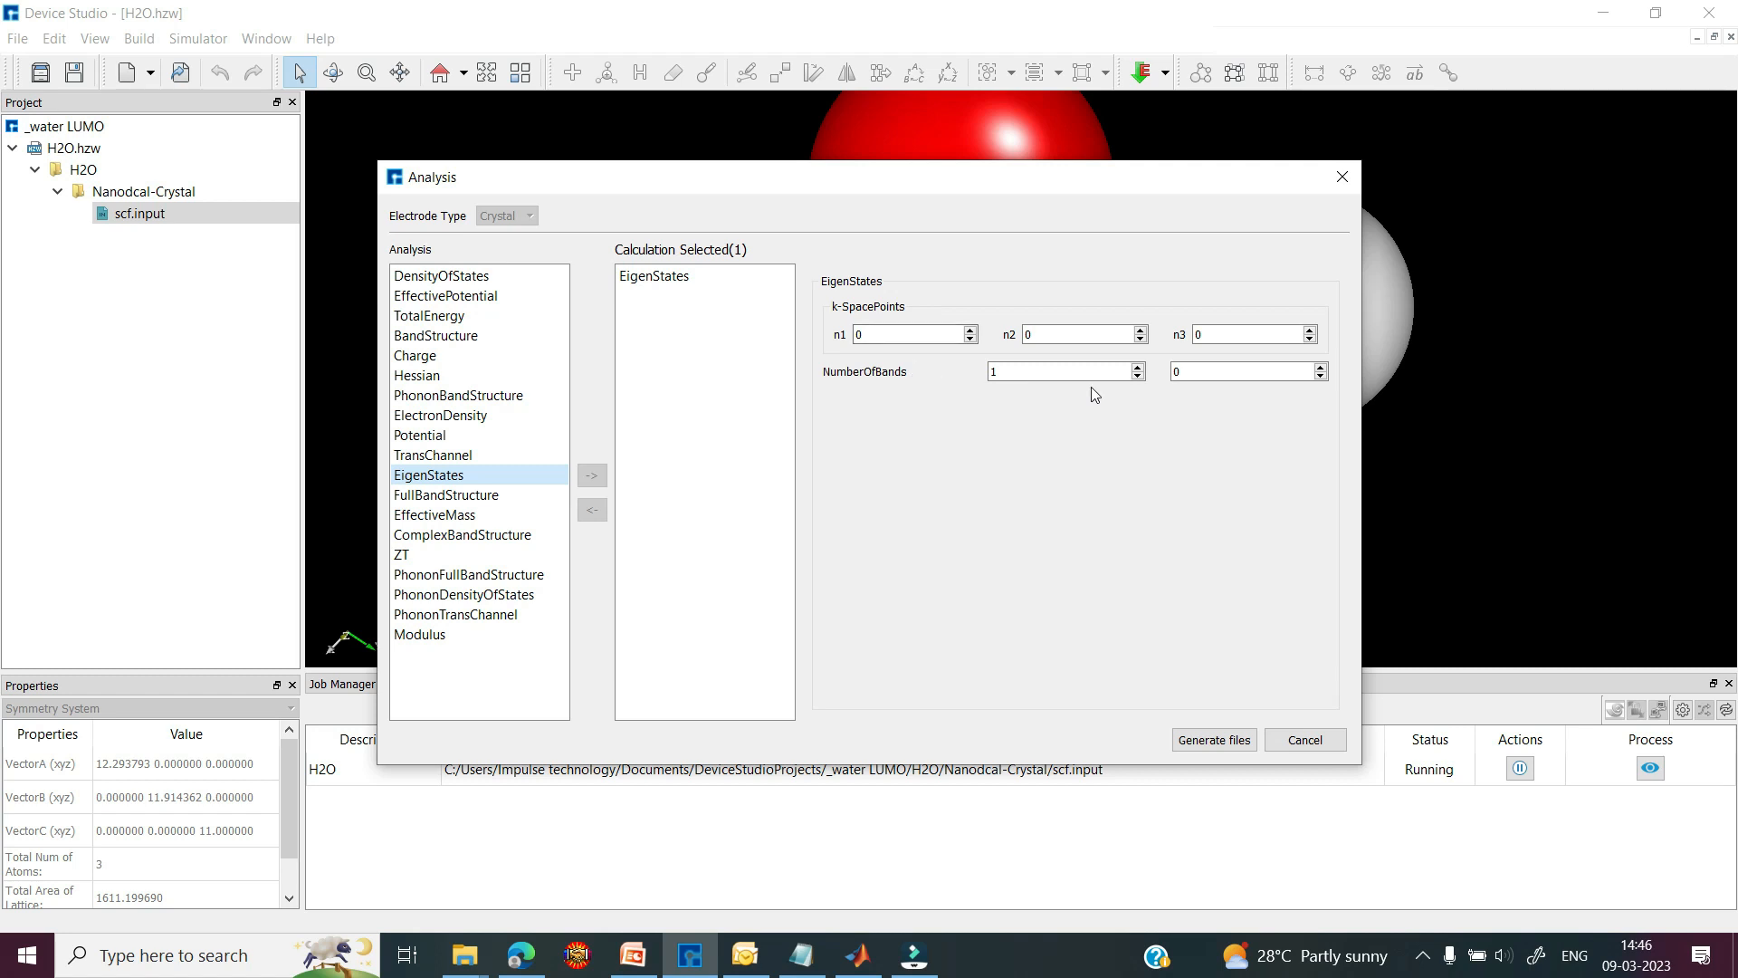
click(1138, 377)
click(1094, 484)
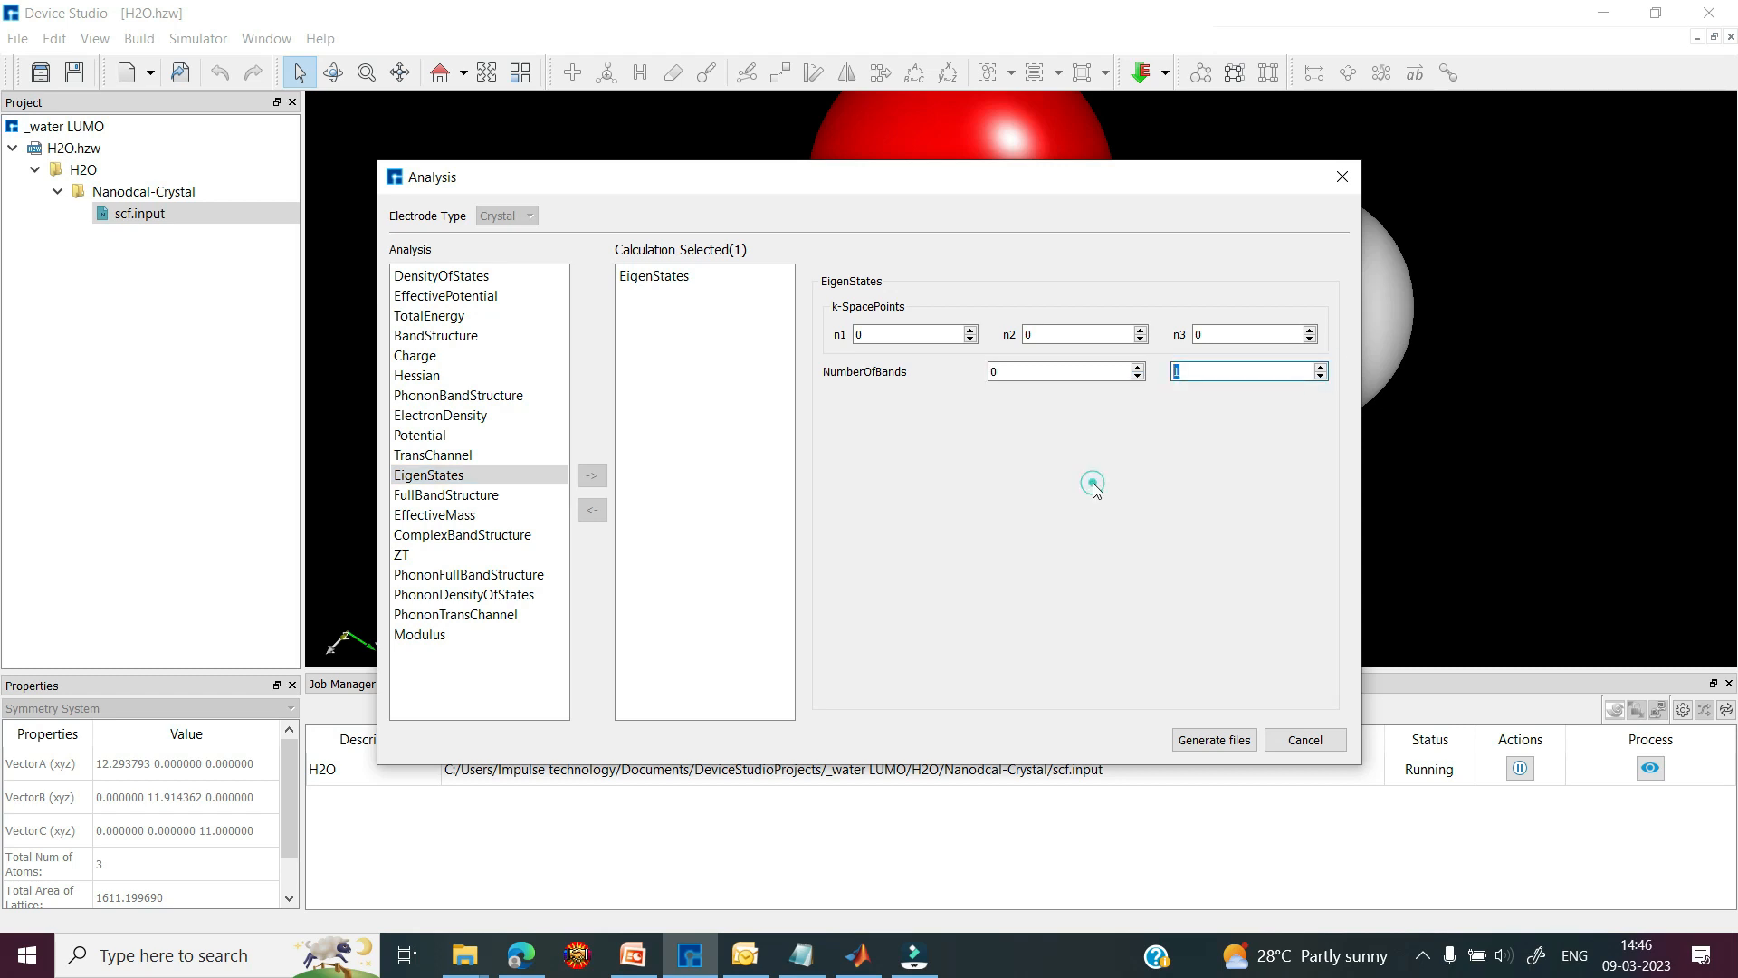
click(1181, 740)
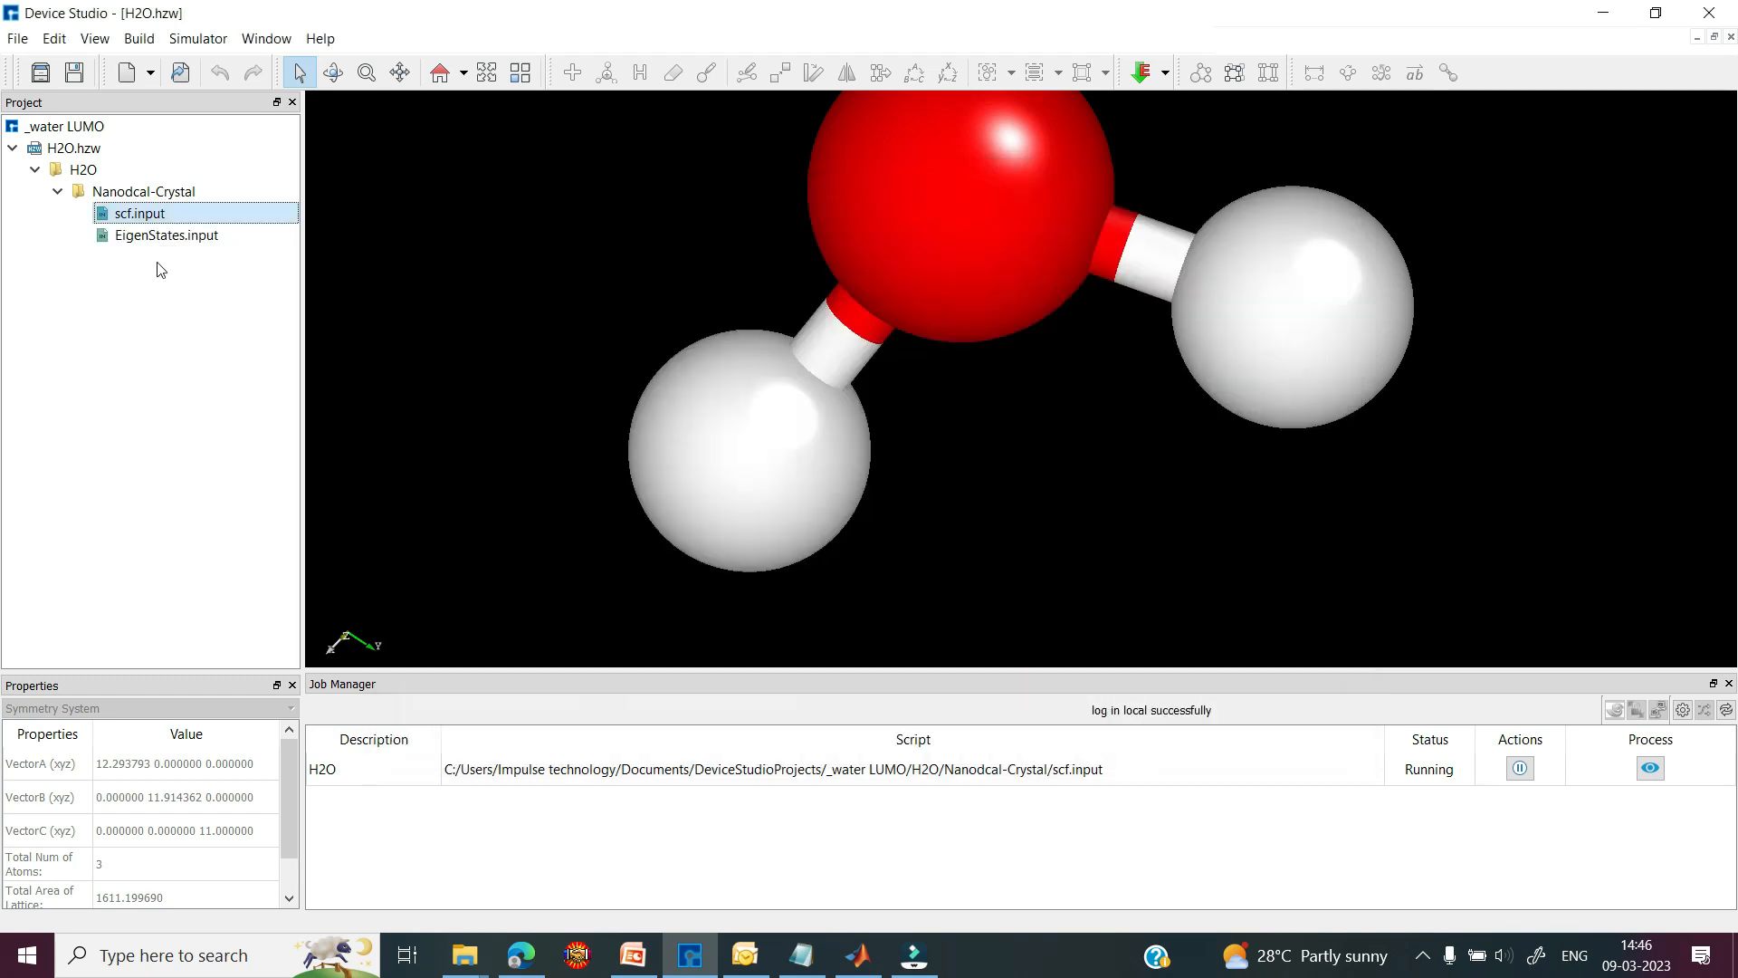
- Run EigenStates.input as a job and select the H2O.hzw structure in the project
click(145, 239)
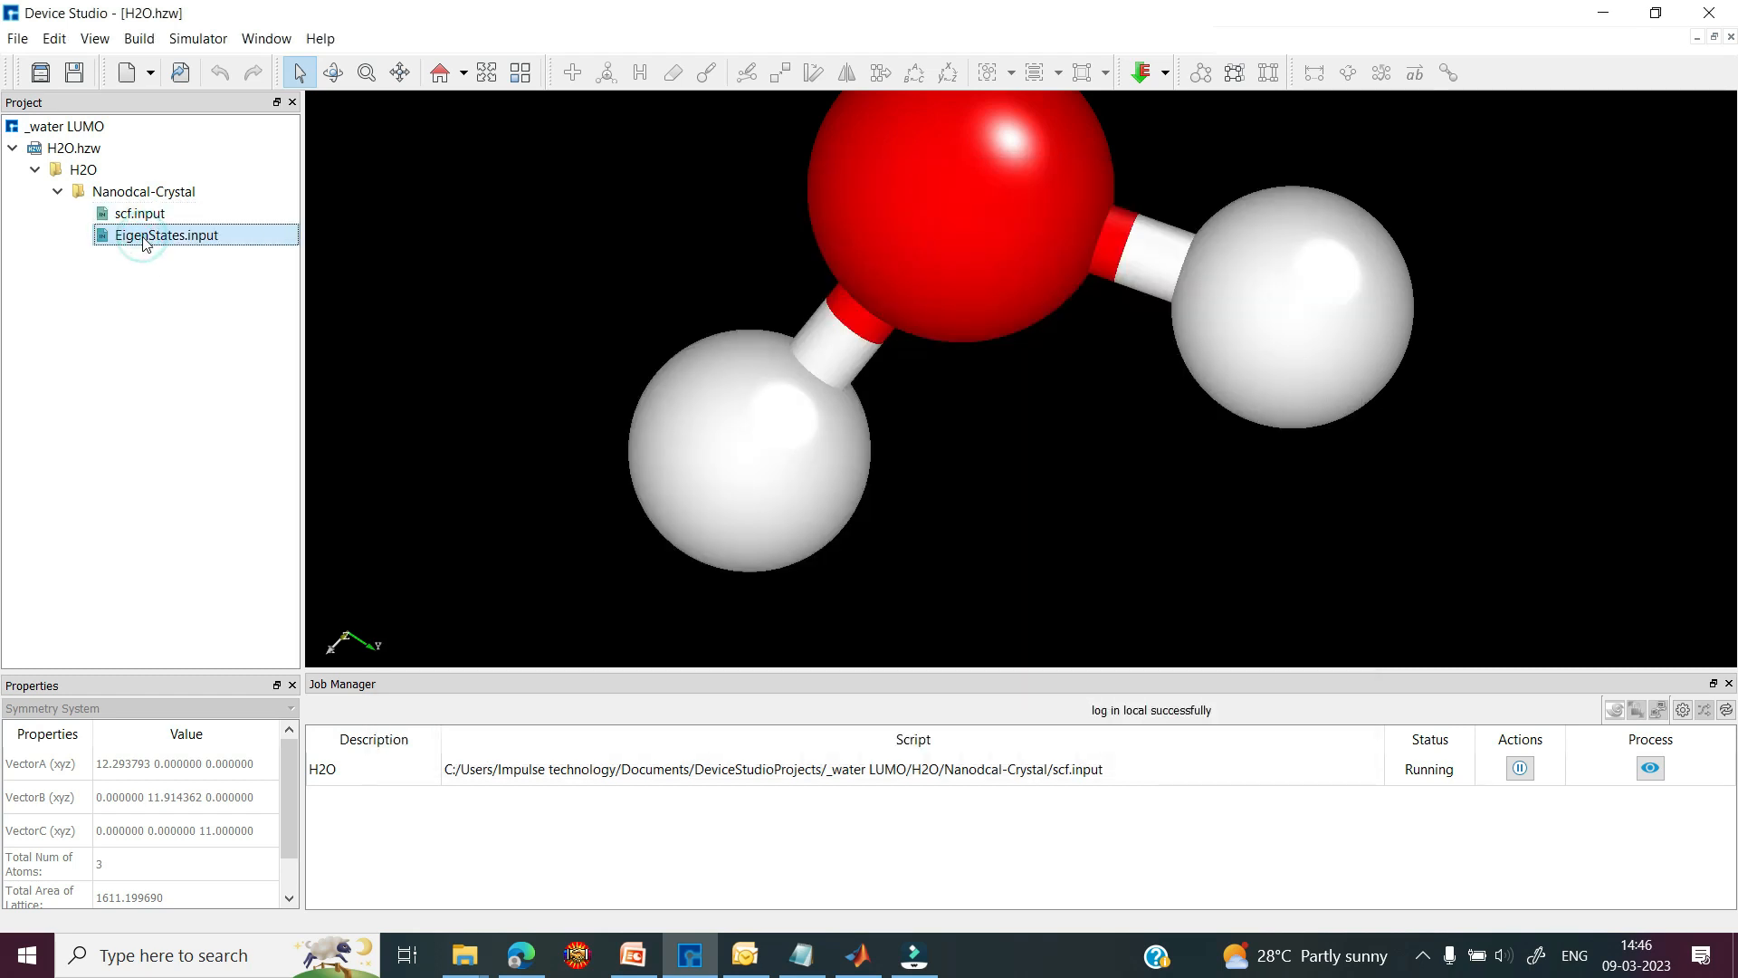
right_click(145, 239)
click(186, 251)
click(74, 324)
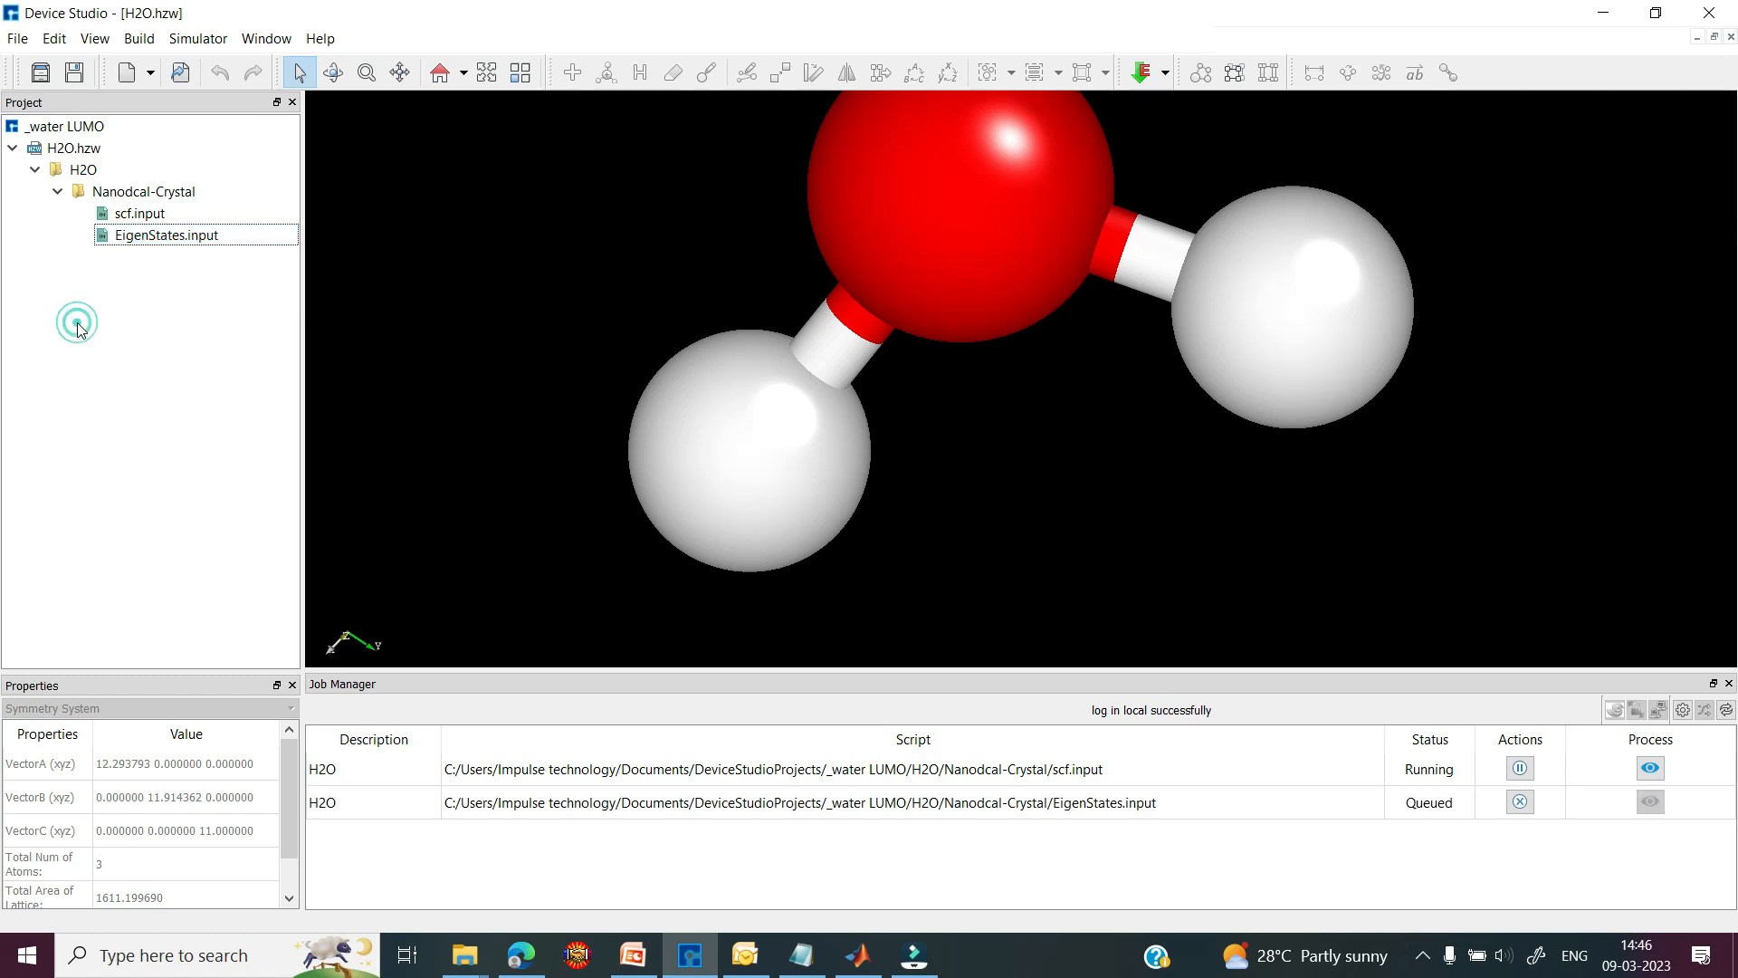
click(64, 150)
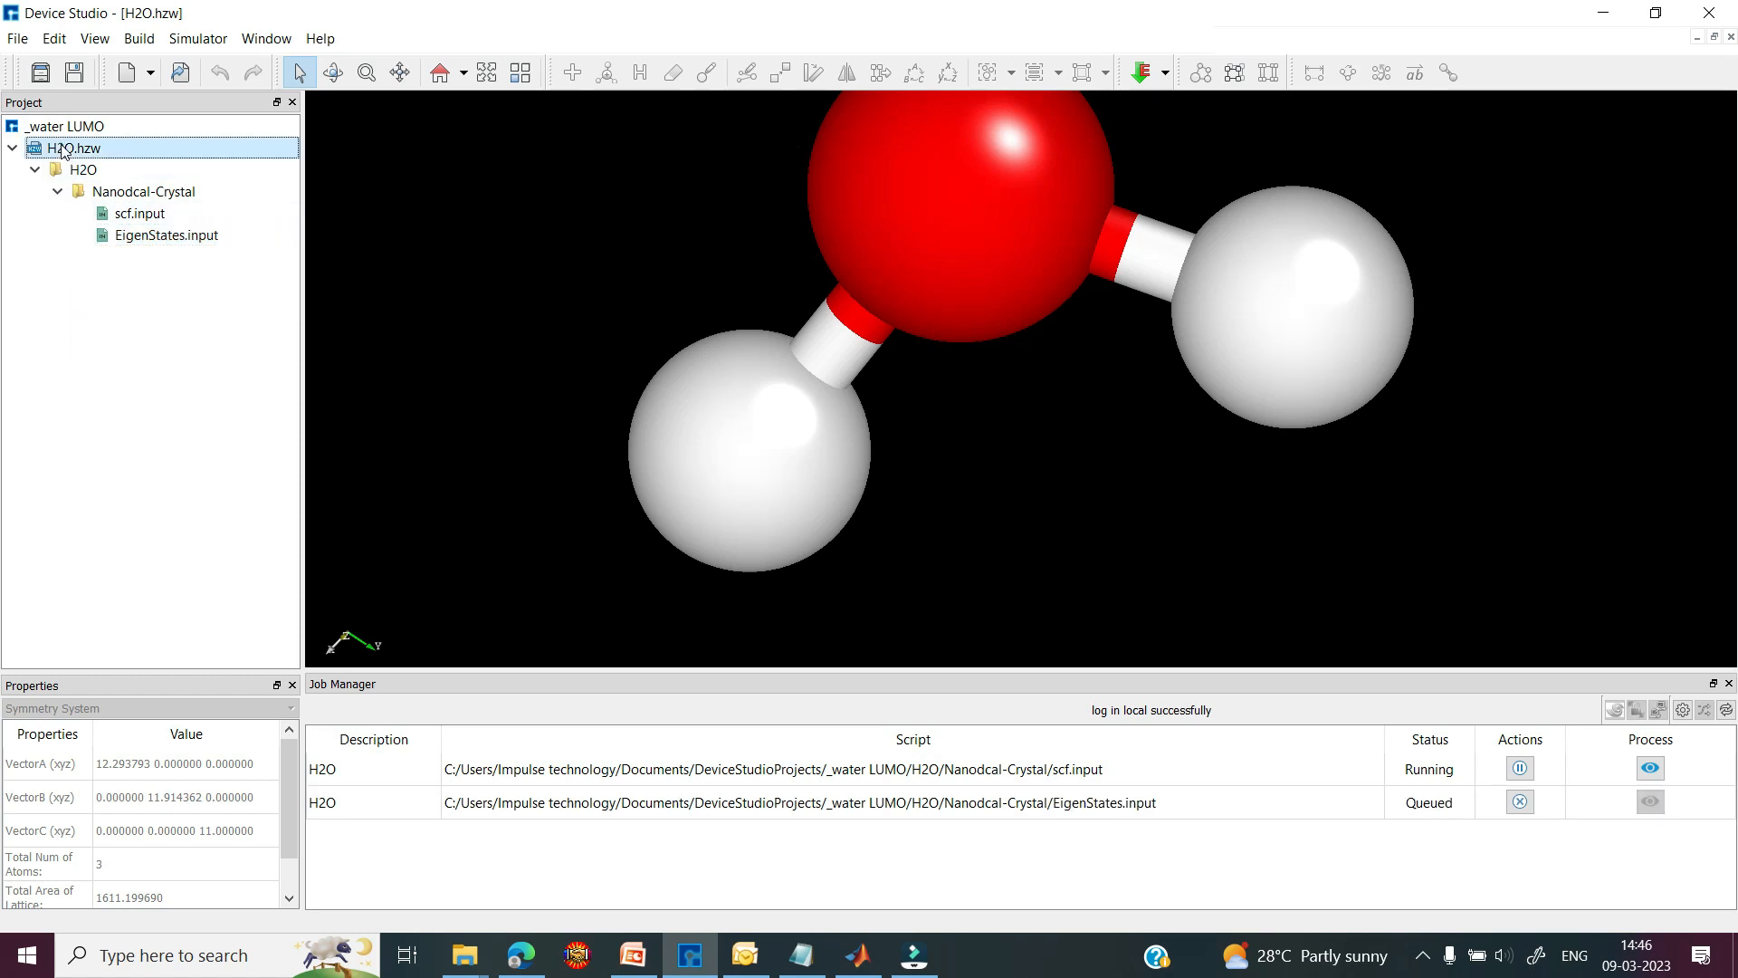
- Copy the H2O.hzw structure within the project under the new name H2O_HOMO
right_click(64, 150)
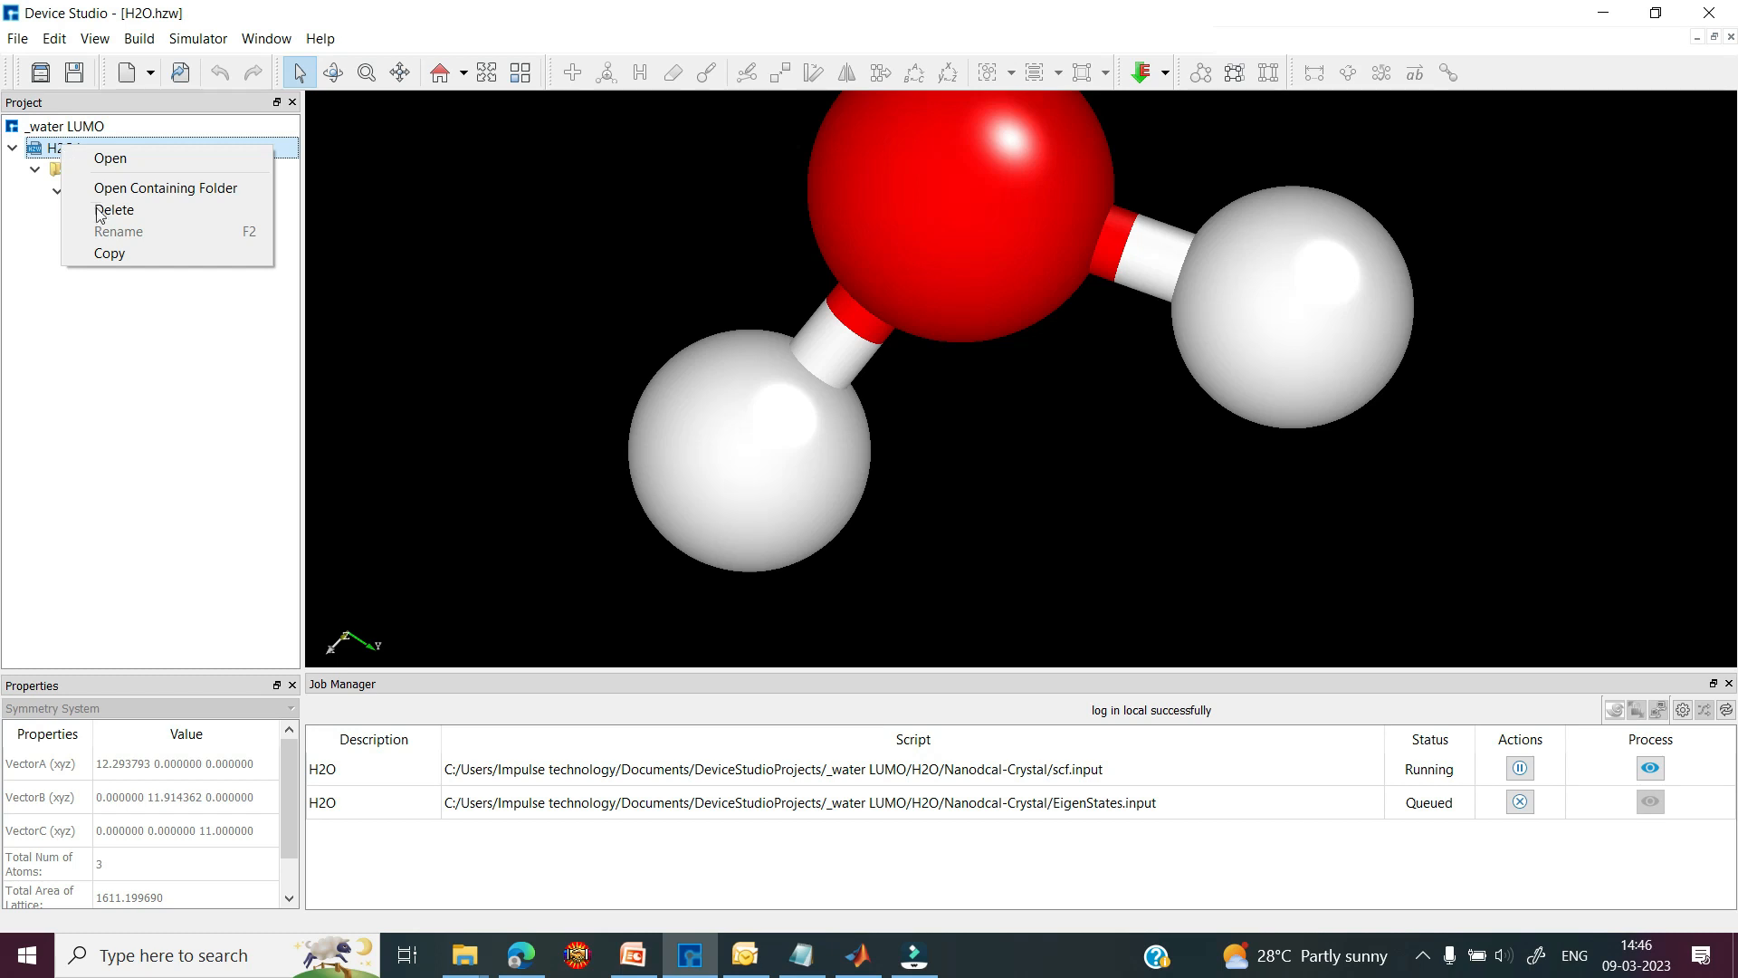
click(110, 252)
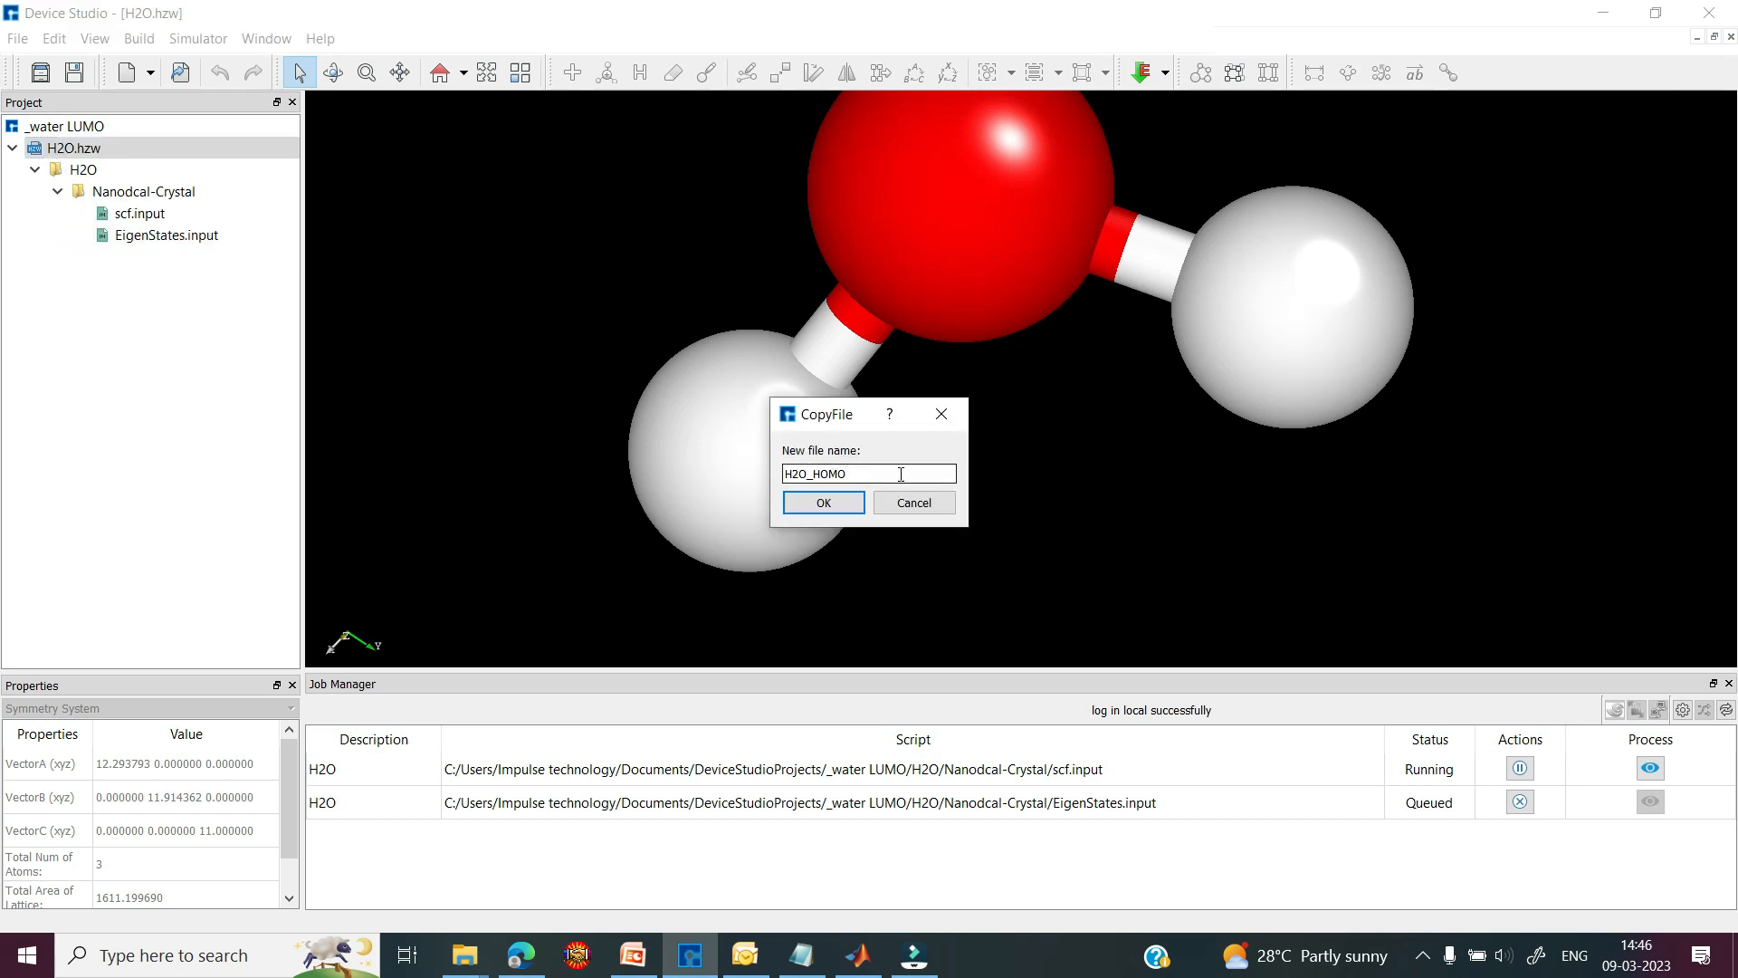
click(829, 499)
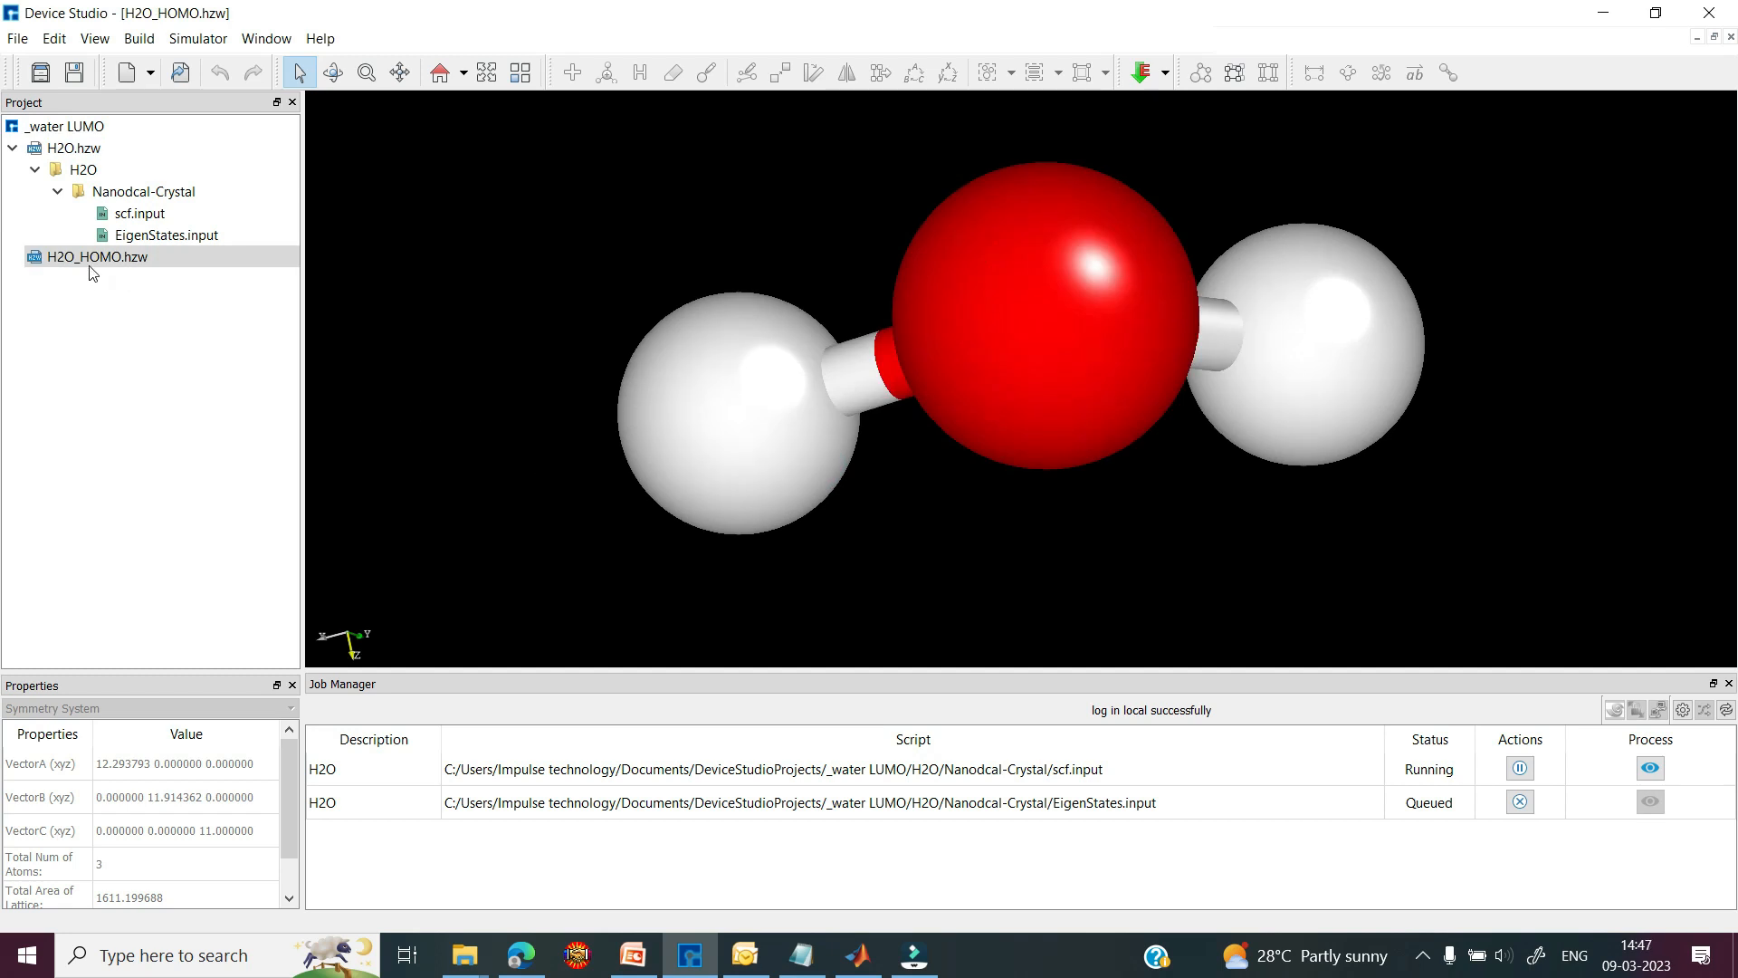
- Generate a Nanodcal SCF calculation input for H2O_HOMO.hzw with 100 K electron temperature, 80 Hartree cut-off, LDA_PZ81 and 1×1×1 k-point sampling
click(118, 263)
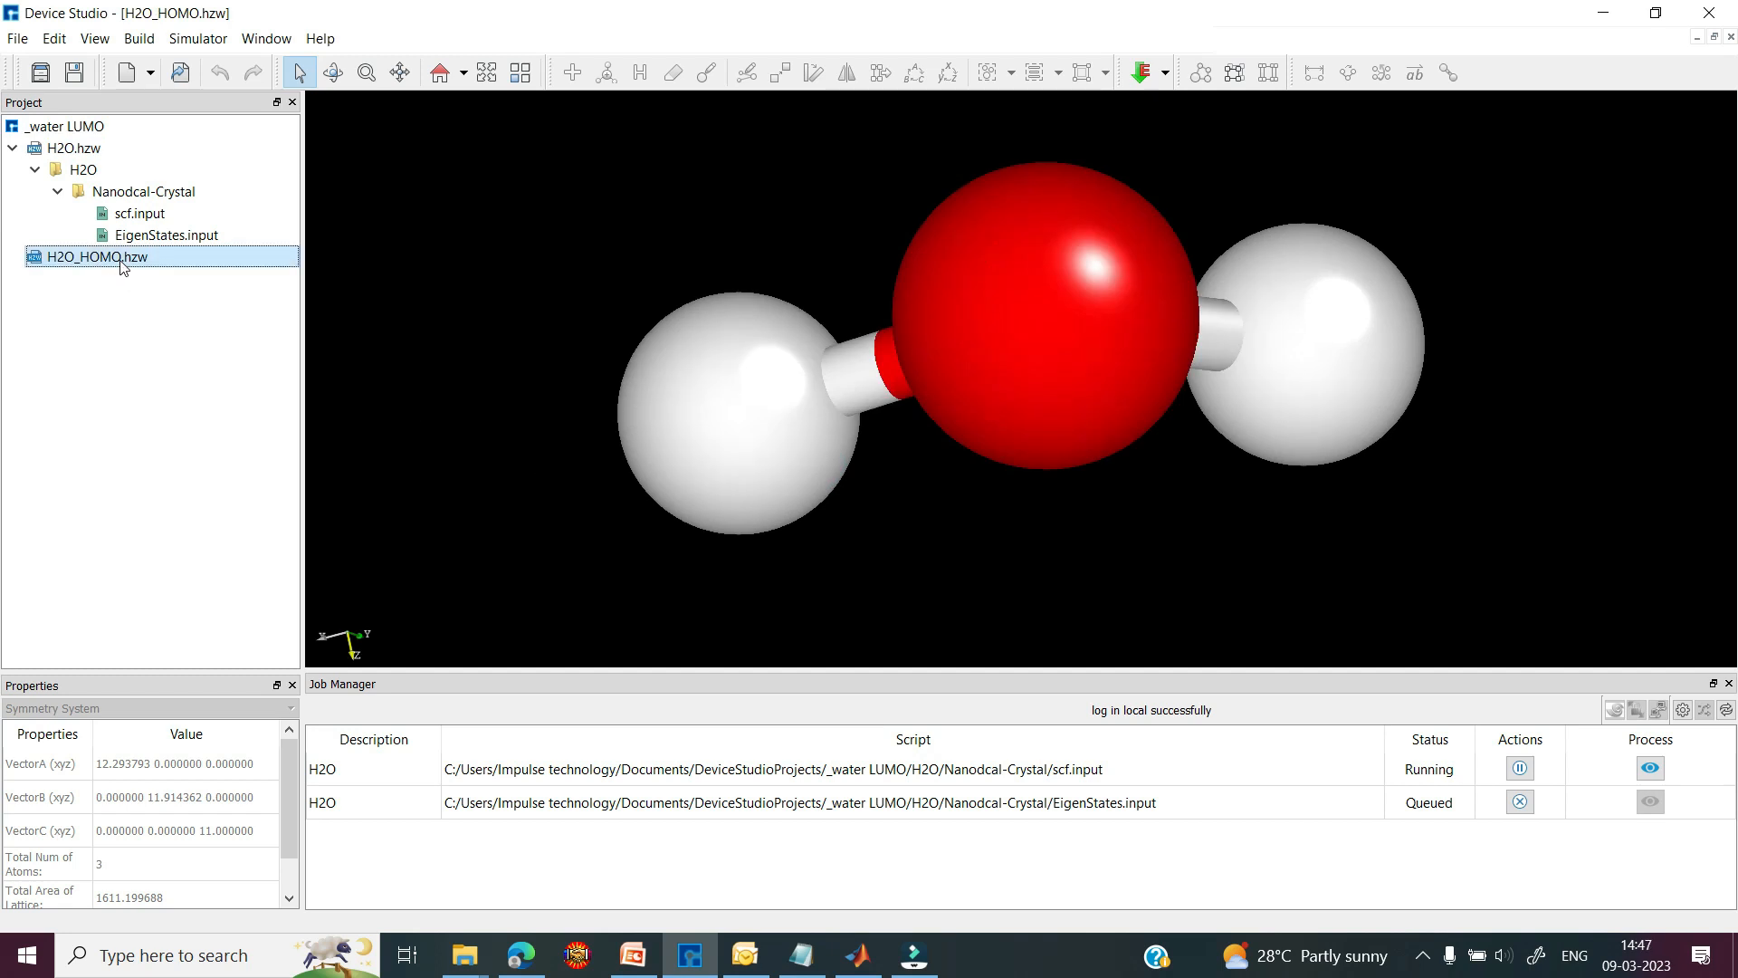
click(185, 42)
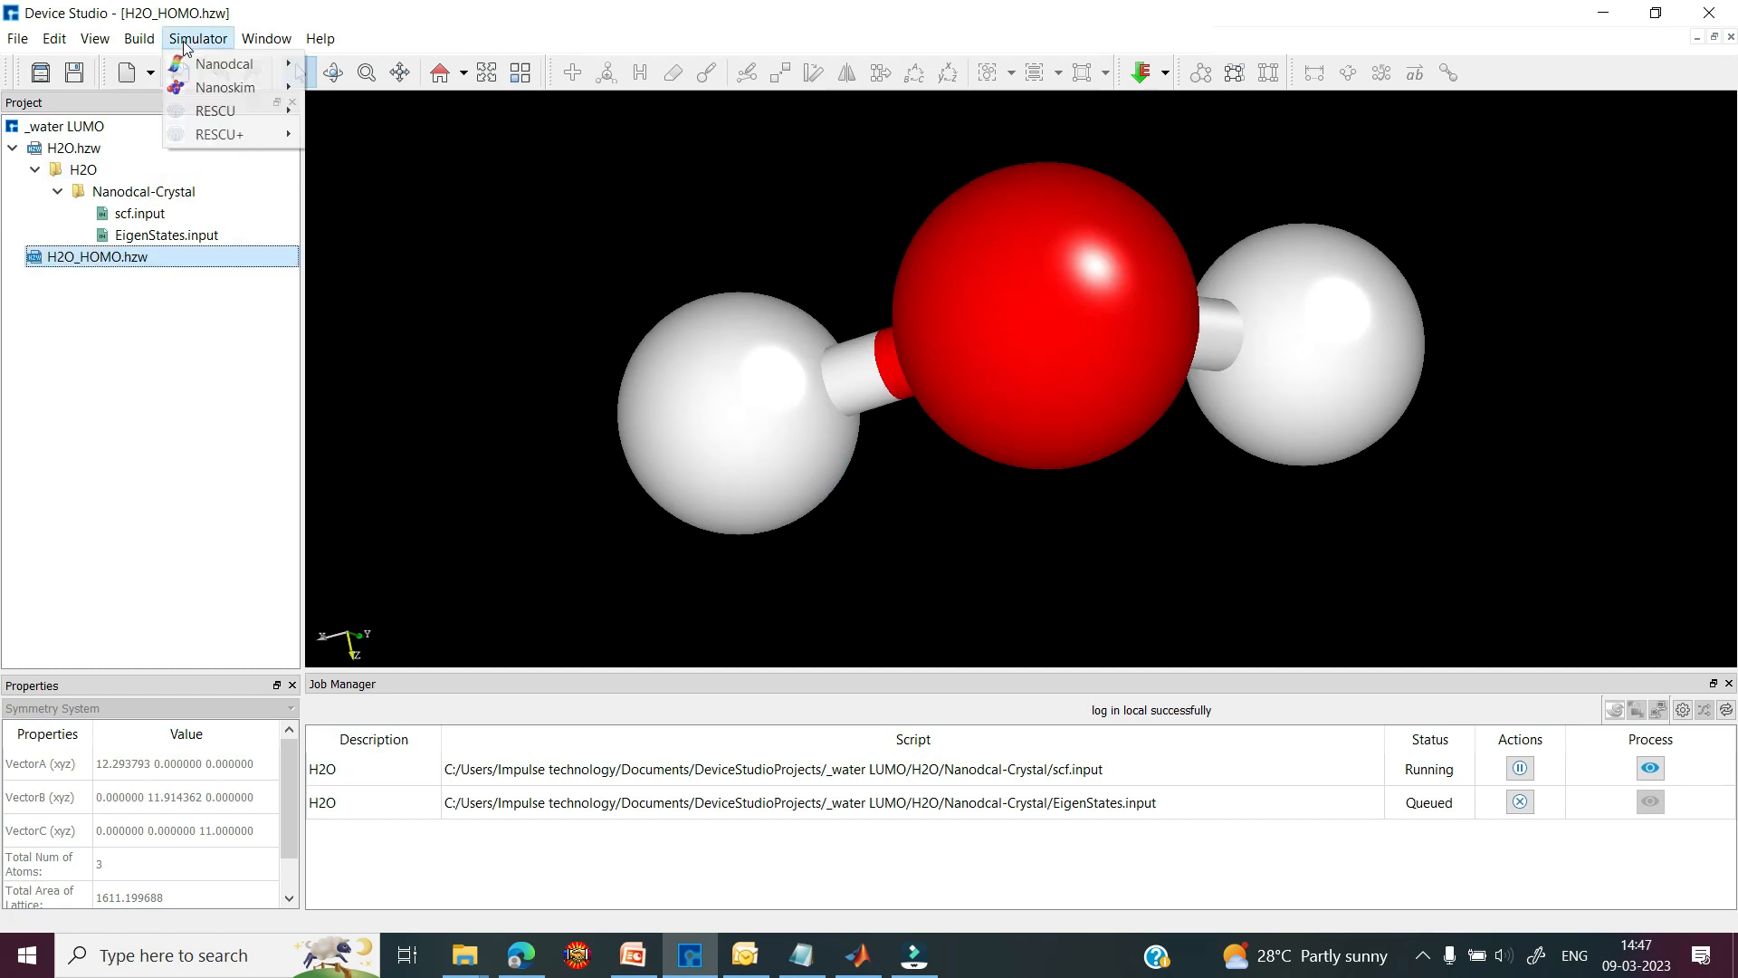
click(231, 63)
click(361, 116)
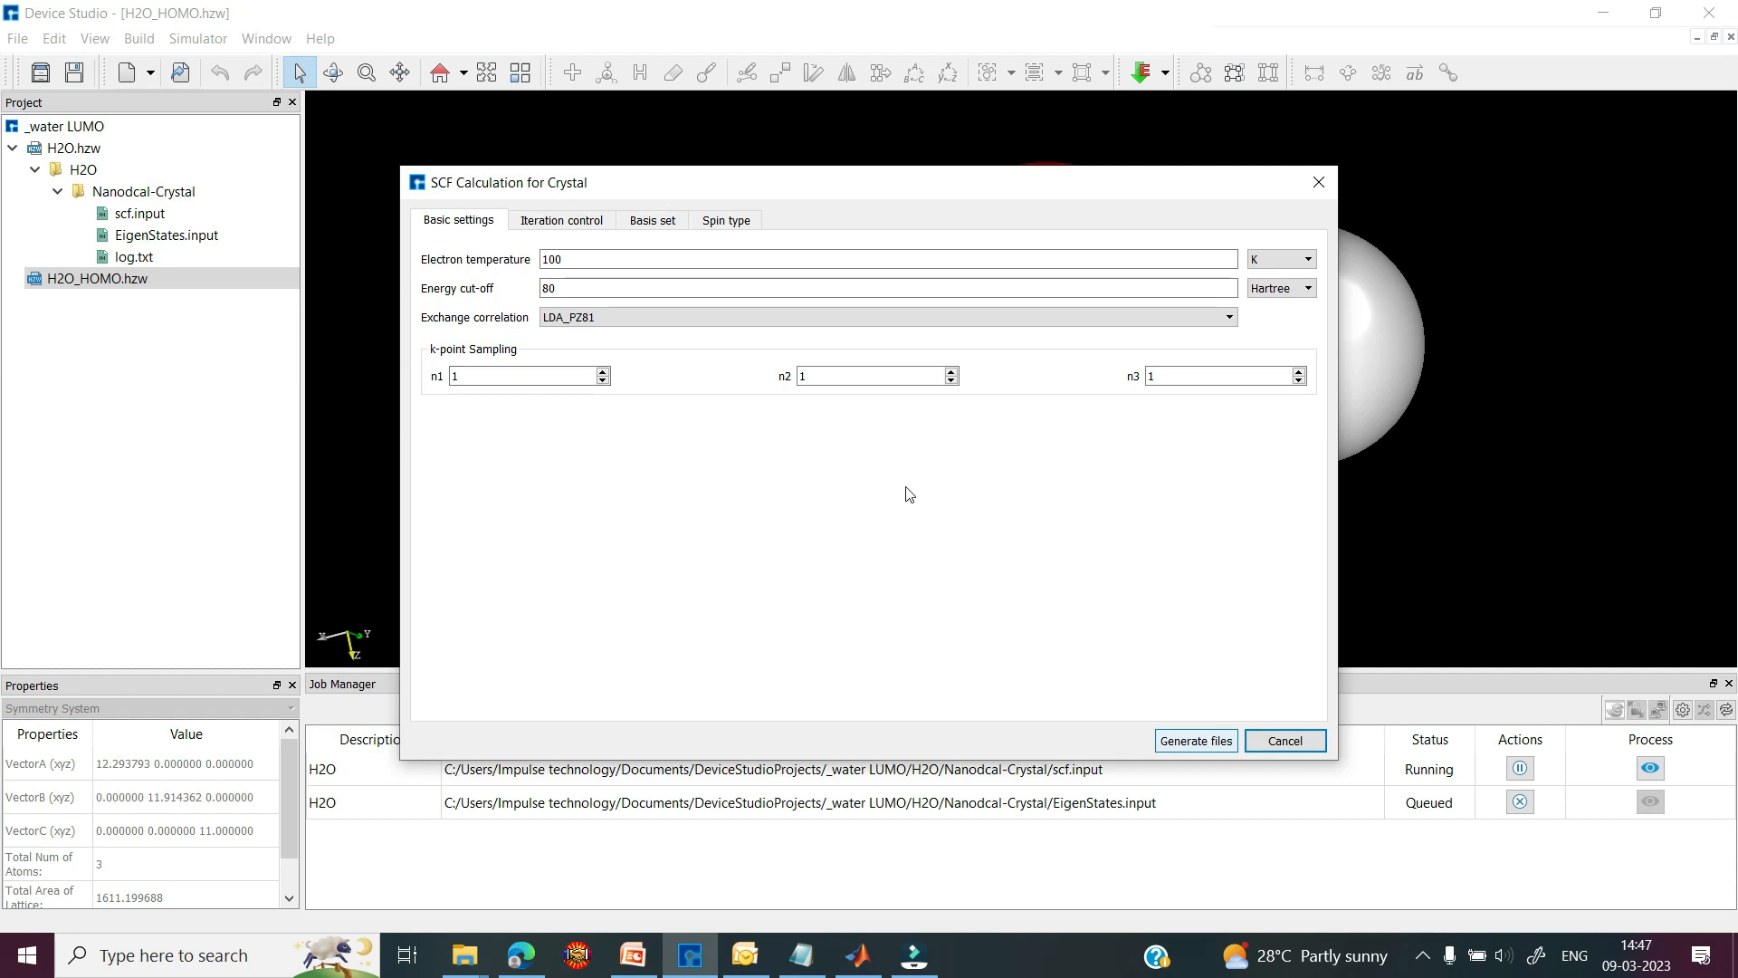
click(1196, 741)
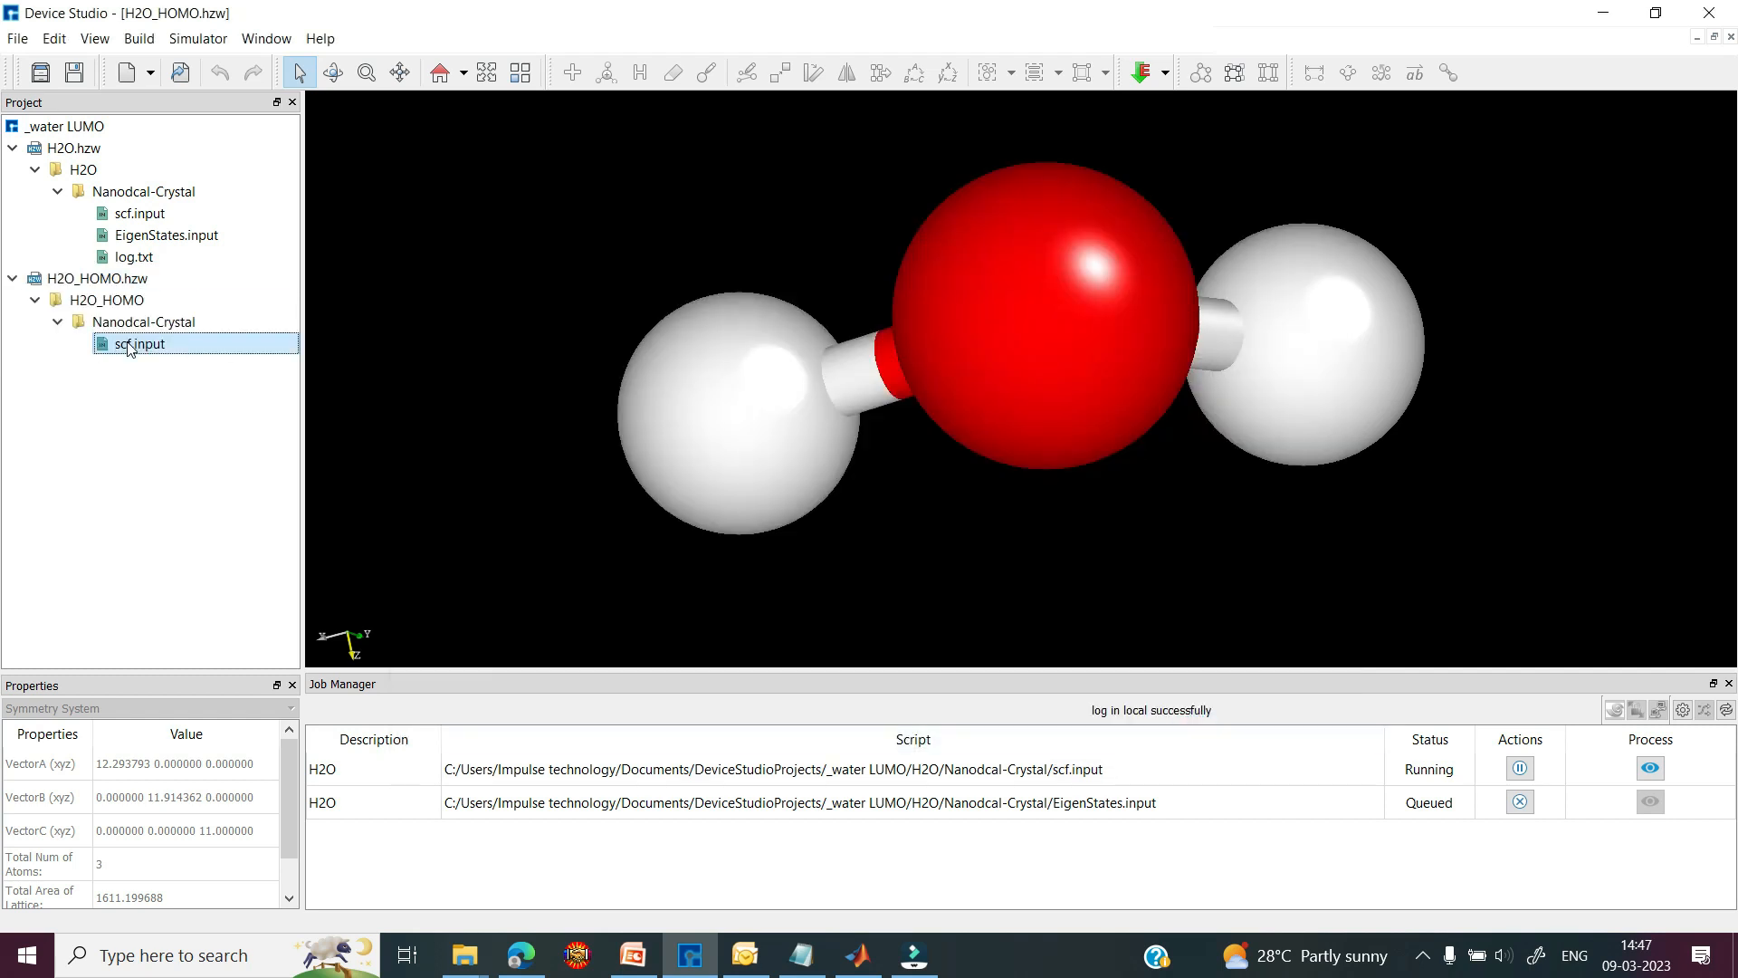
- Run the H2O_HOMO scf.input on the local MyComputer gateway
right_click(130, 348)
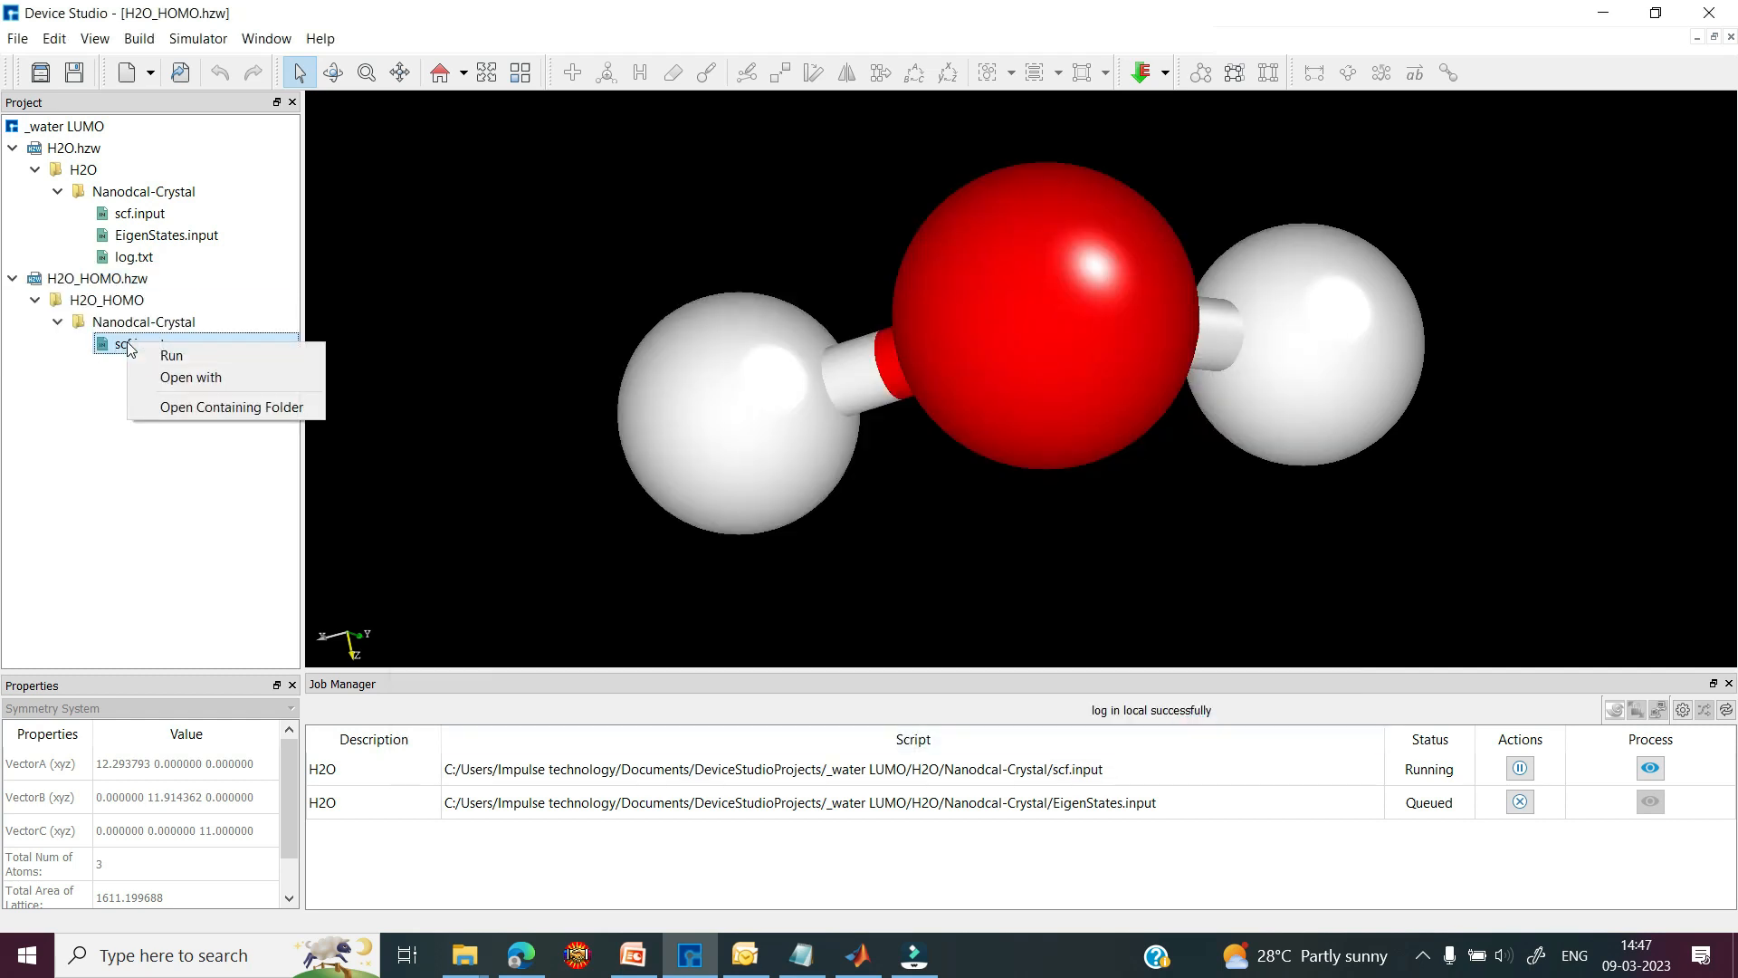
click(160, 354)
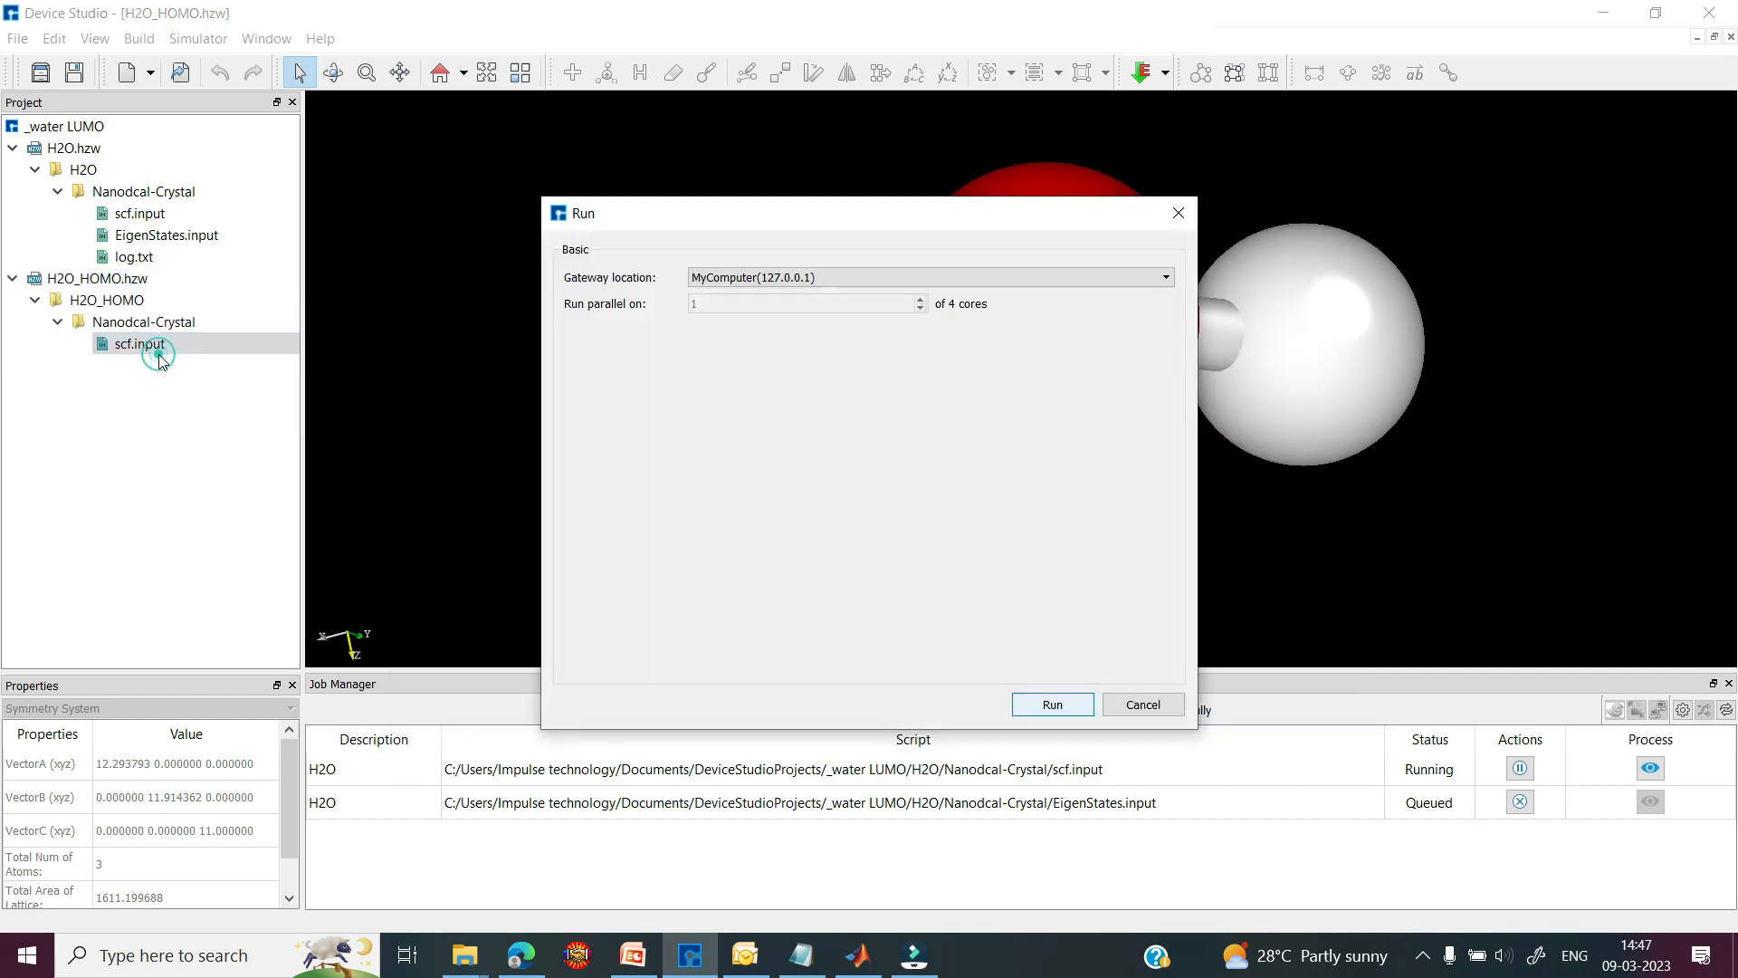
click(1037, 704)
- Generate a Nanodcal EigenStates input for H2O_HOMO with k-space points 0, 0, 0 and number of bands 1 and 0, and run it
click(199, 39)
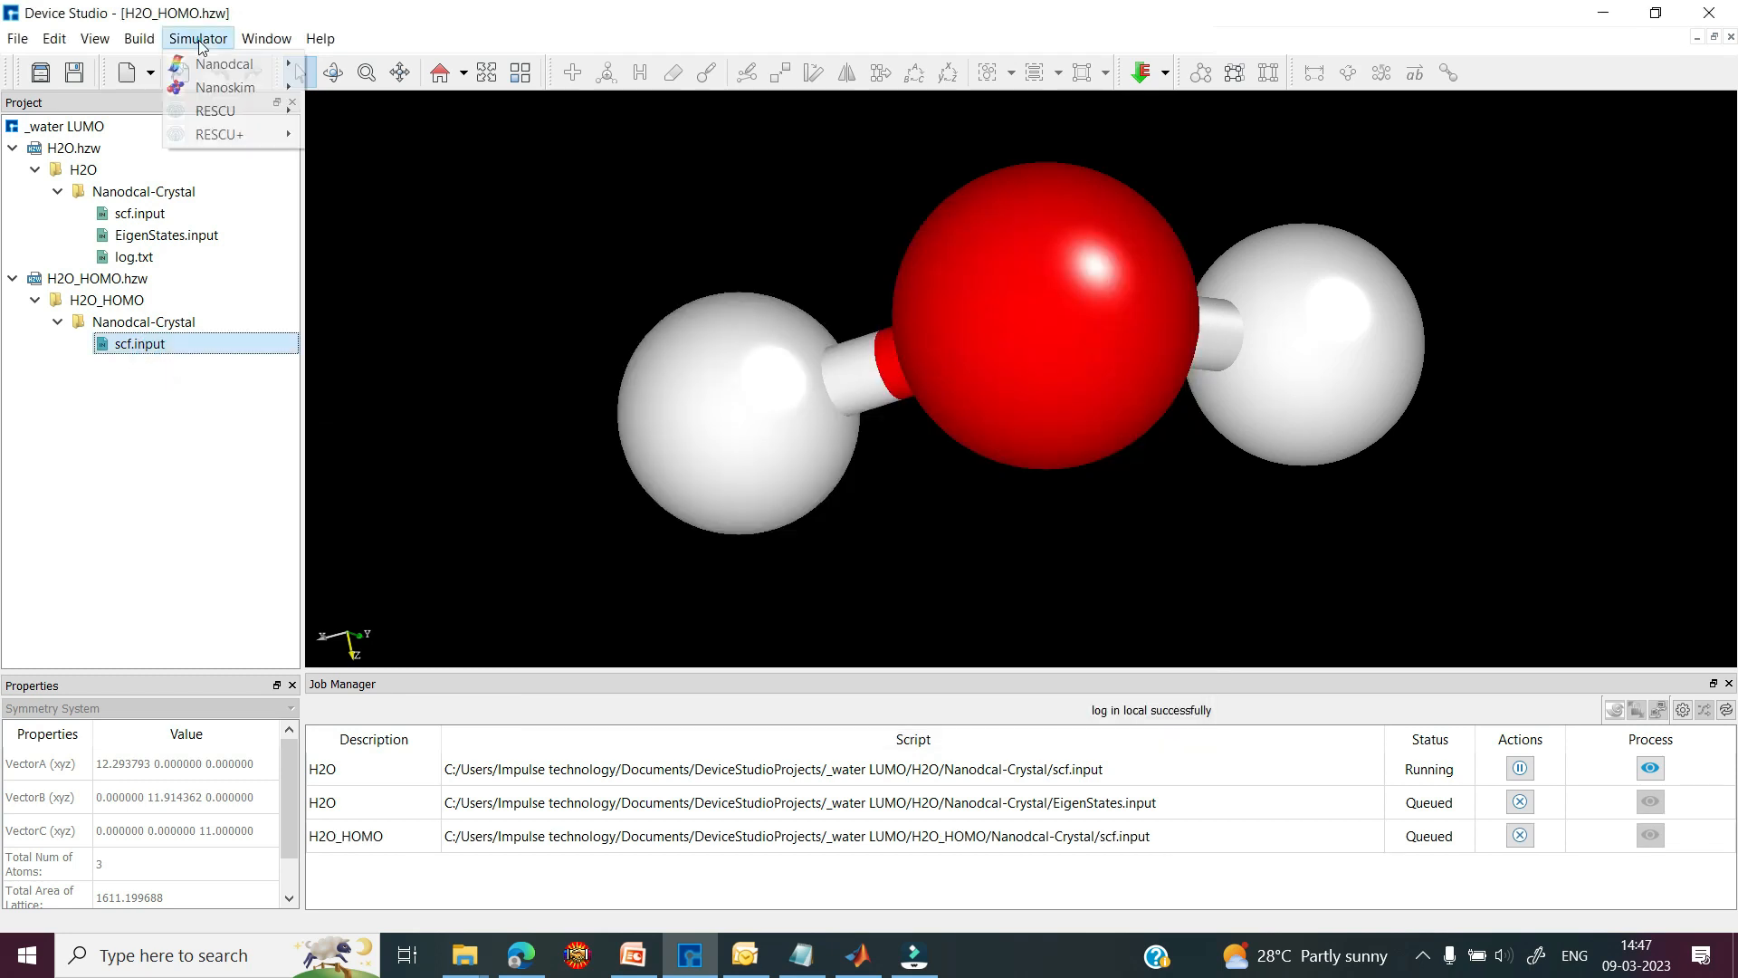
click(246, 62)
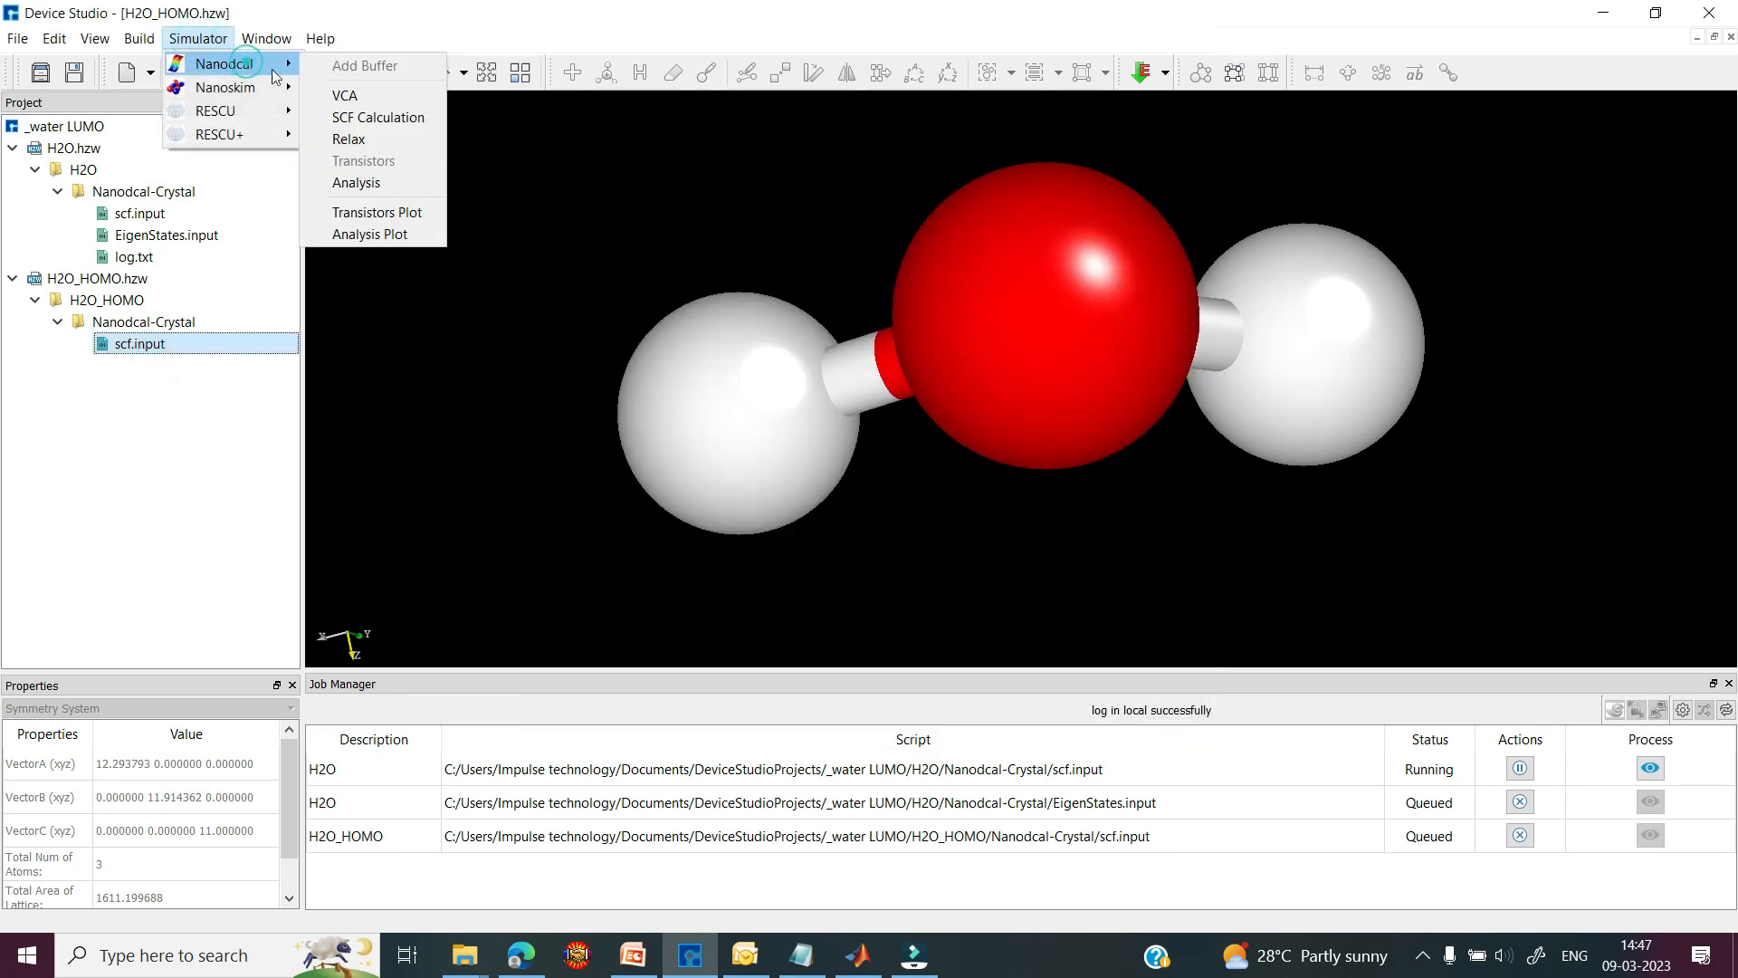
click(367, 182)
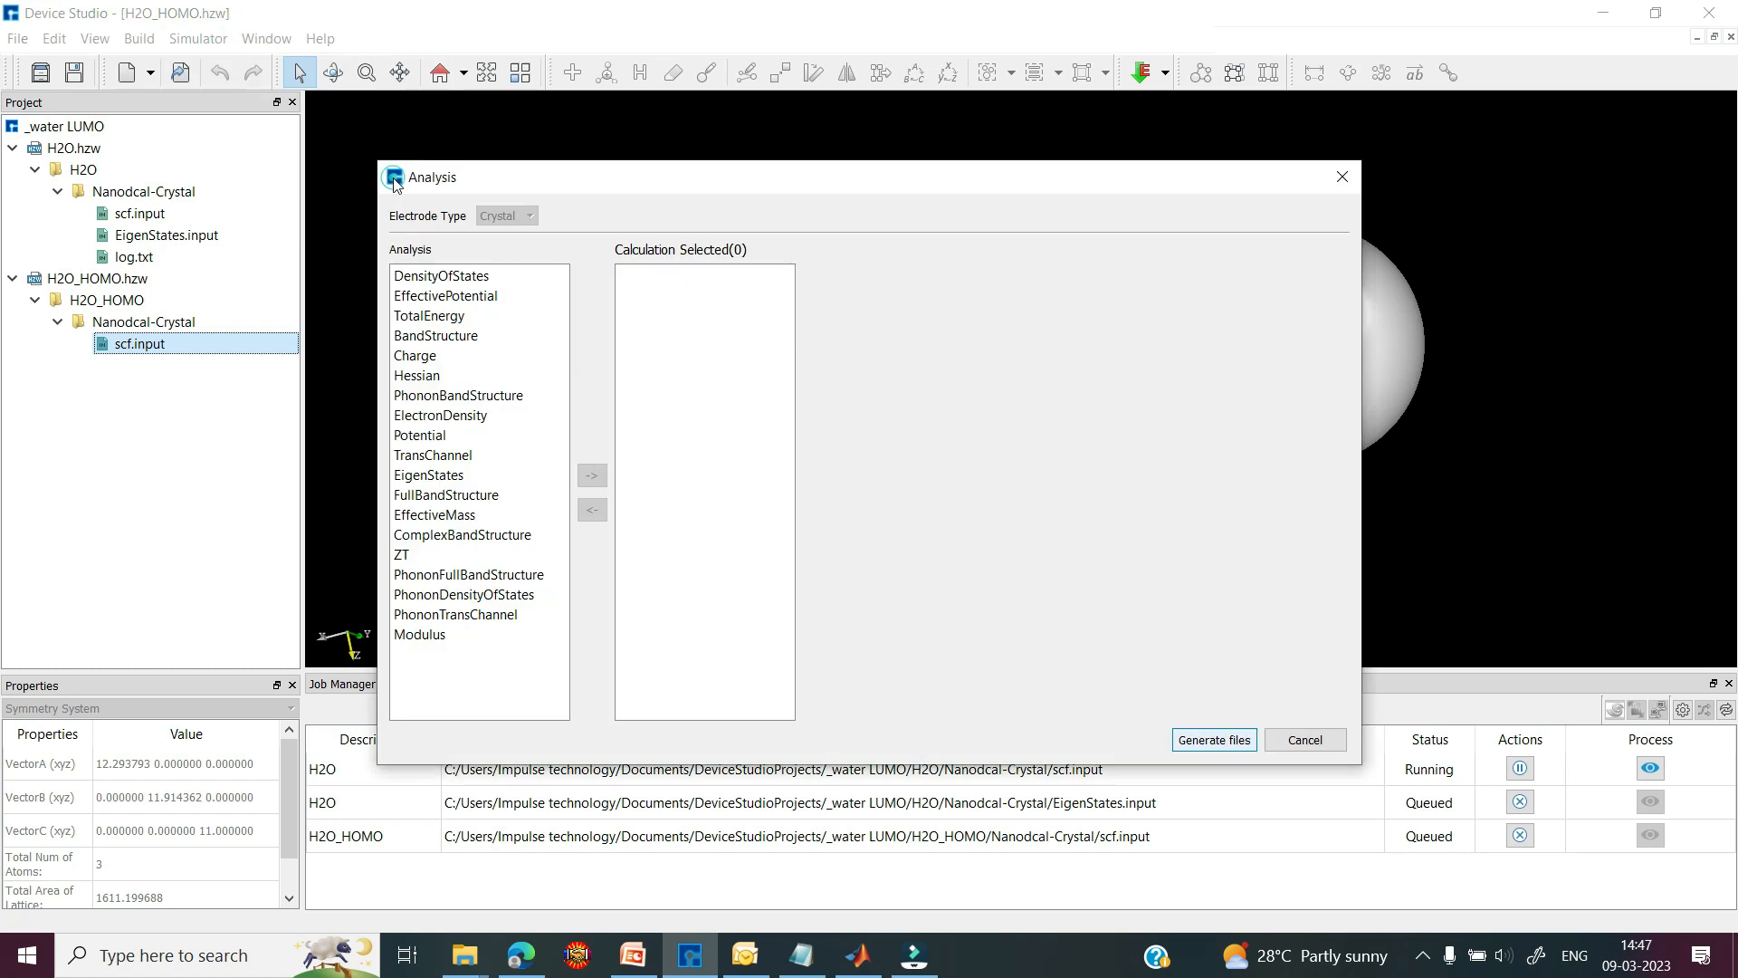
double_click(457, 479)
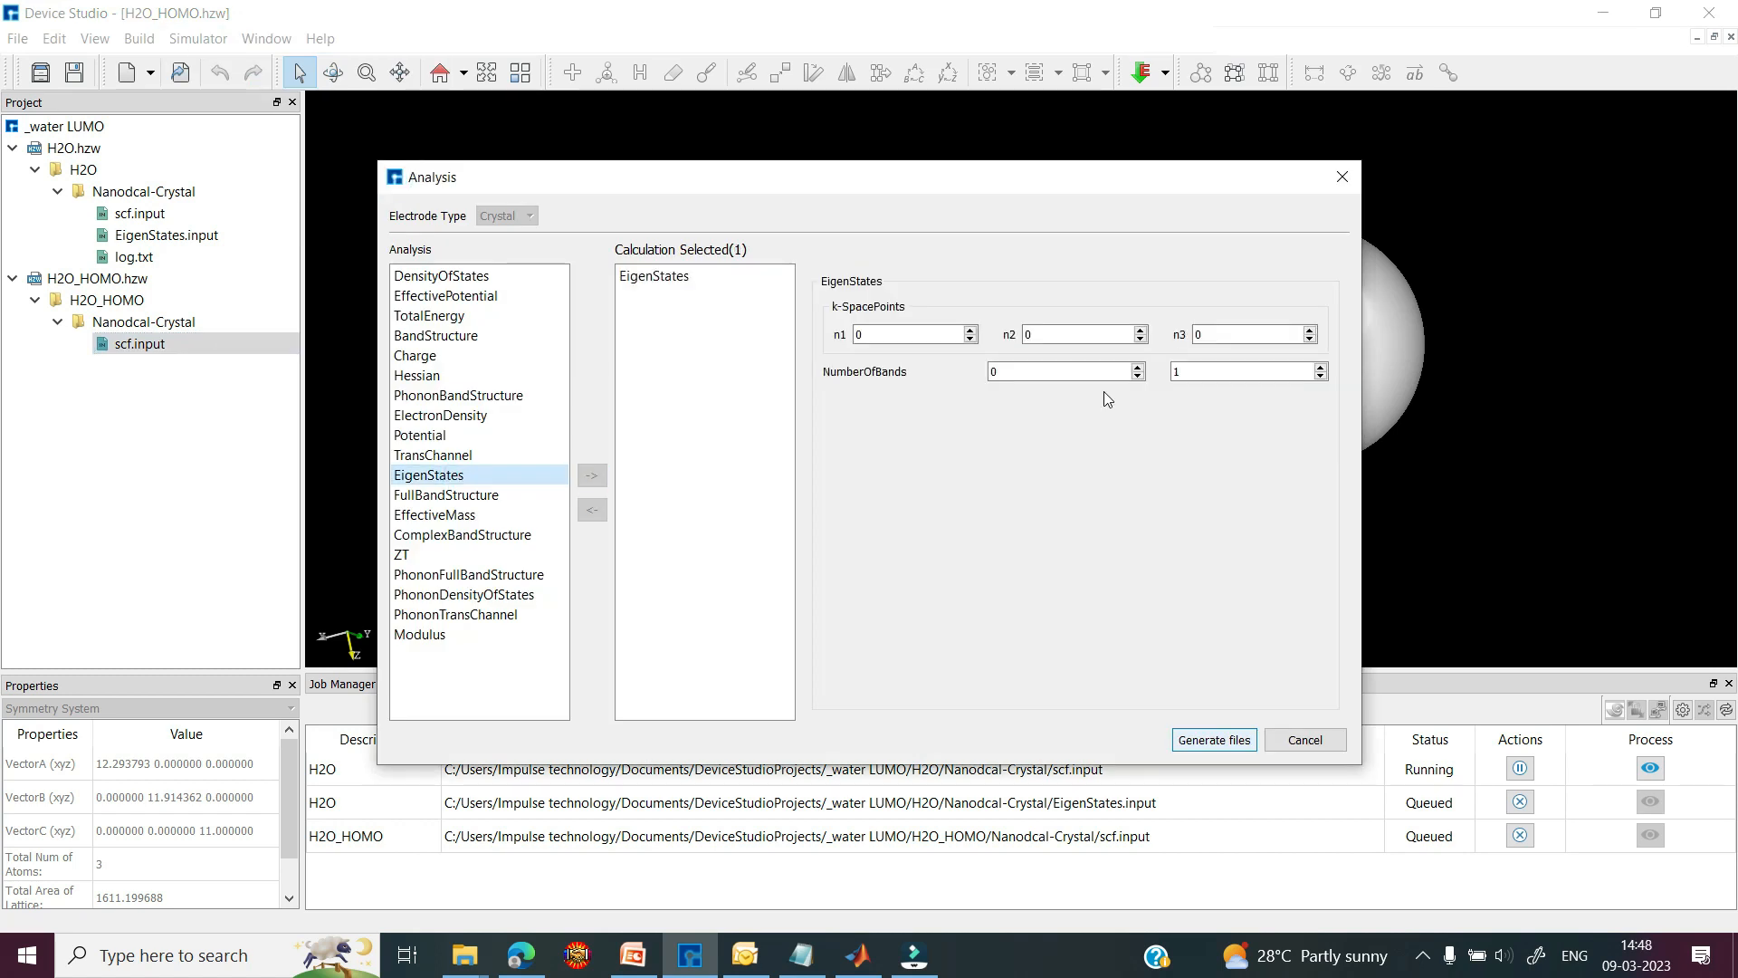
click(1137, 376)
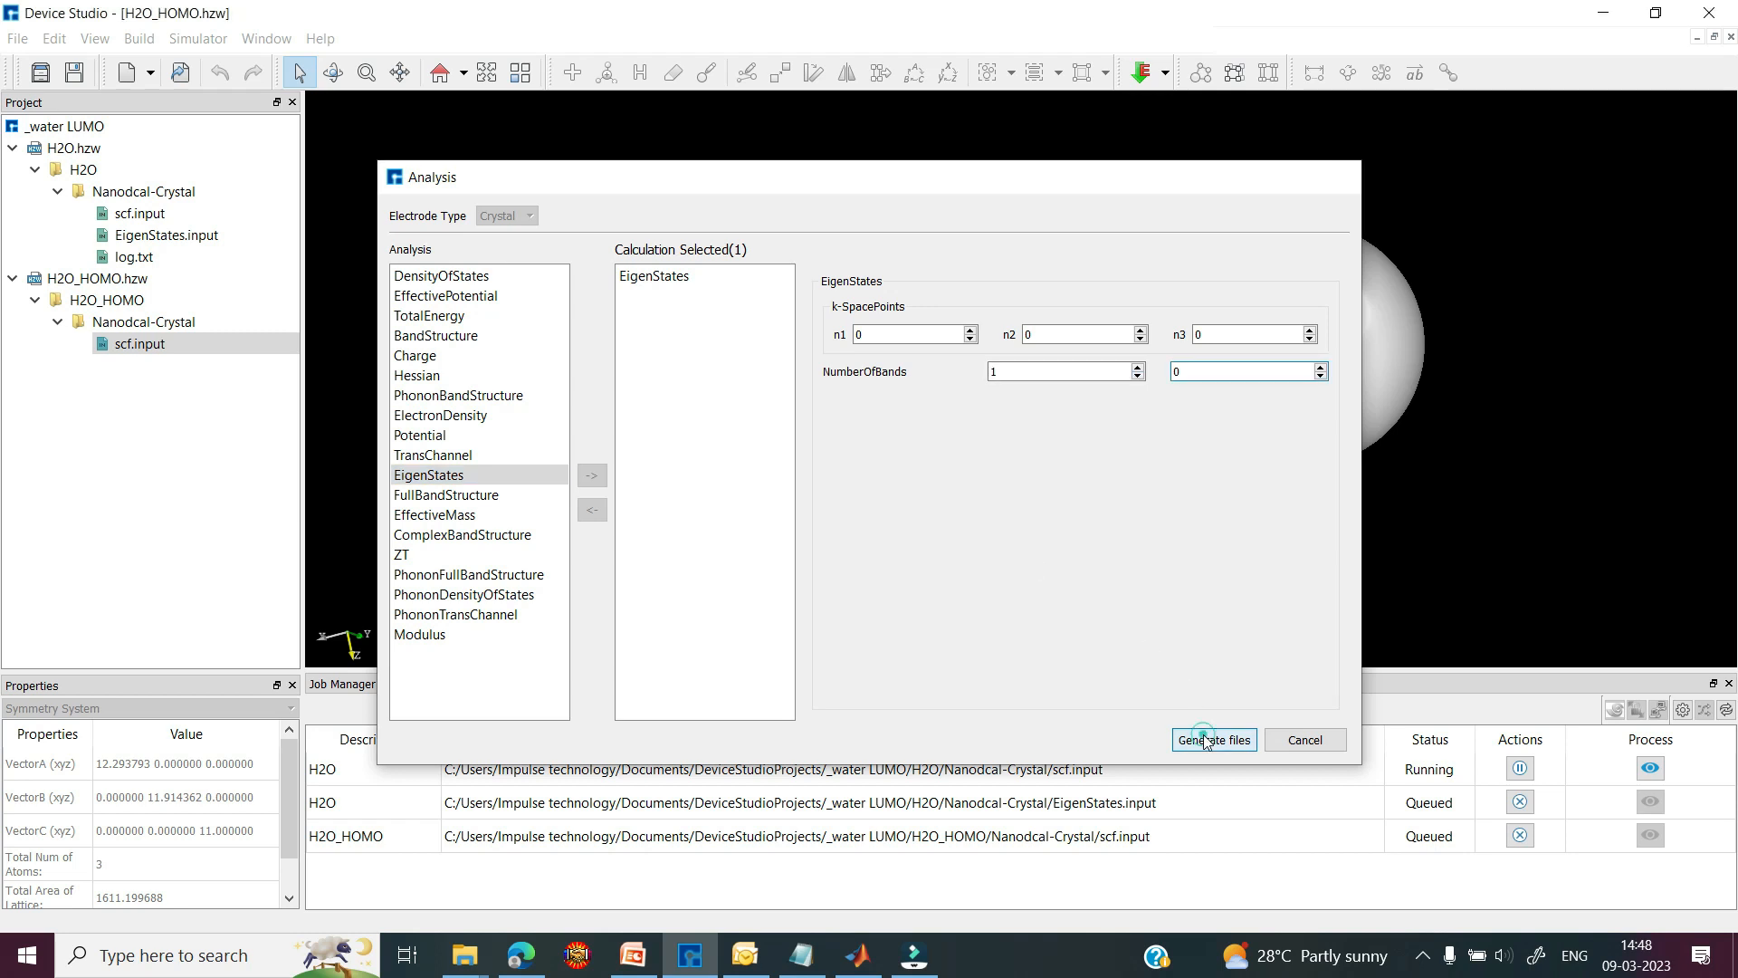
click(1210, 741)
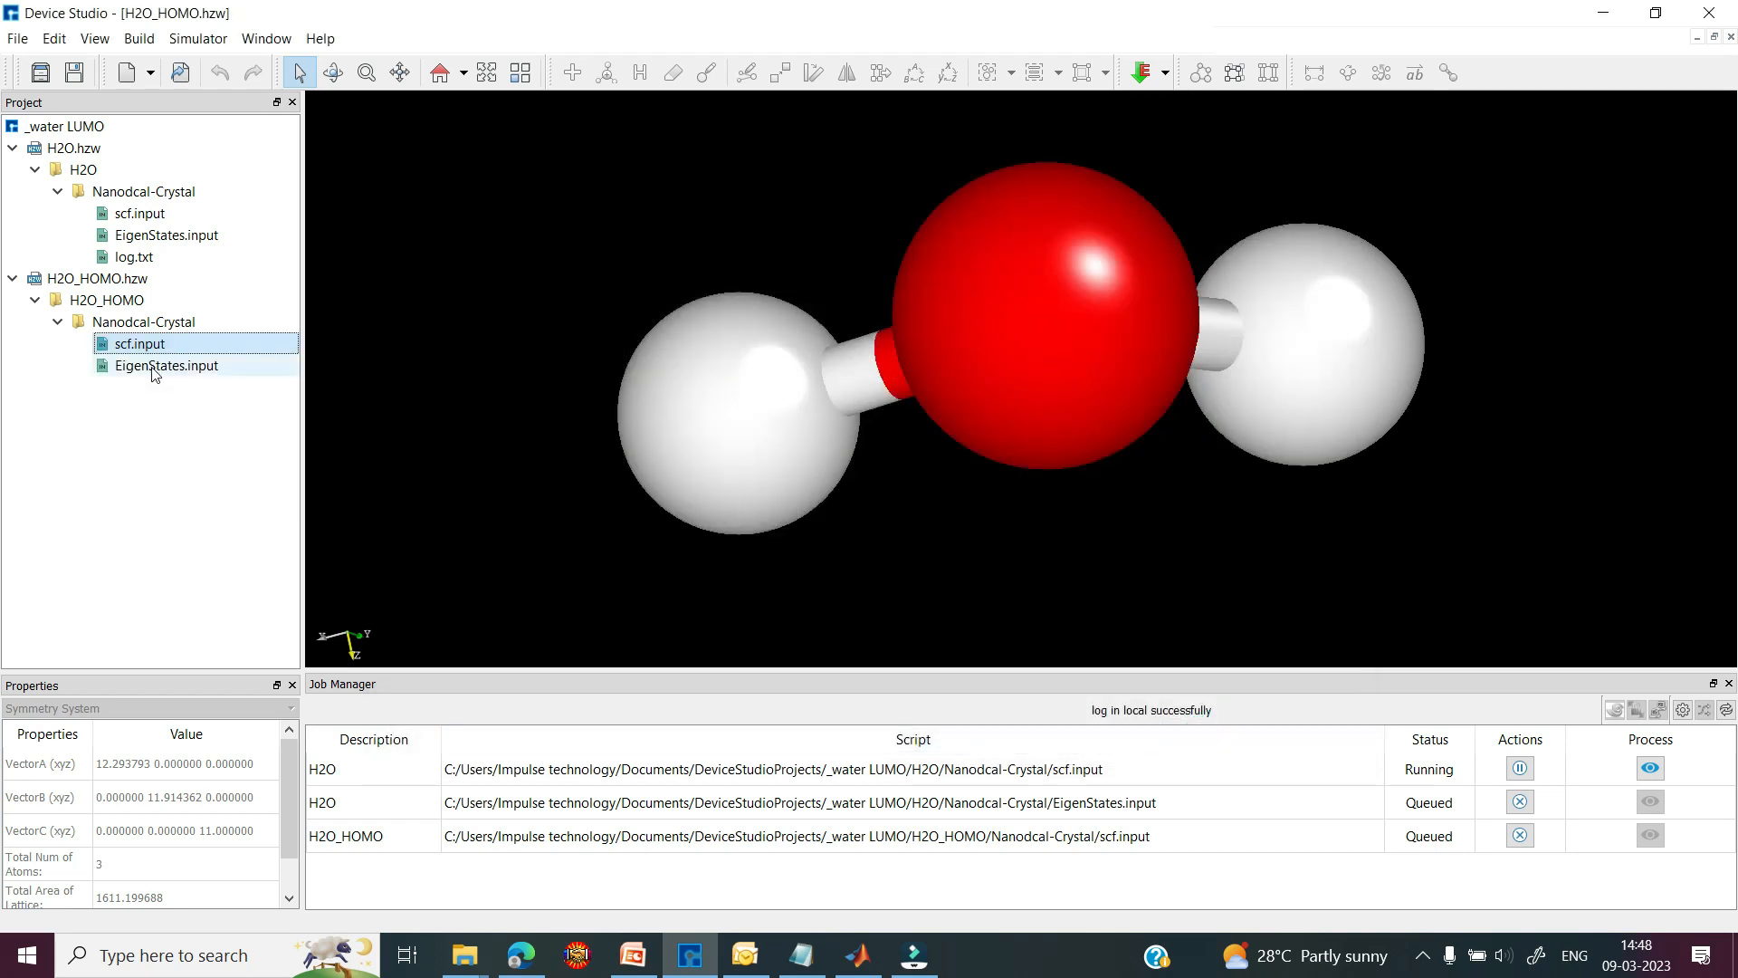
right_click(154, 373)
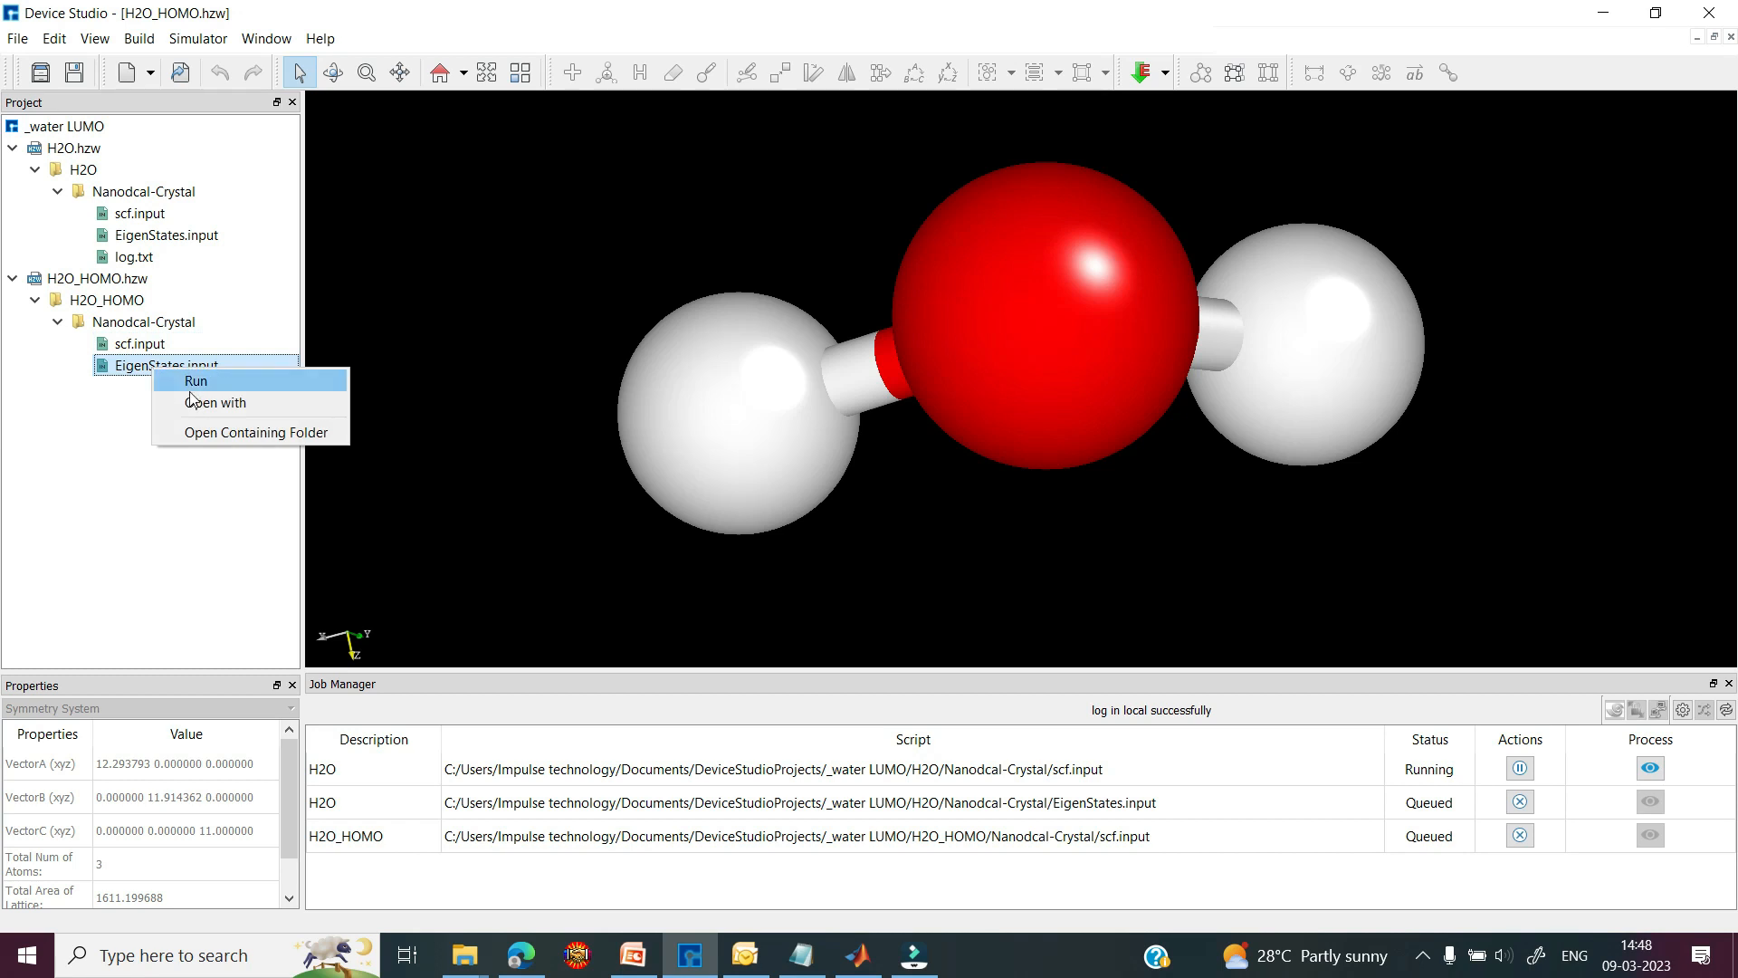
click(195, 380)
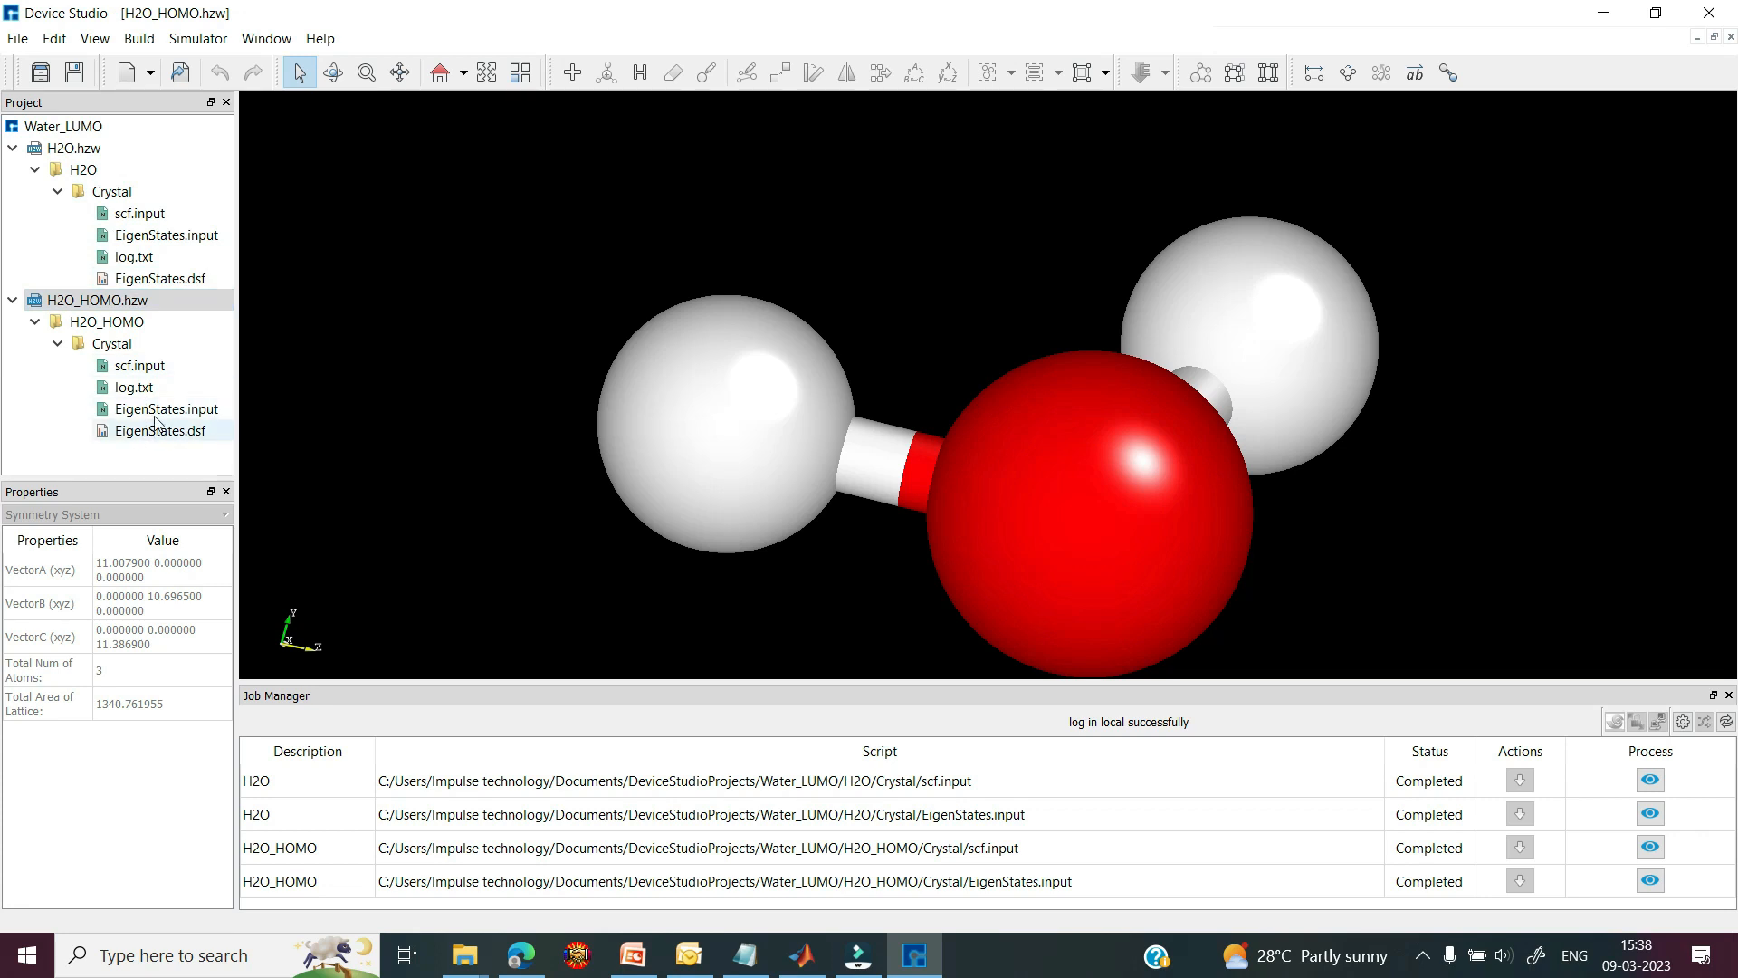
- Show the H2O EigenStates.dsf result in 3D and examine its 2D plane display averaged along x, y and z
click(148, 281)
right_click(148, 281)
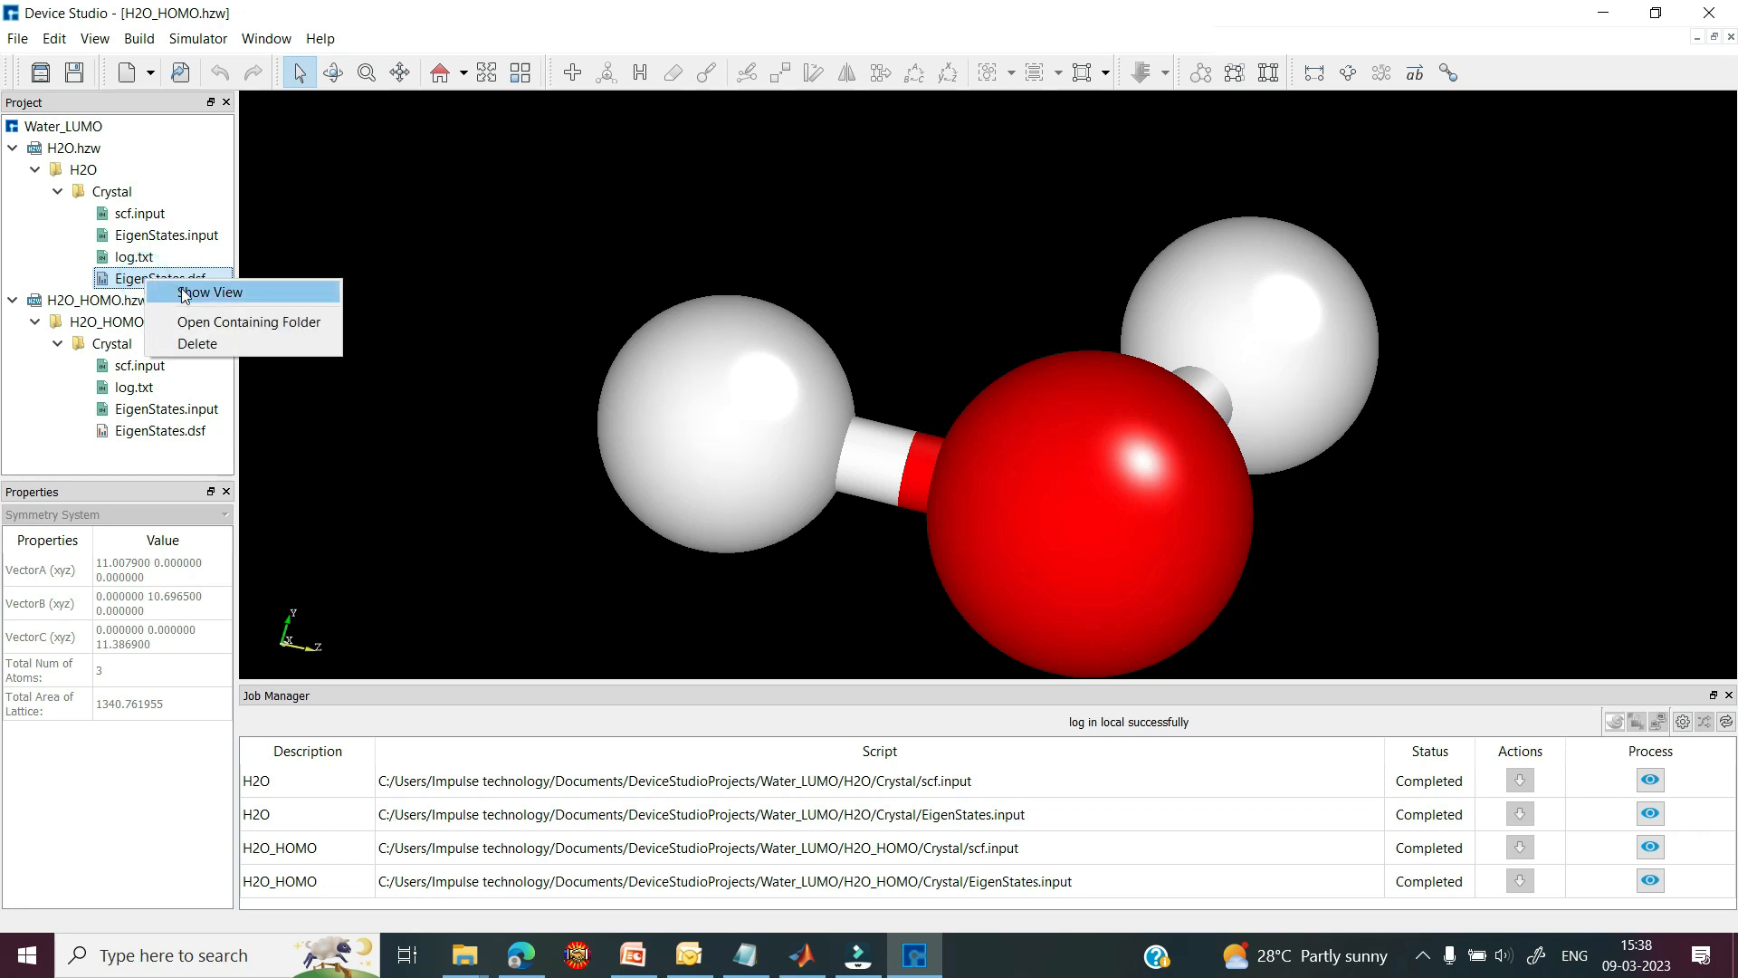
click(184, 294)
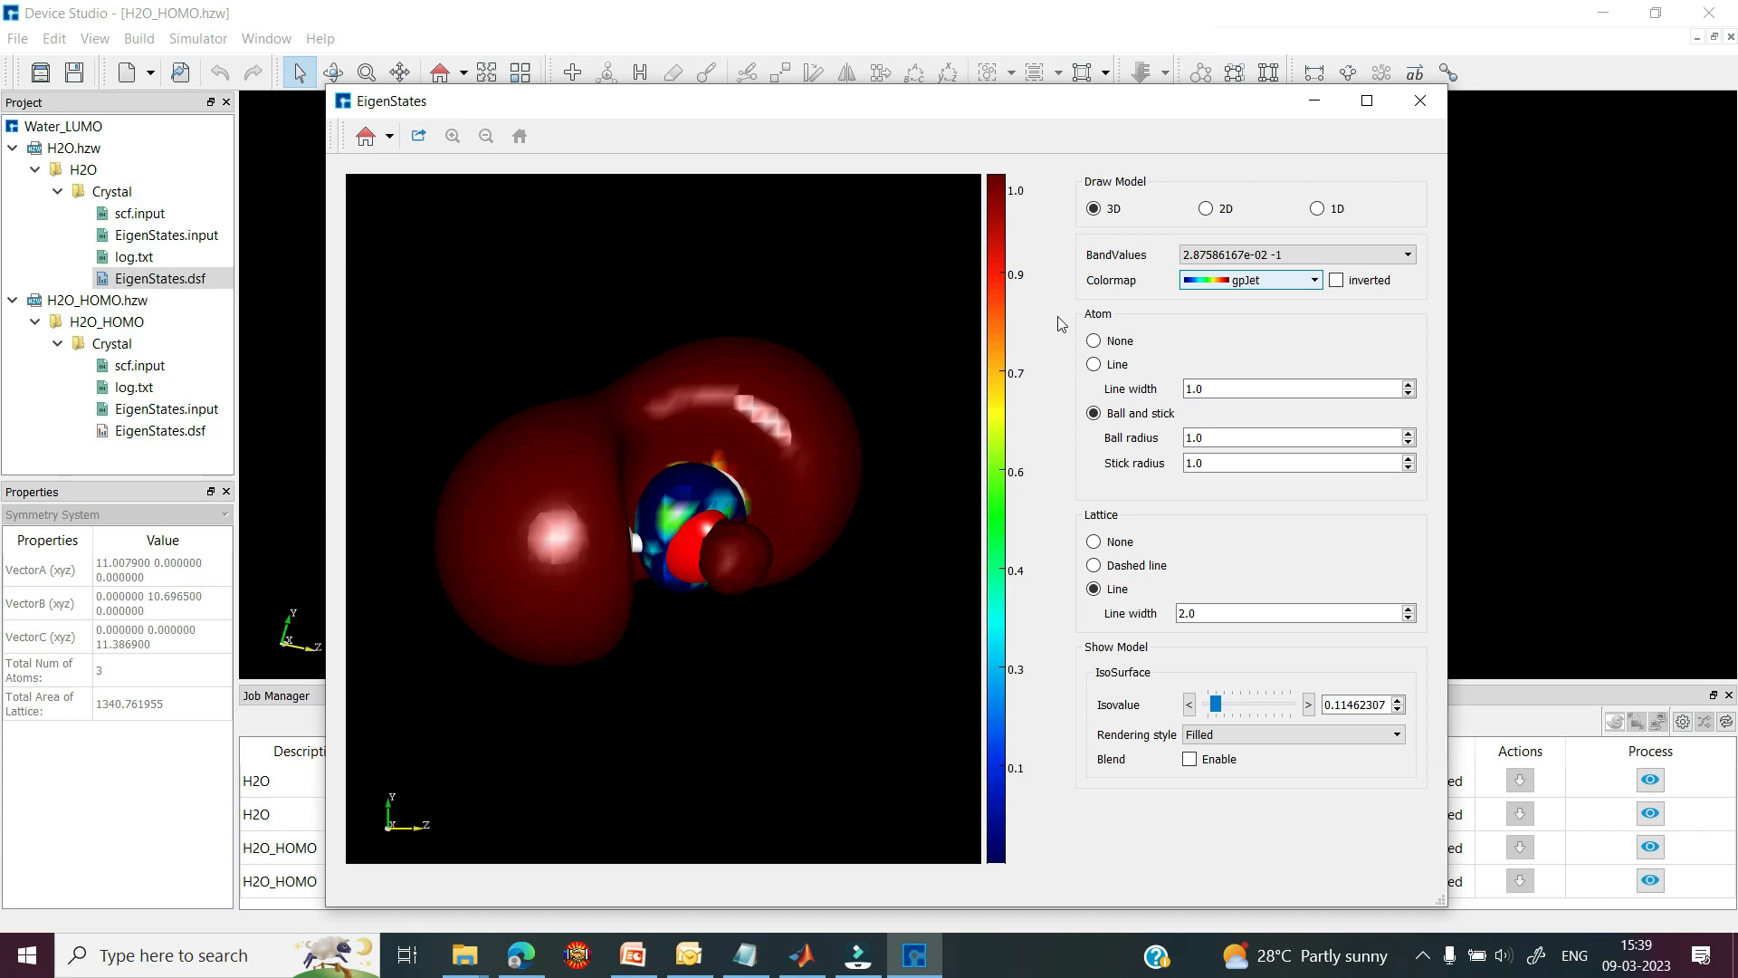
click(1206, 209)
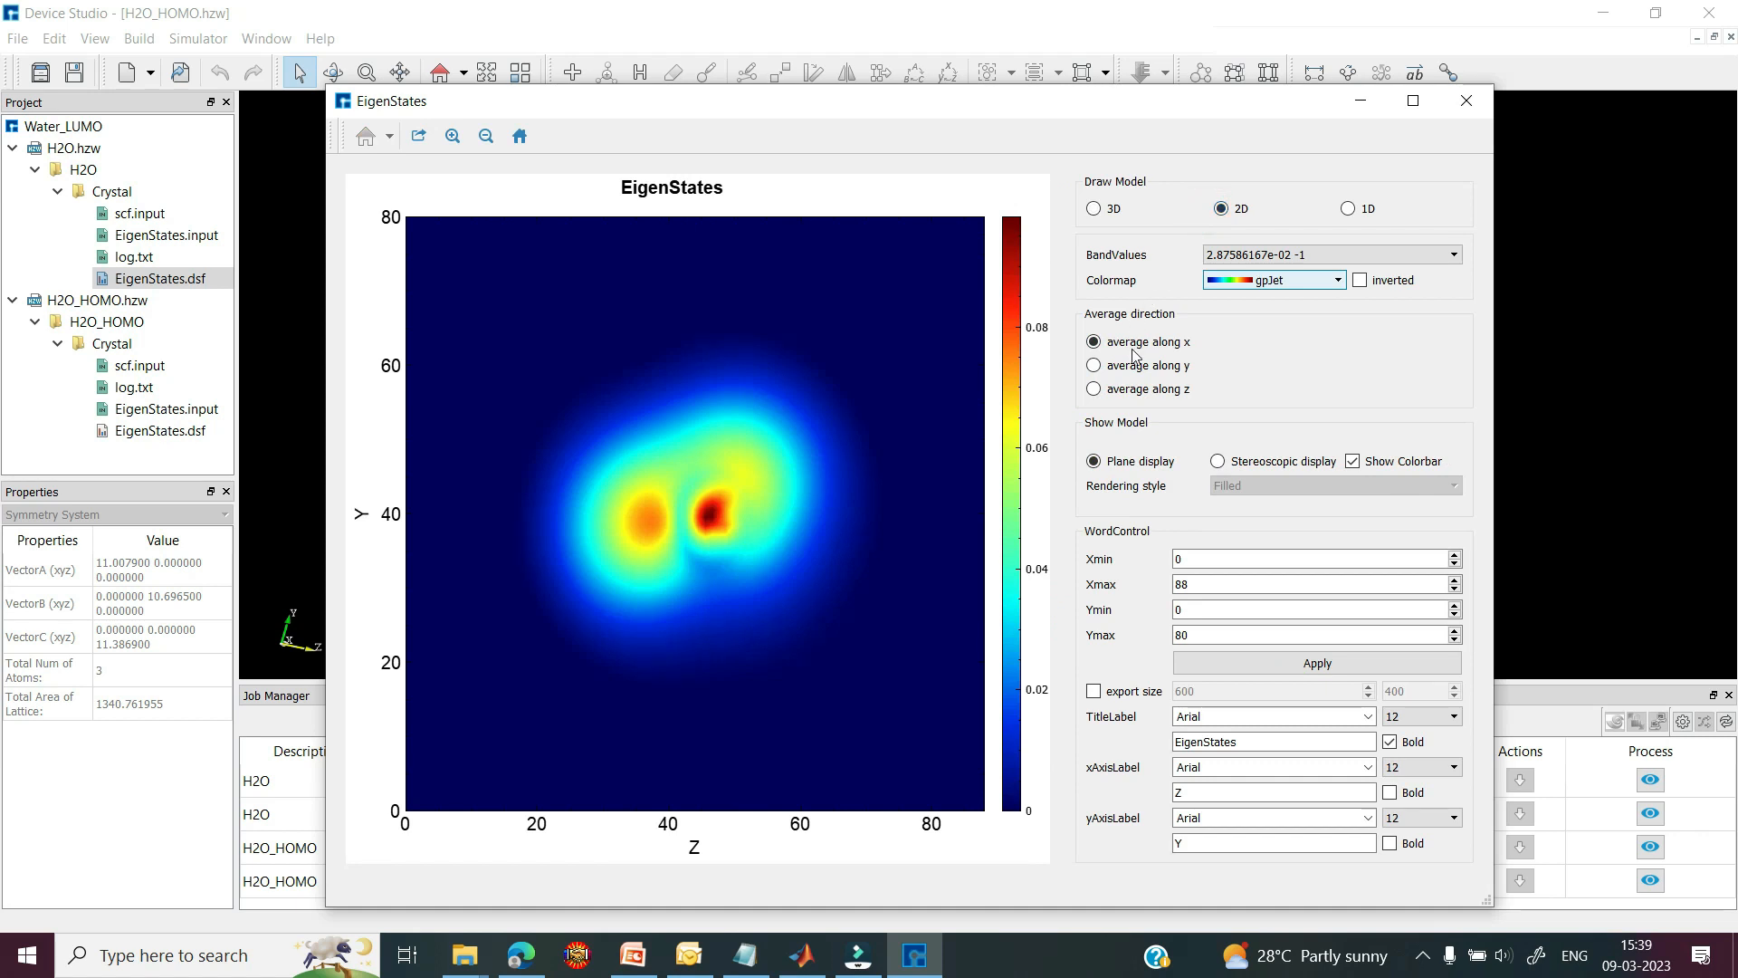
click(1176, 367)
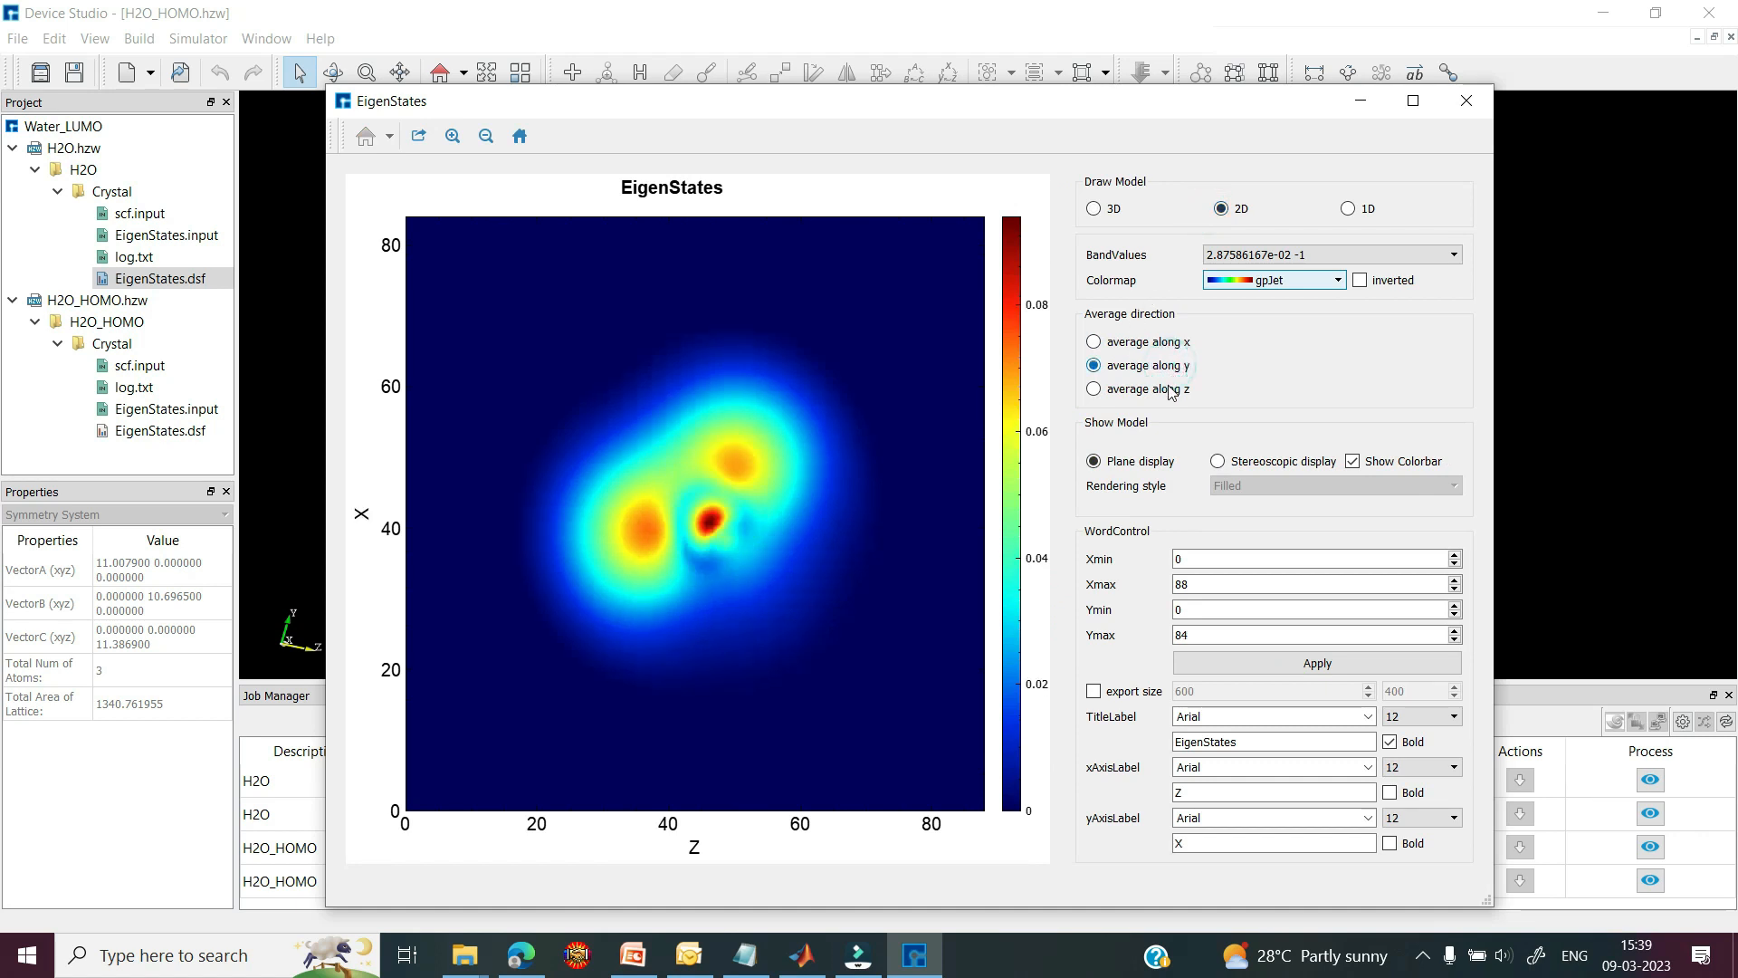
click(1170, 389)
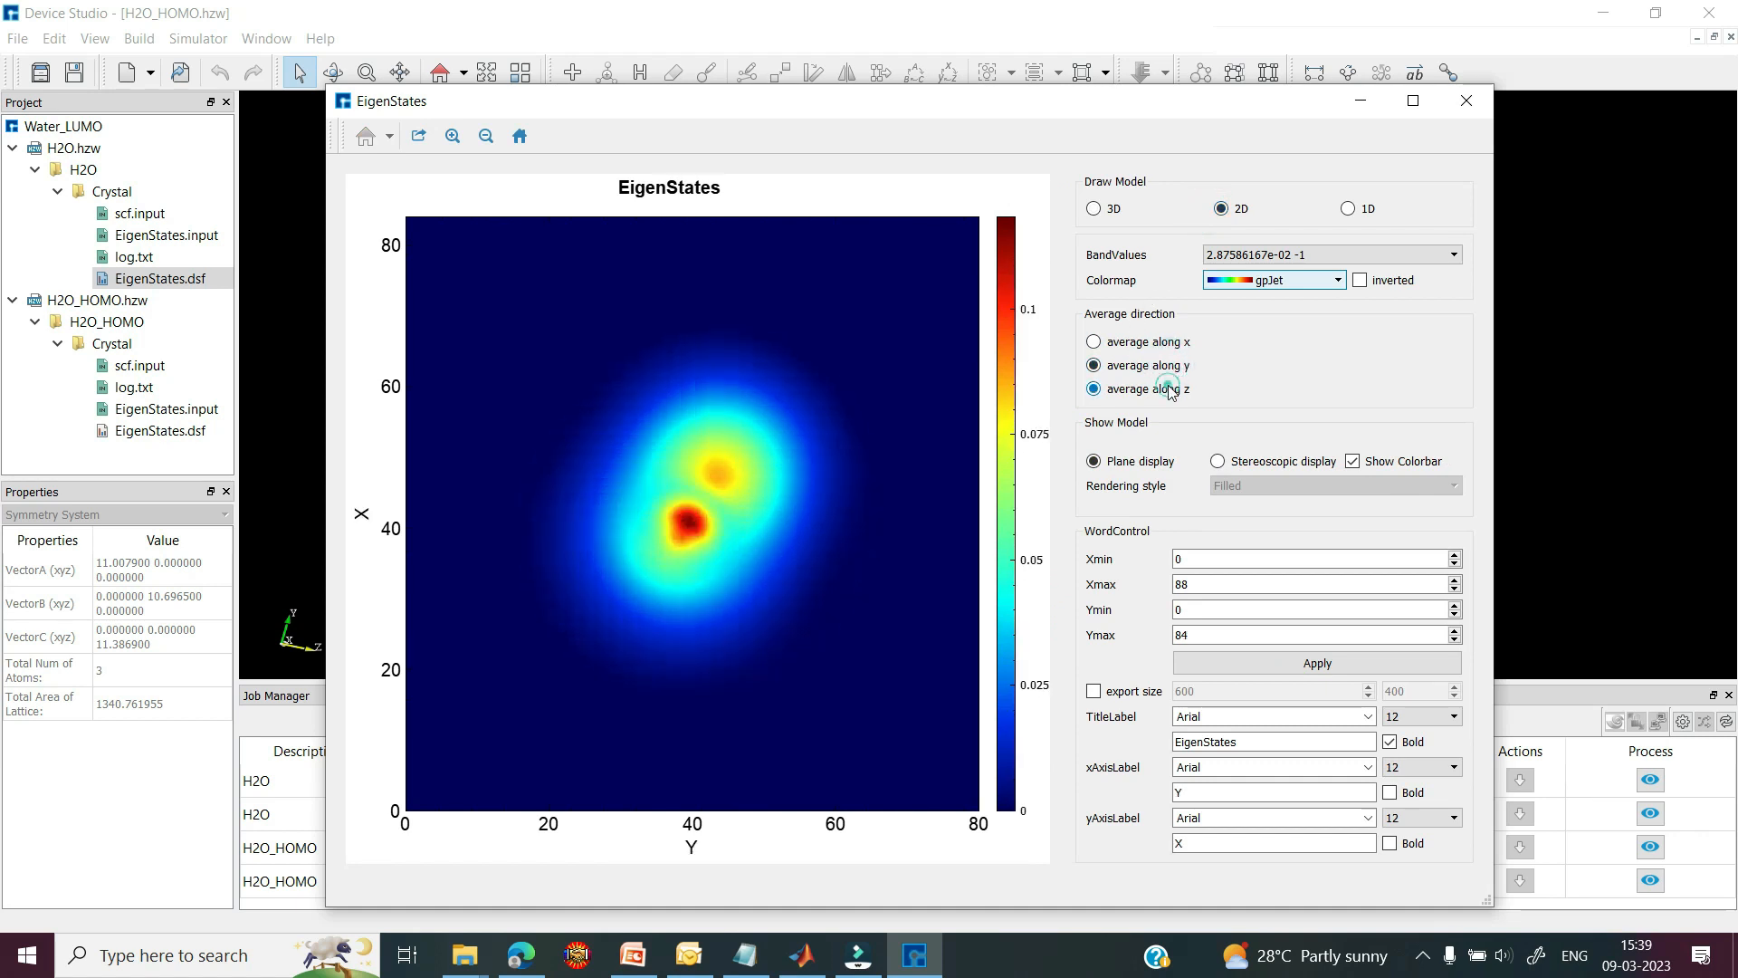
- Examine the 2D stereoscopic display of the H2O eigenstate averaged along z, y and x
click(1218, 463)
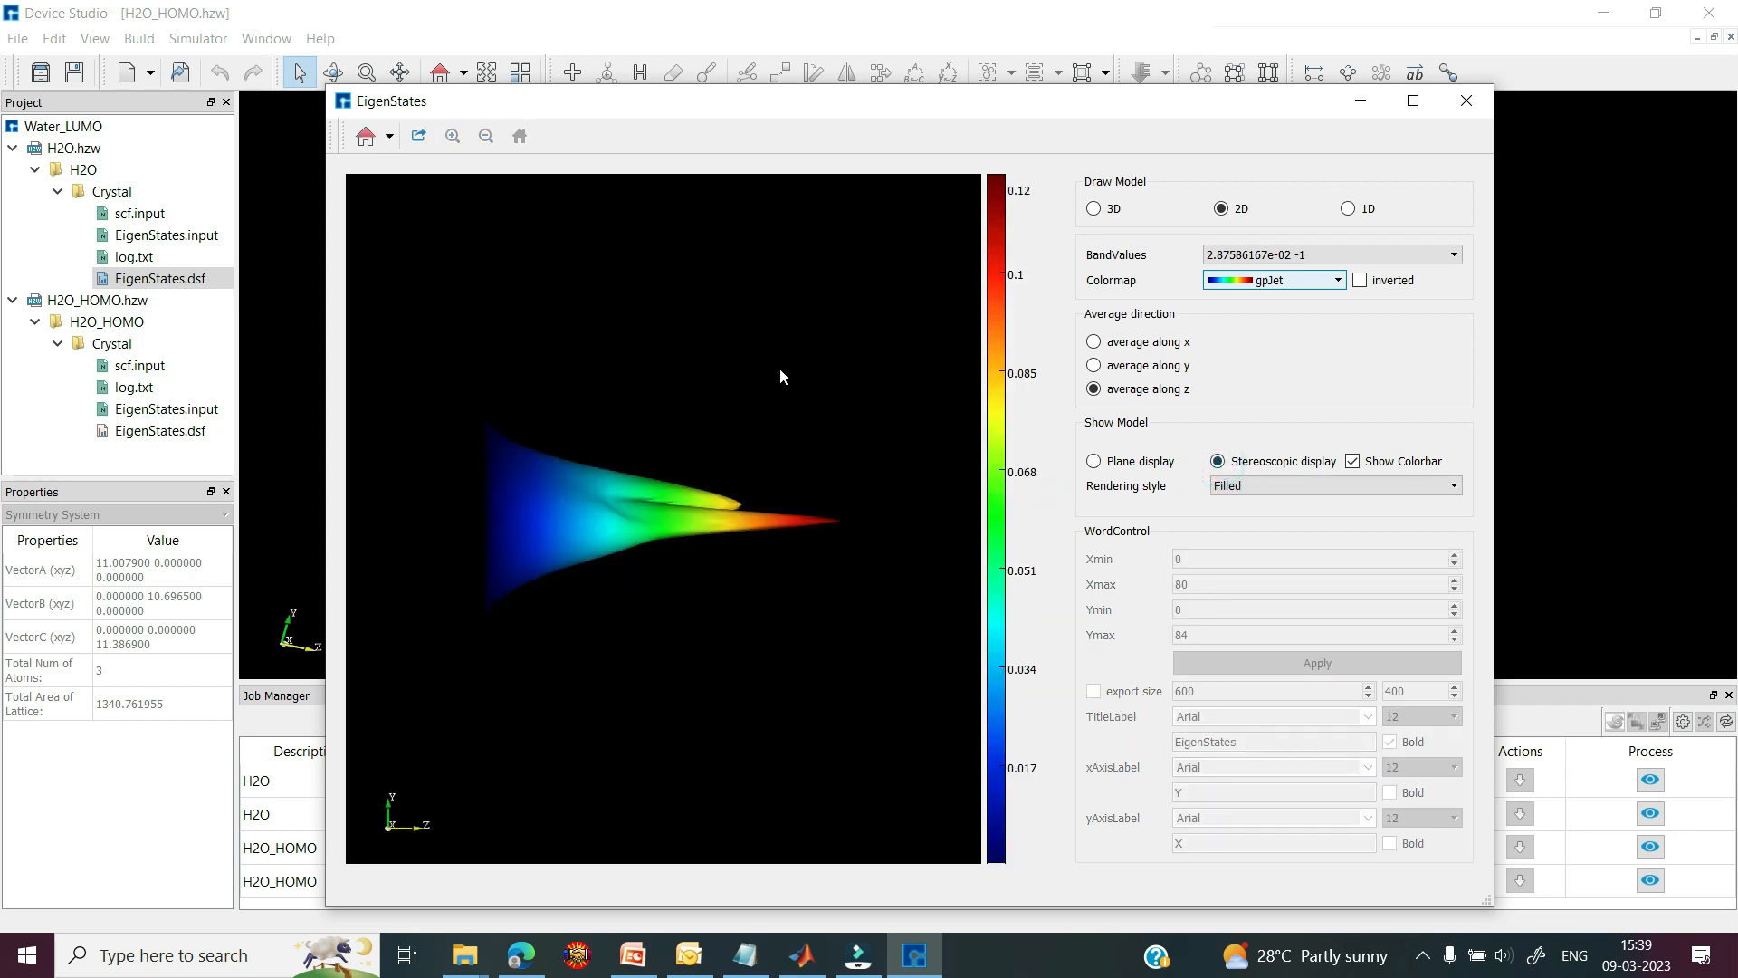
click(1173, 367)
click(1167, 343)
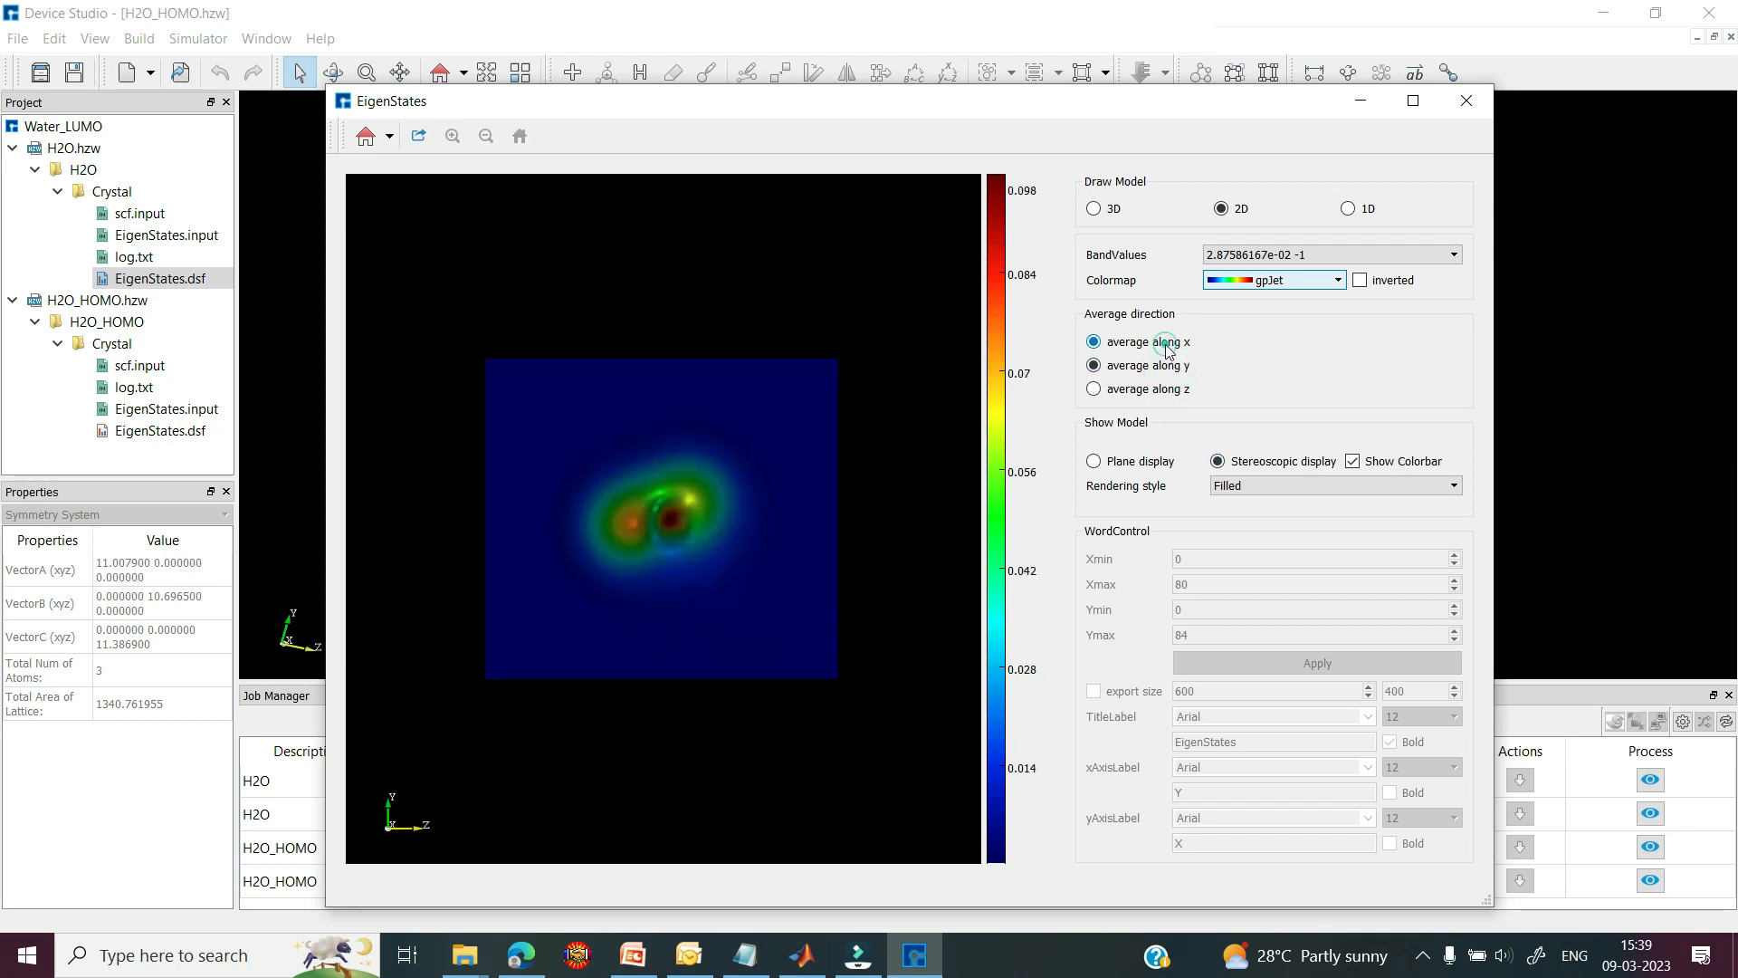
- Examine the 1D plots of the H2O eigenstate averaged in the xy, yz and xz planes, and close the viewer
click(1349, 213)
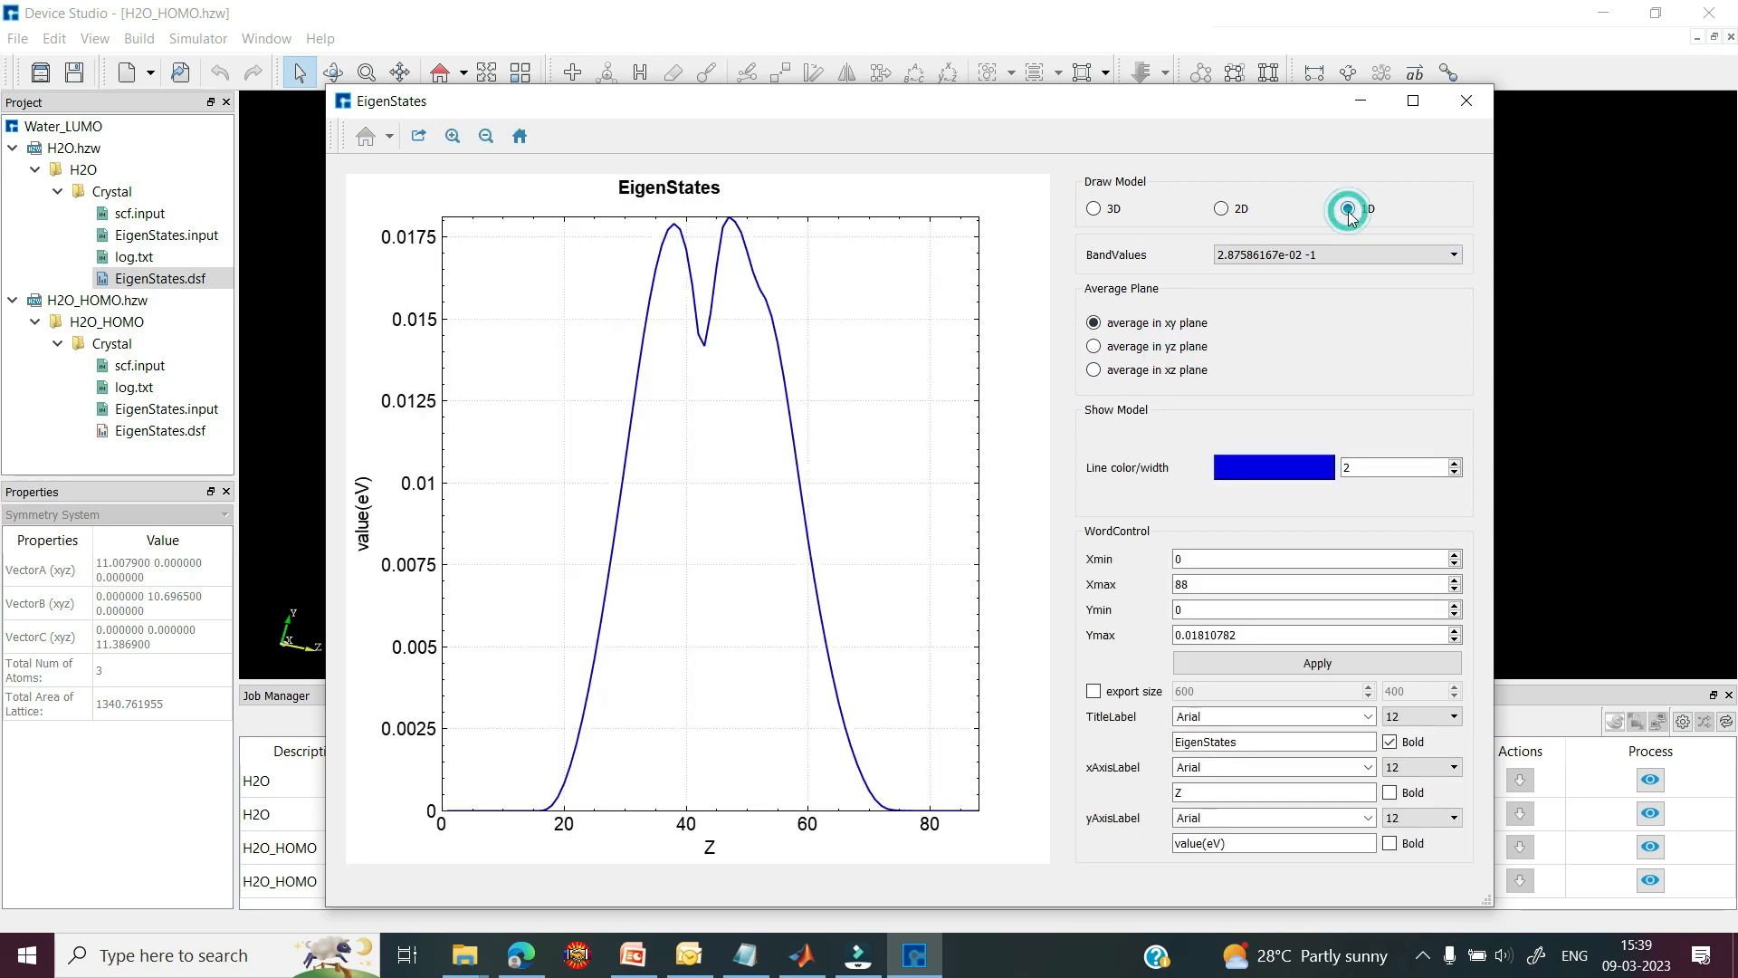
click(1172, 346)
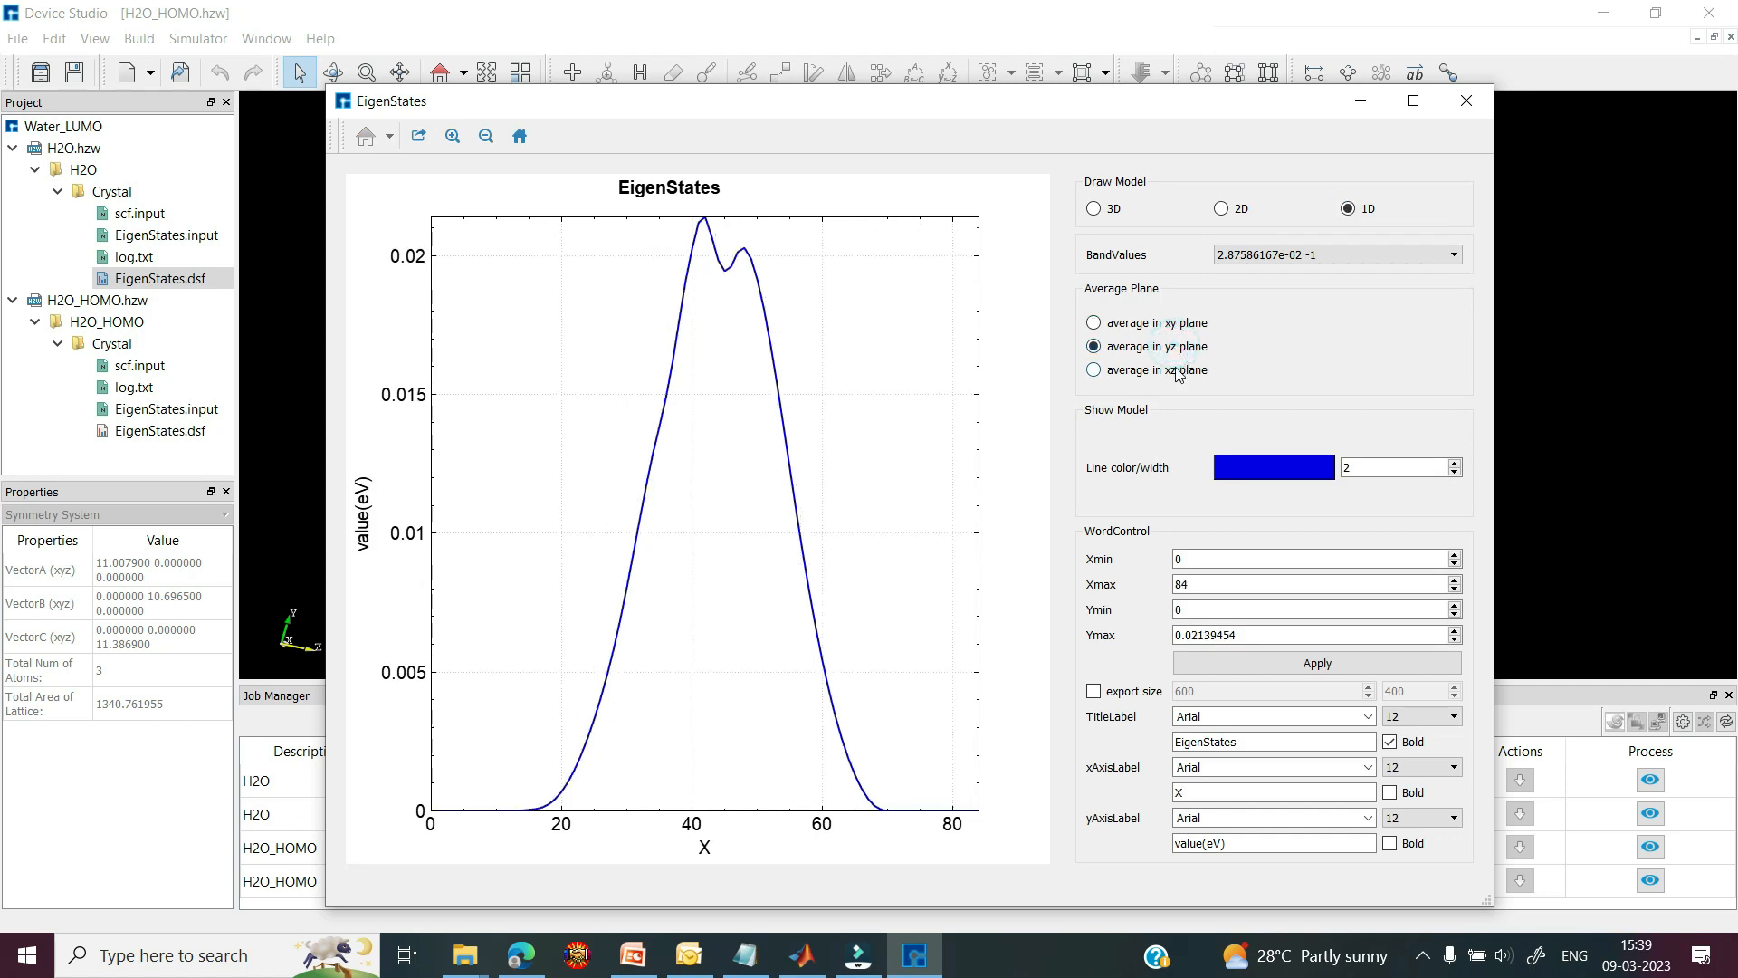
click(1177, 369)
click(1466, 100)
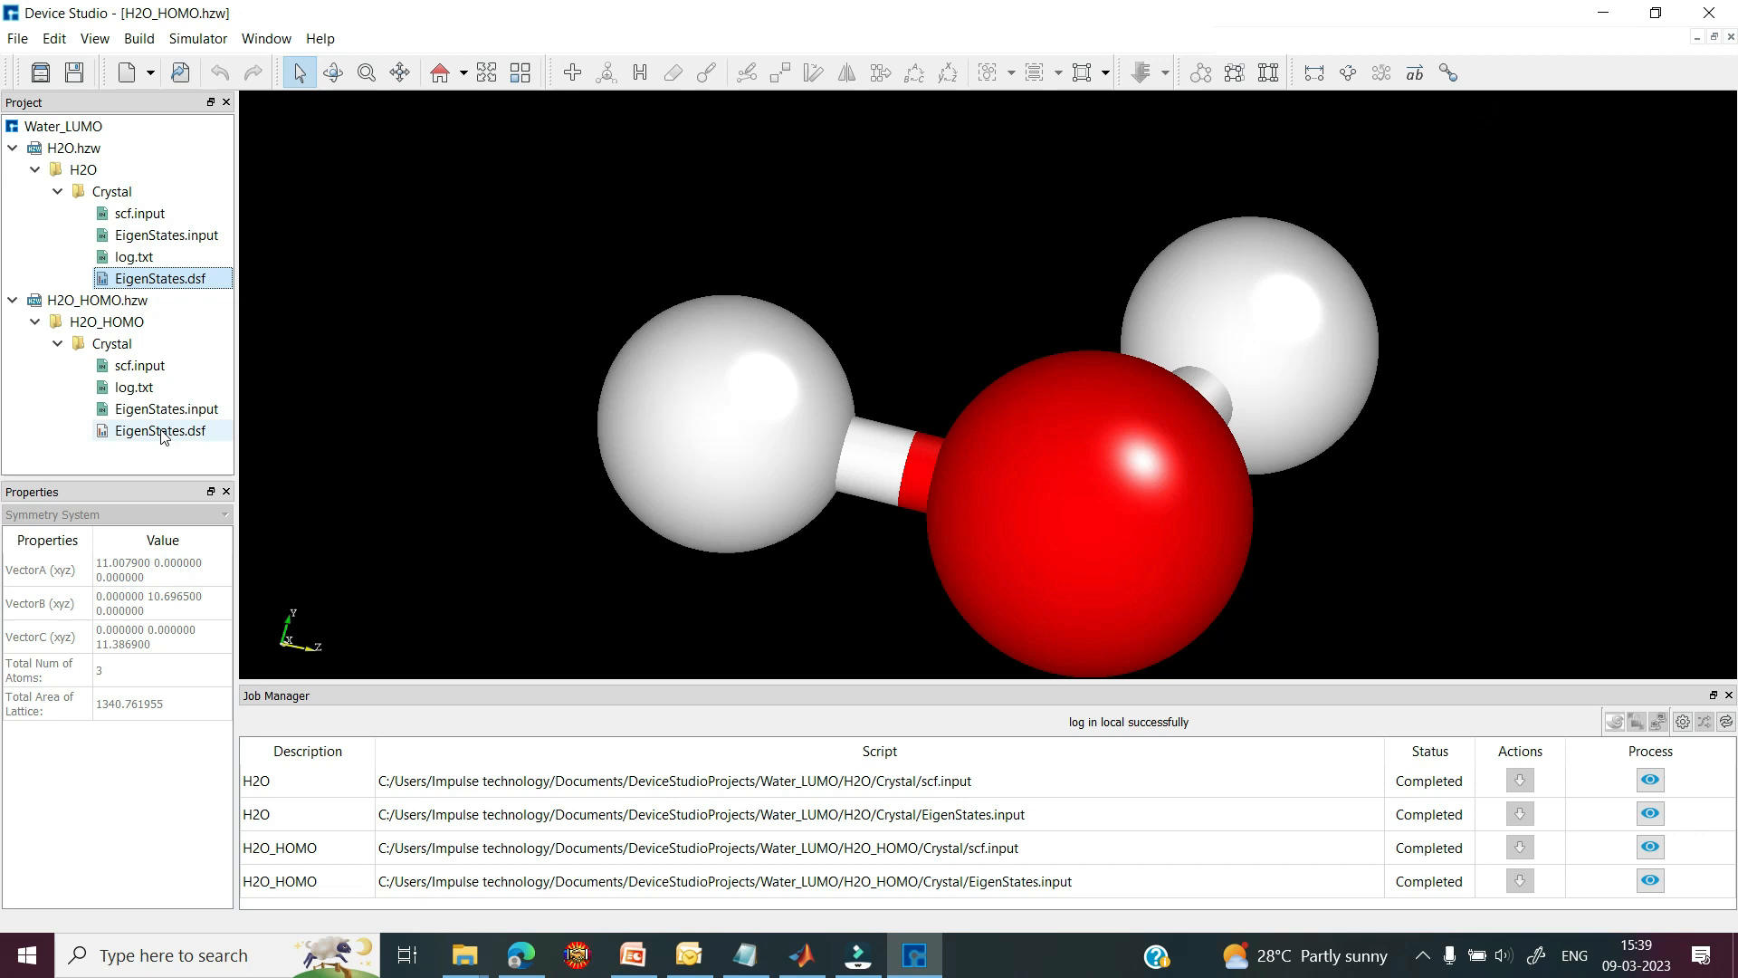
- Show the H2O_HOMO EigenStates.dsf result in 3D and examine its 2D plane display averaged along x, y and z
click(161, 430)
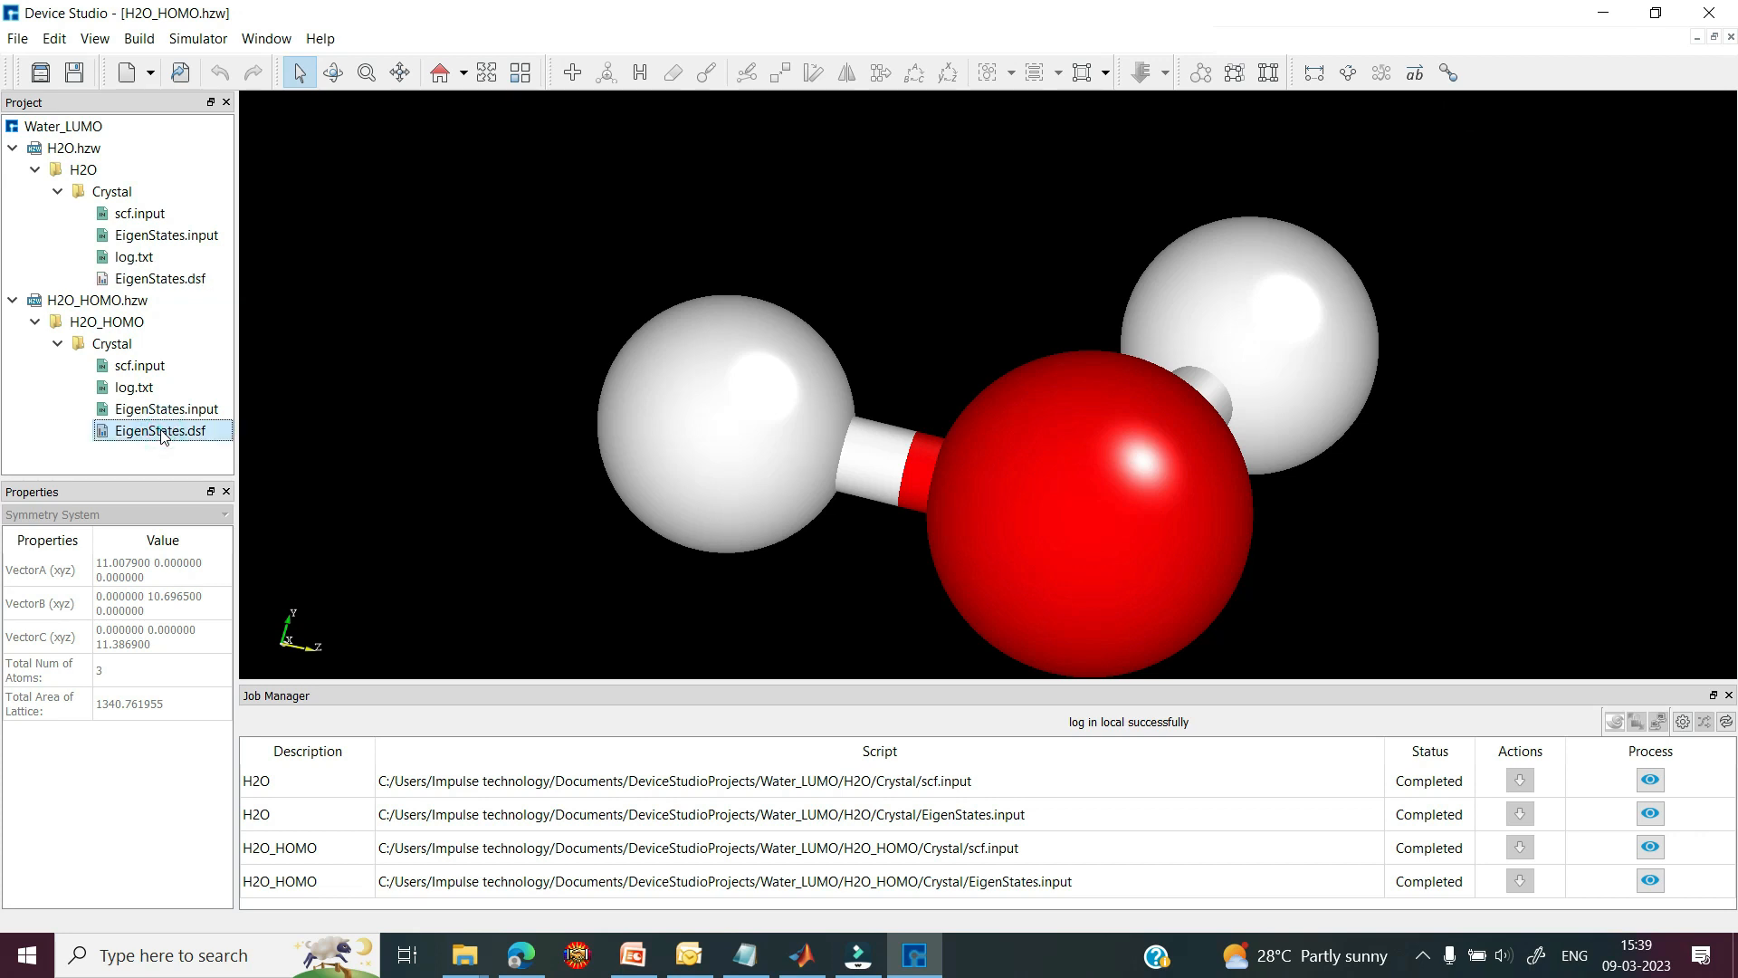
right_click(163, 436)
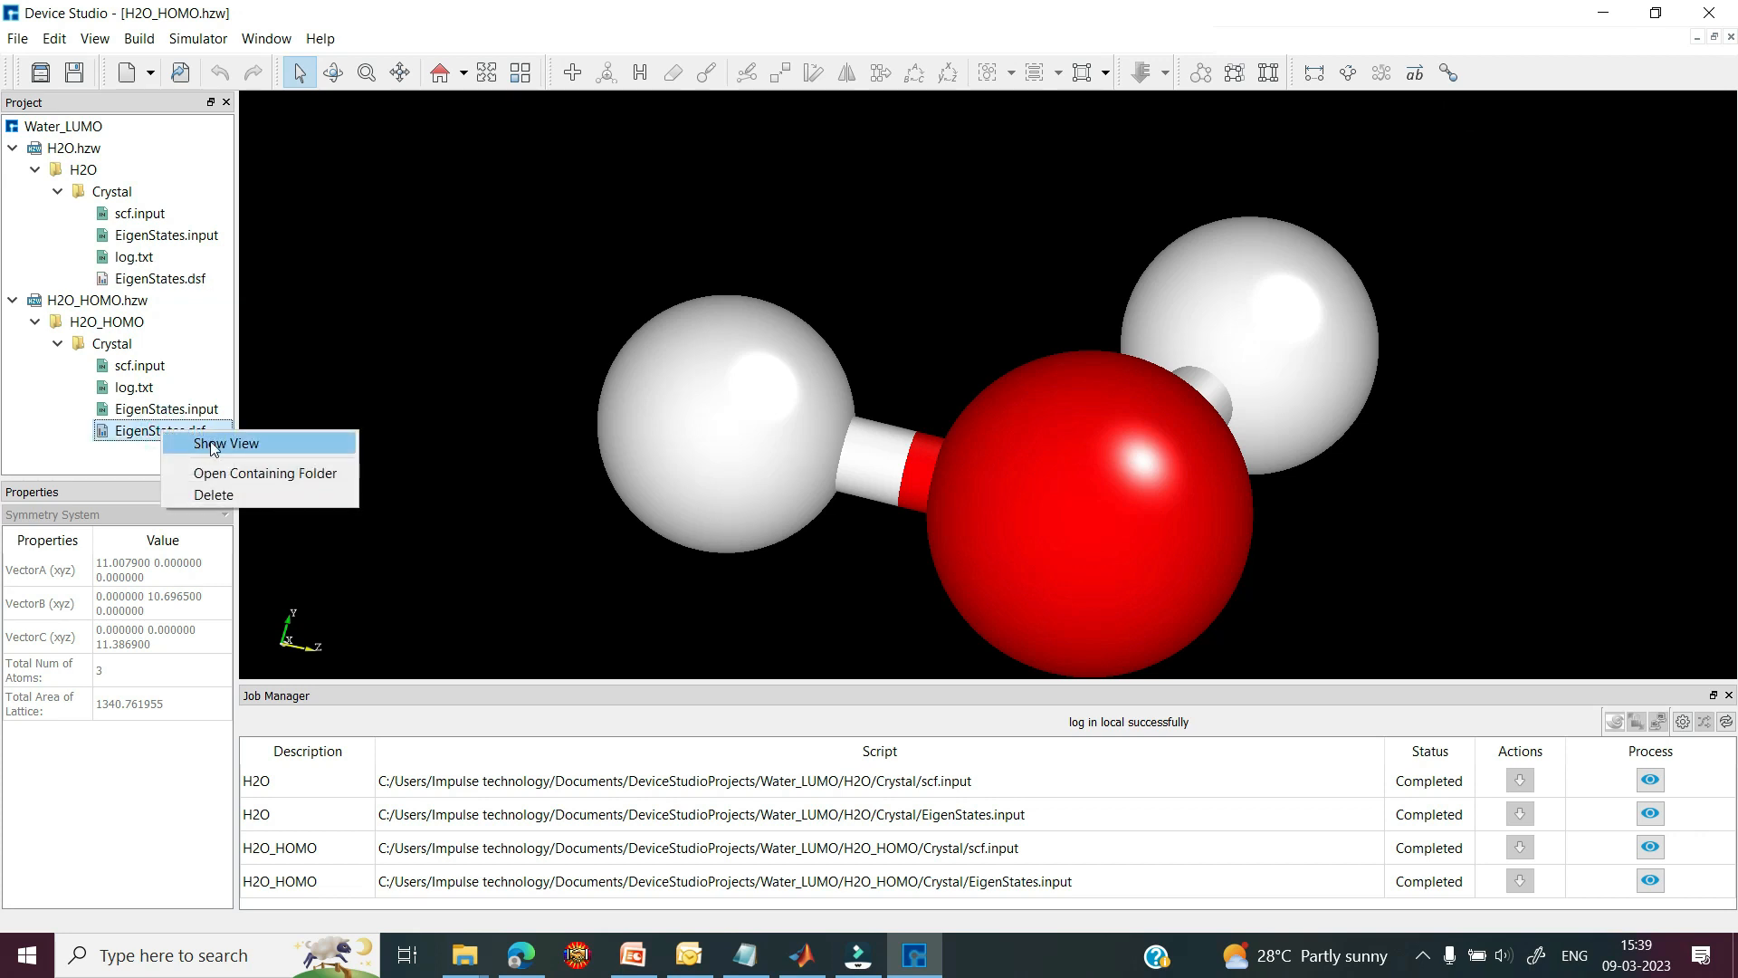
click(213, 444)
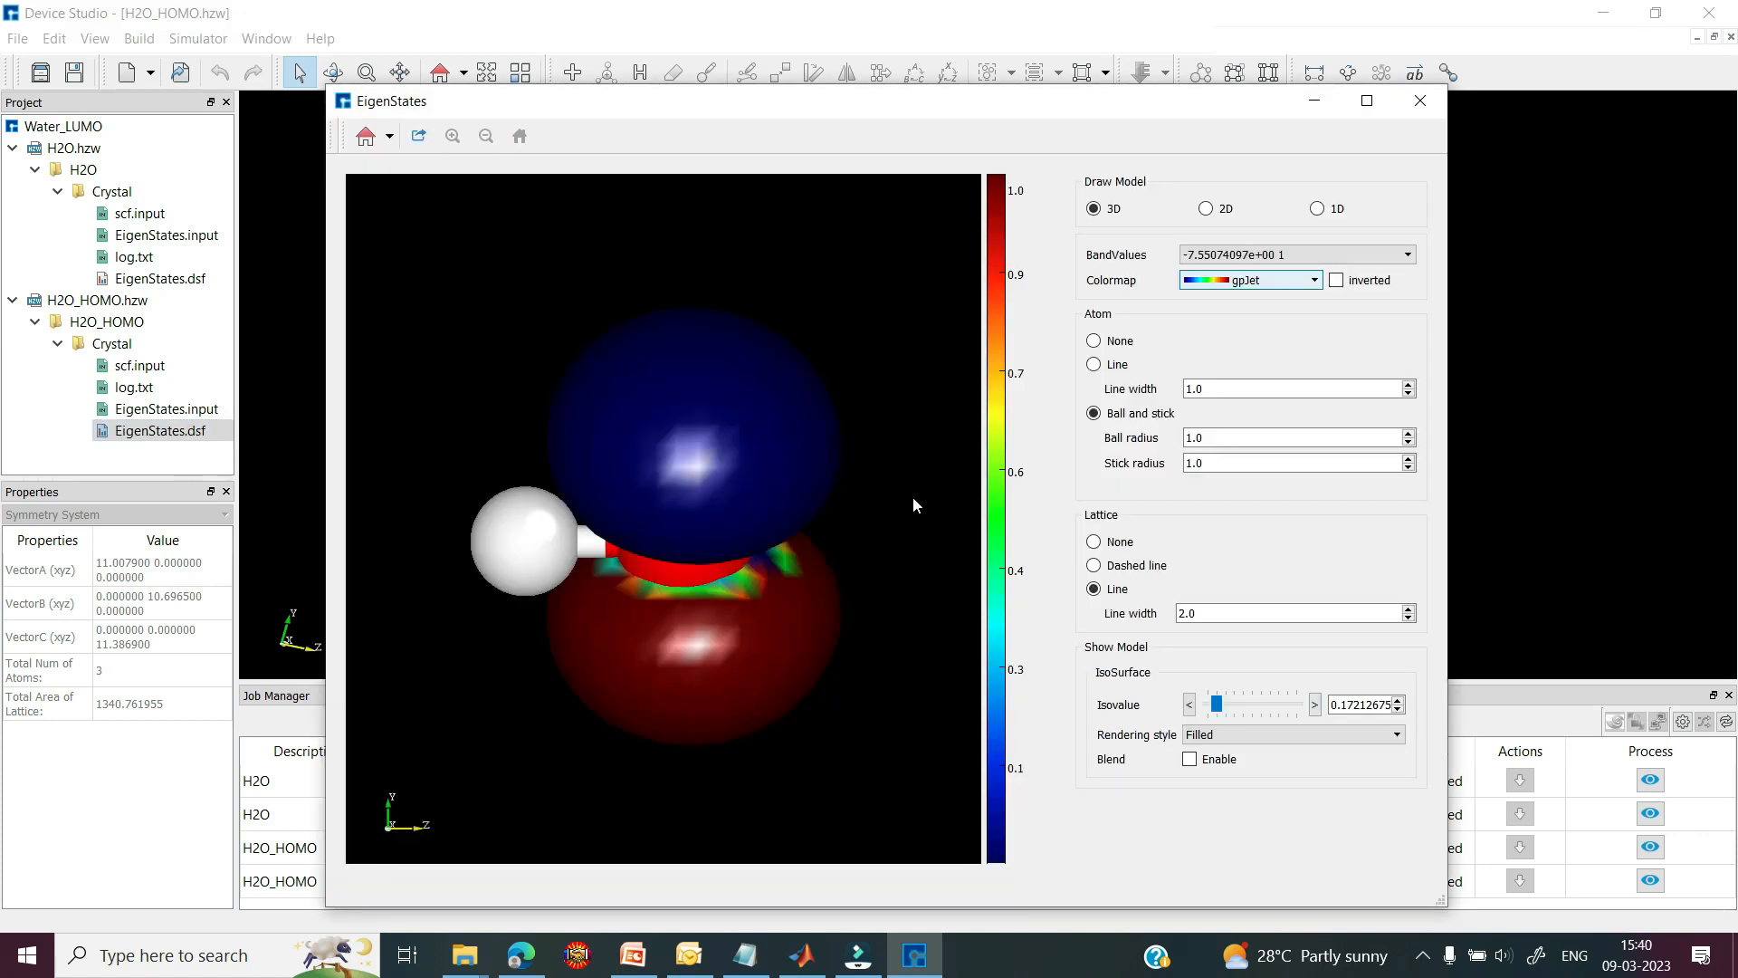
click(1206, 209)
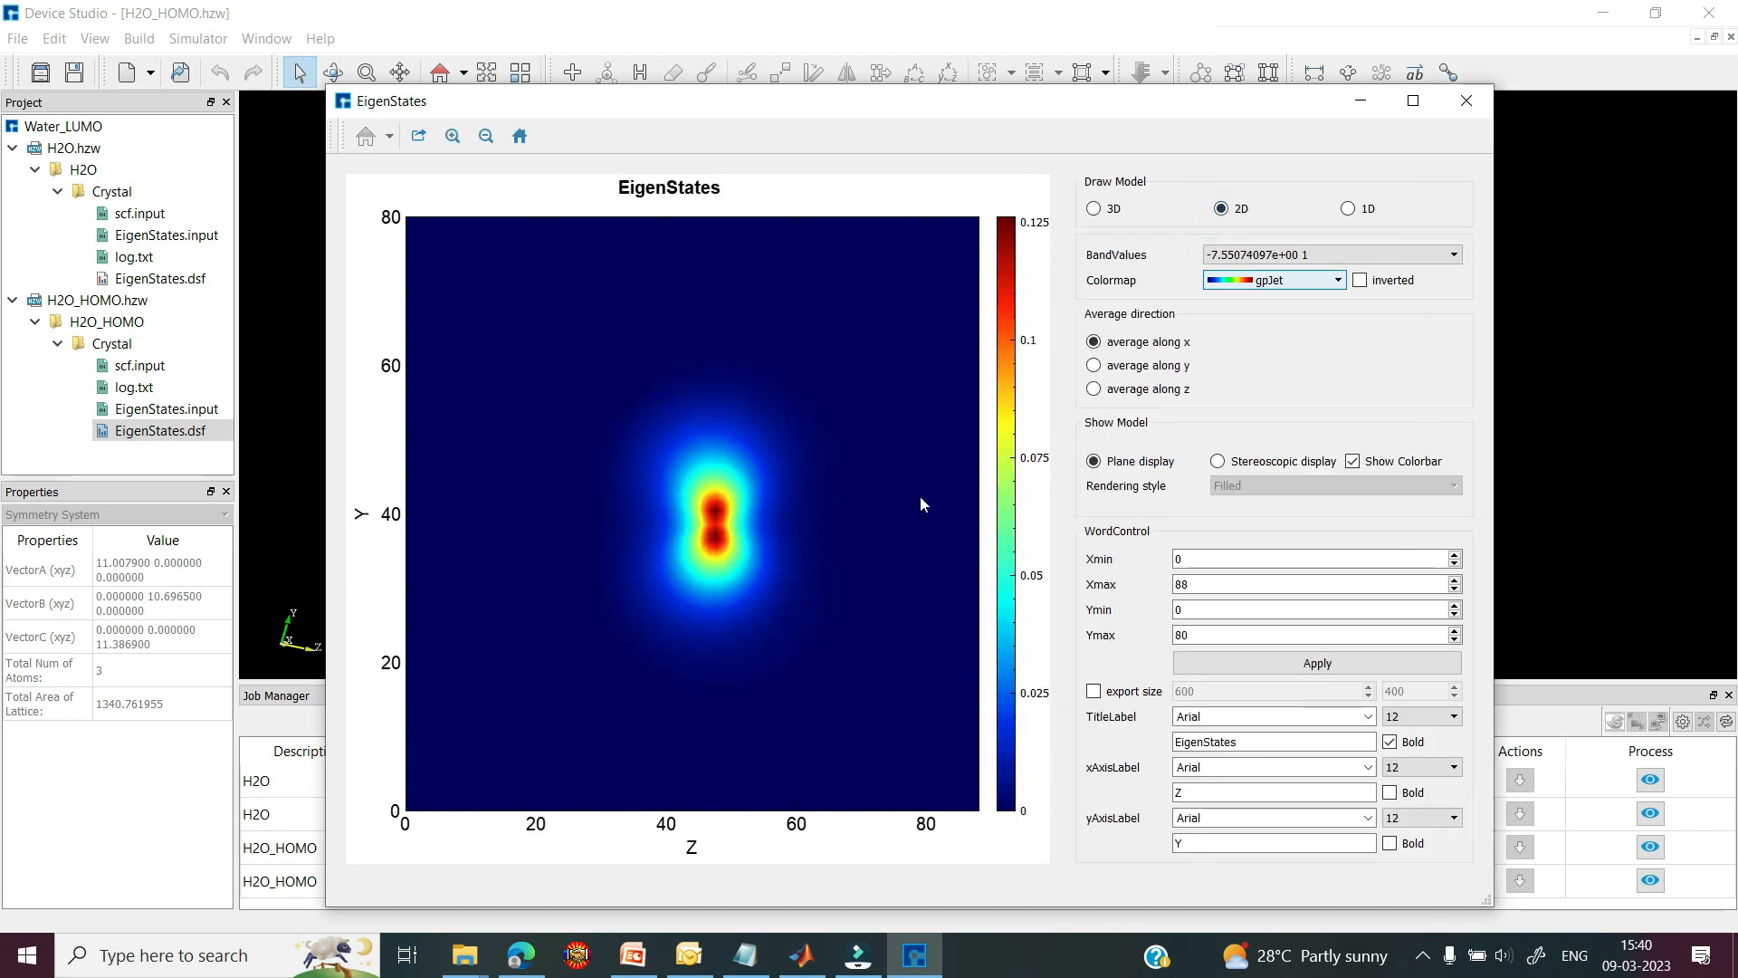
click(1172, 365)
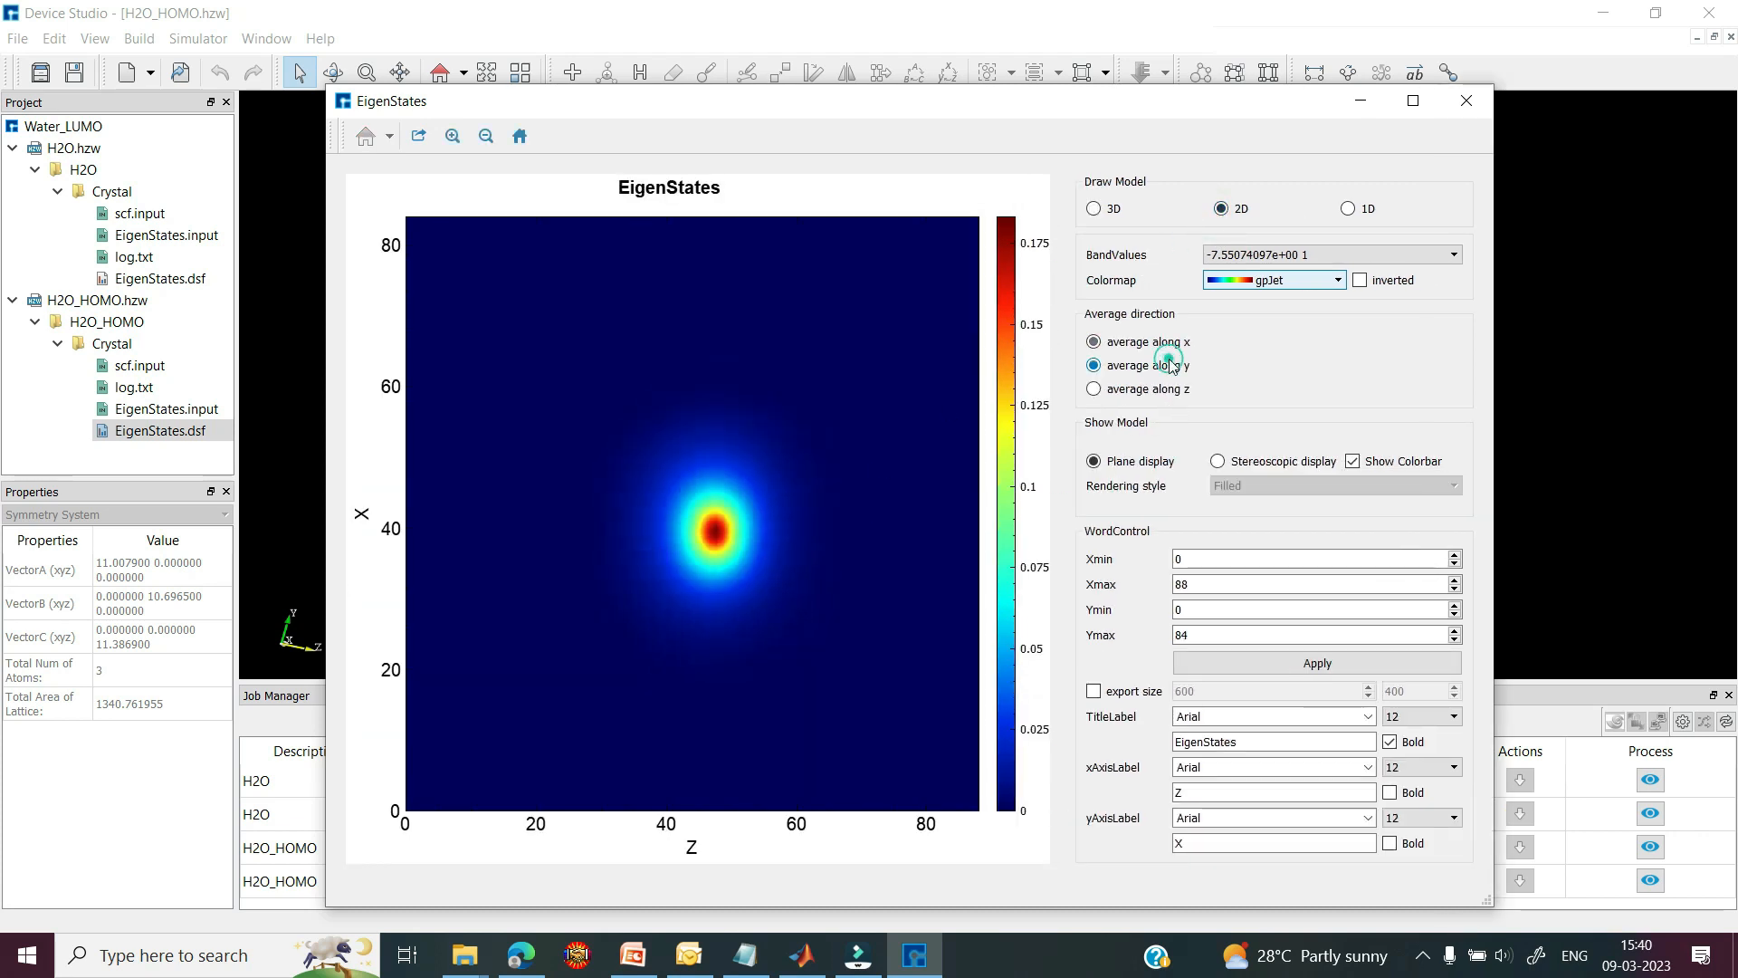
click(1169, 390)
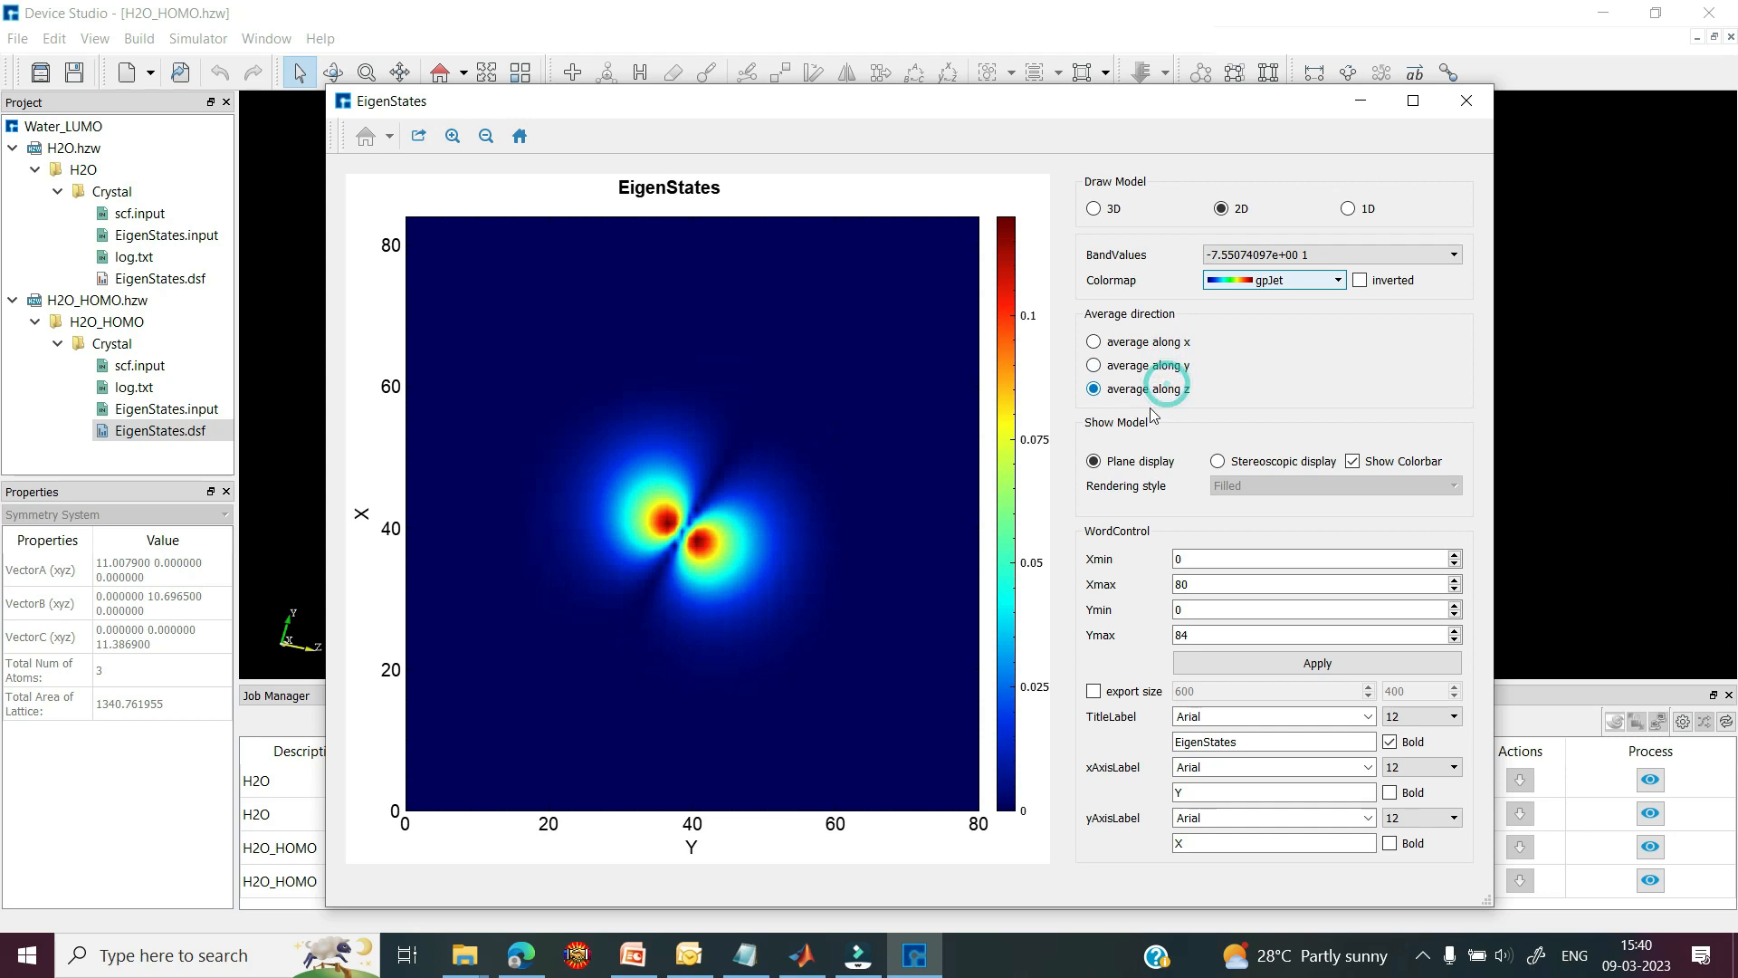
- Examine the 2D stereoscopic display of the H2O_HOMO eigenstate averaged along z, y and x
click(1218, 463)
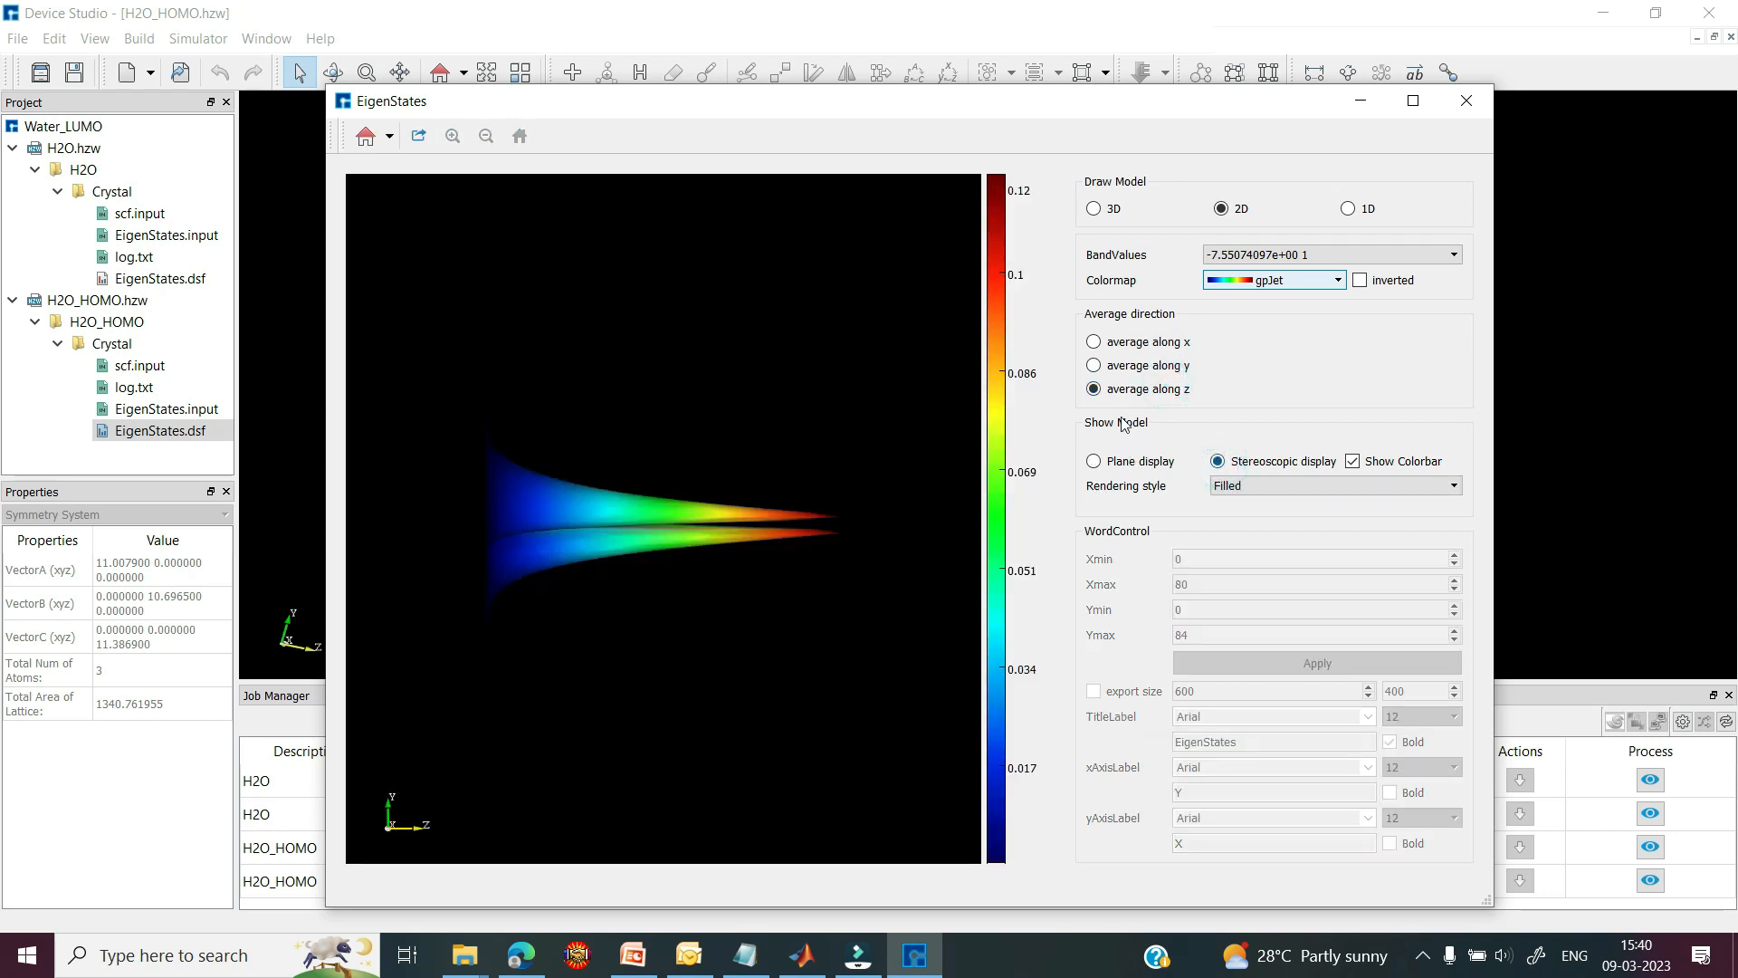
click(1161, 367)
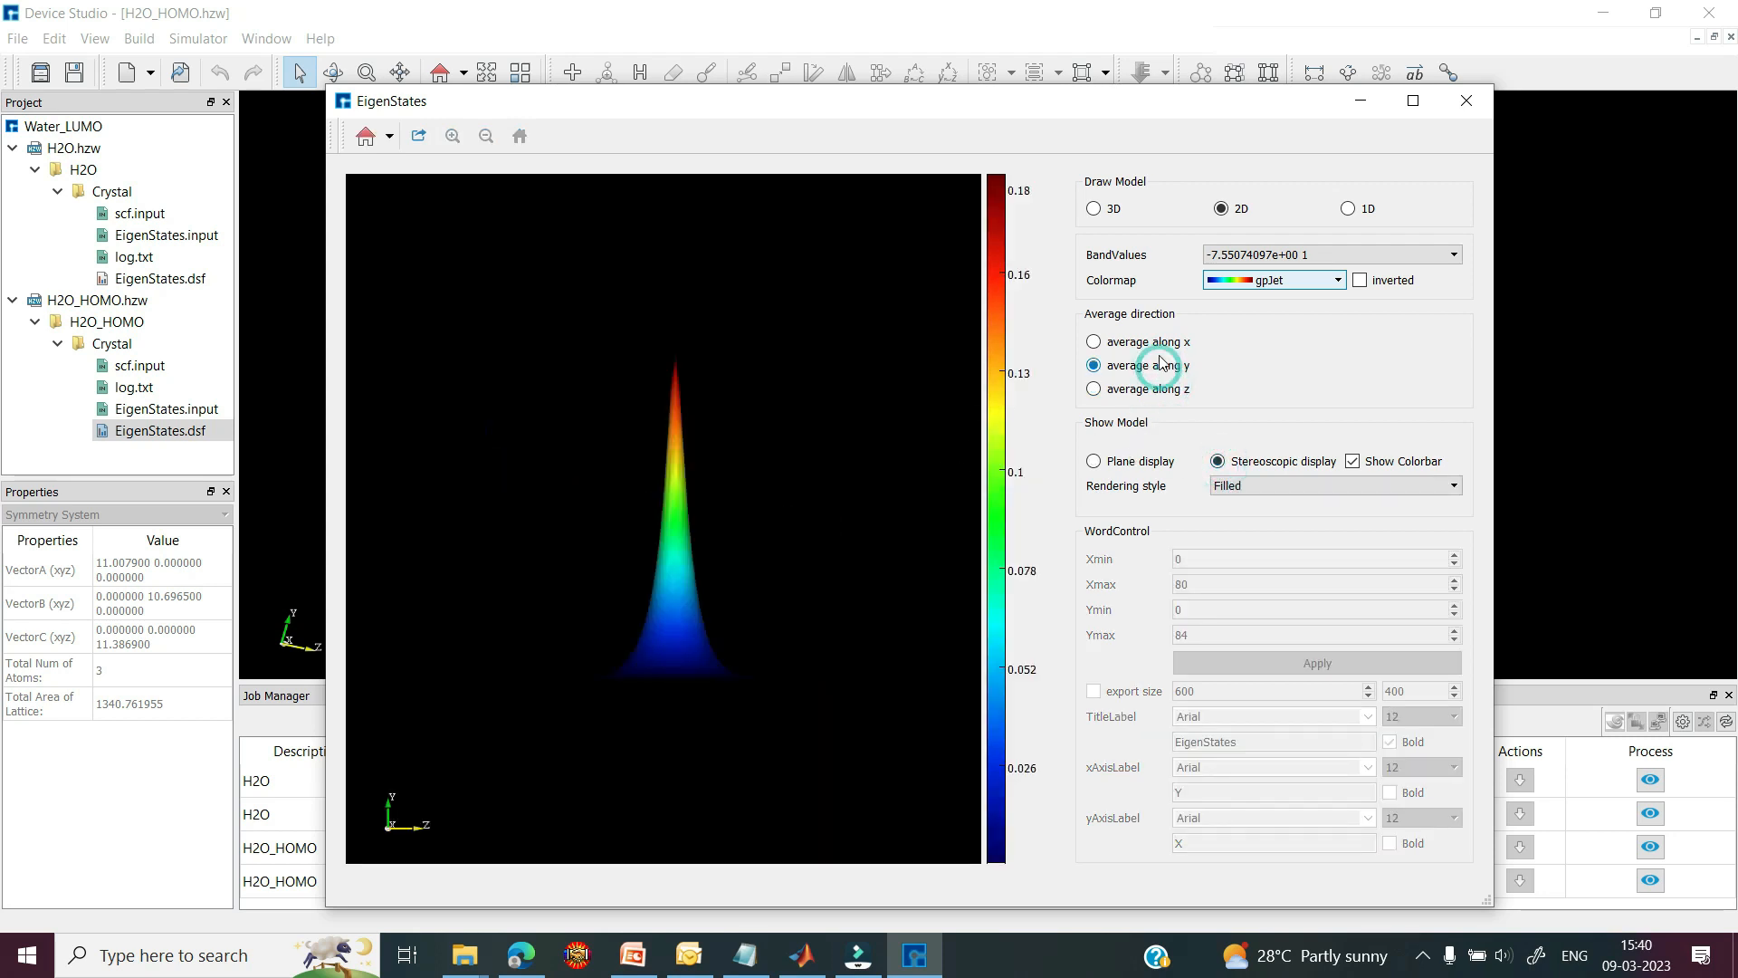
click(1160, 342)
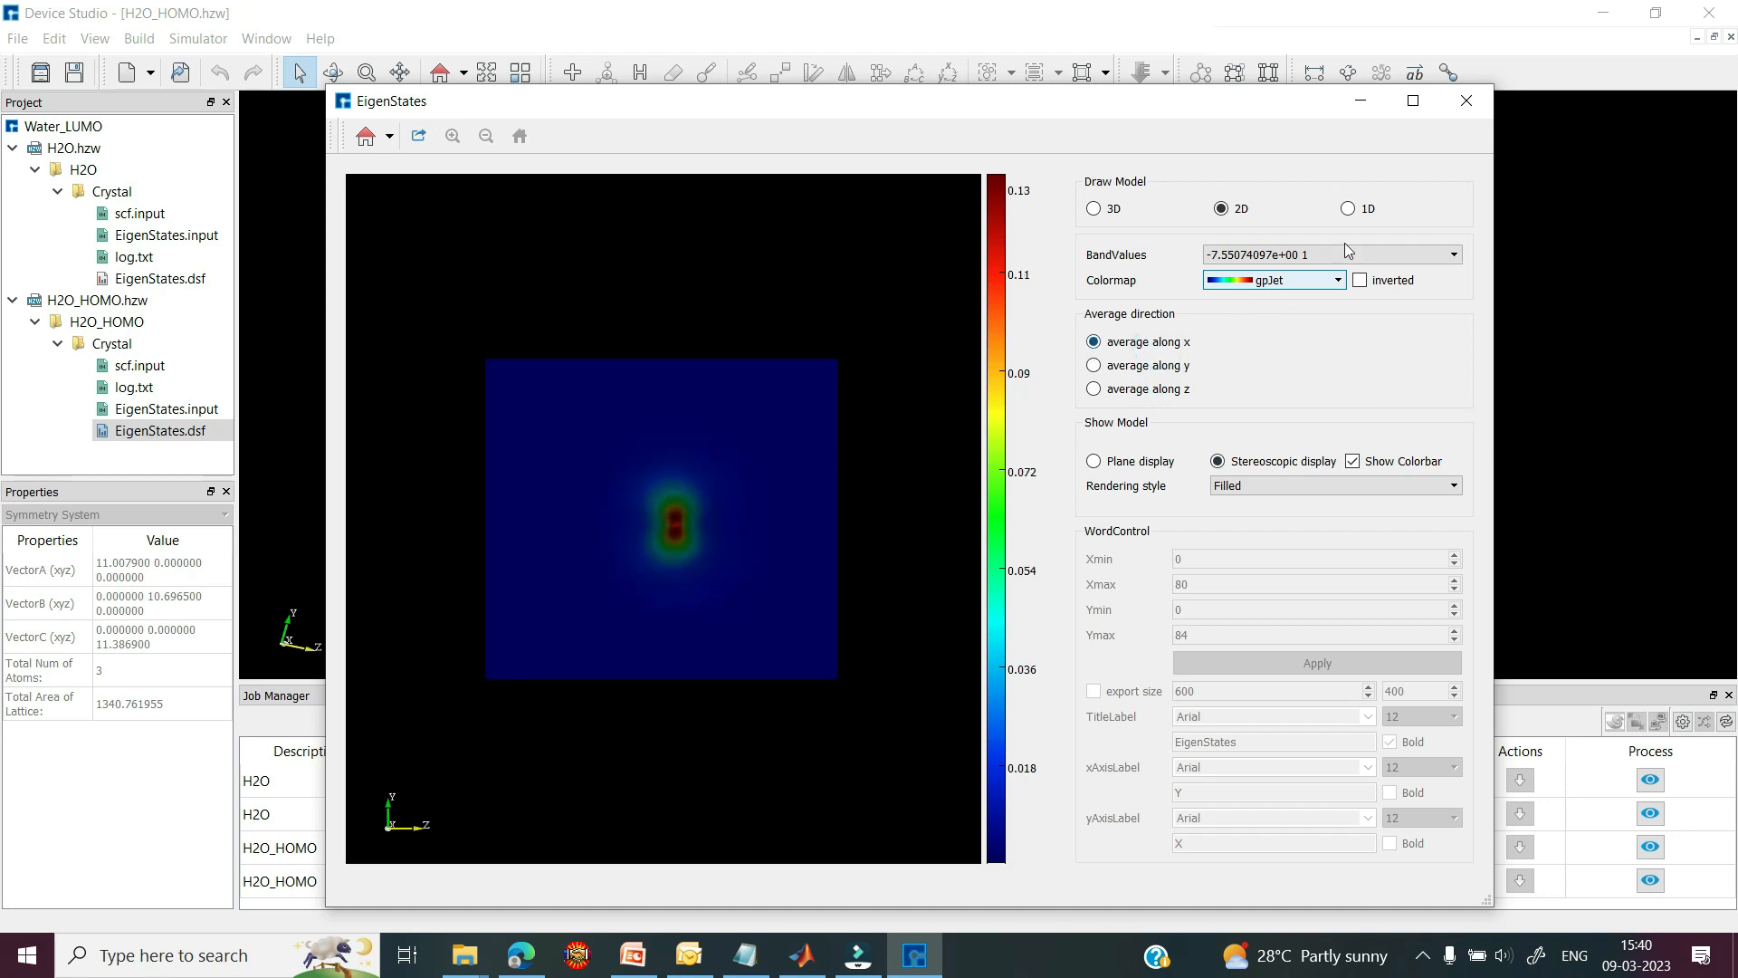
- Examine the 1D plots of the H2O_HOMO eigenstate averaged in the xy and yz planes
click(1351, 212)
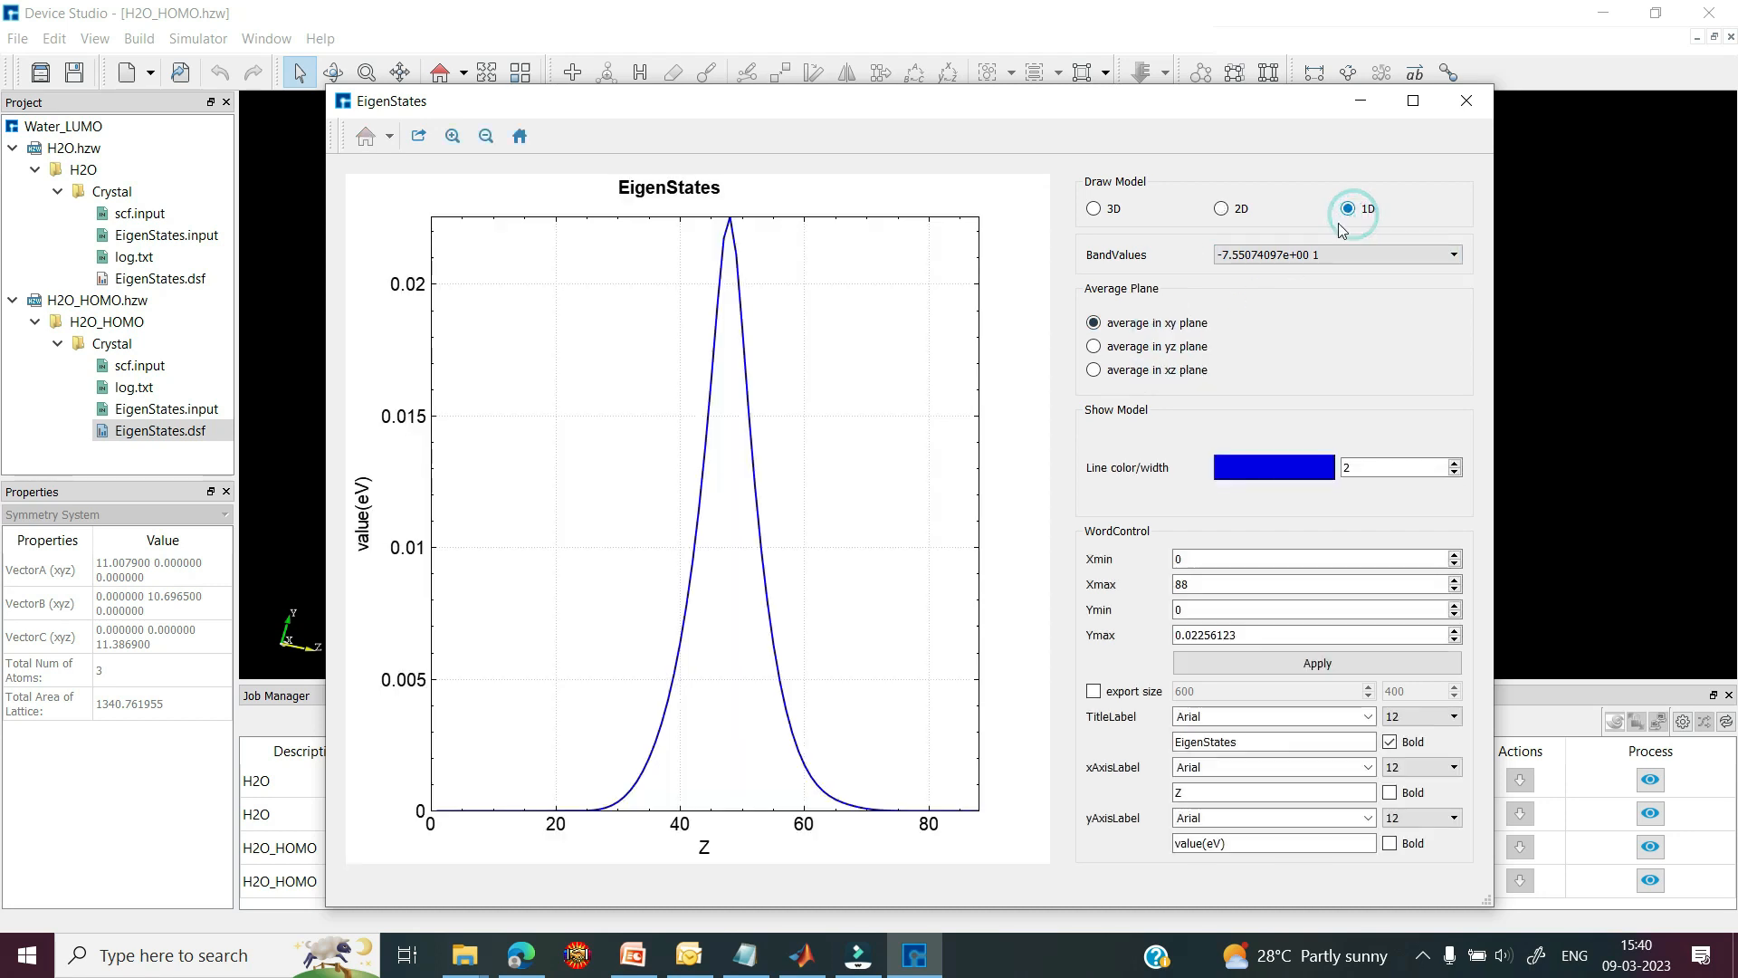
click(1184, 349)
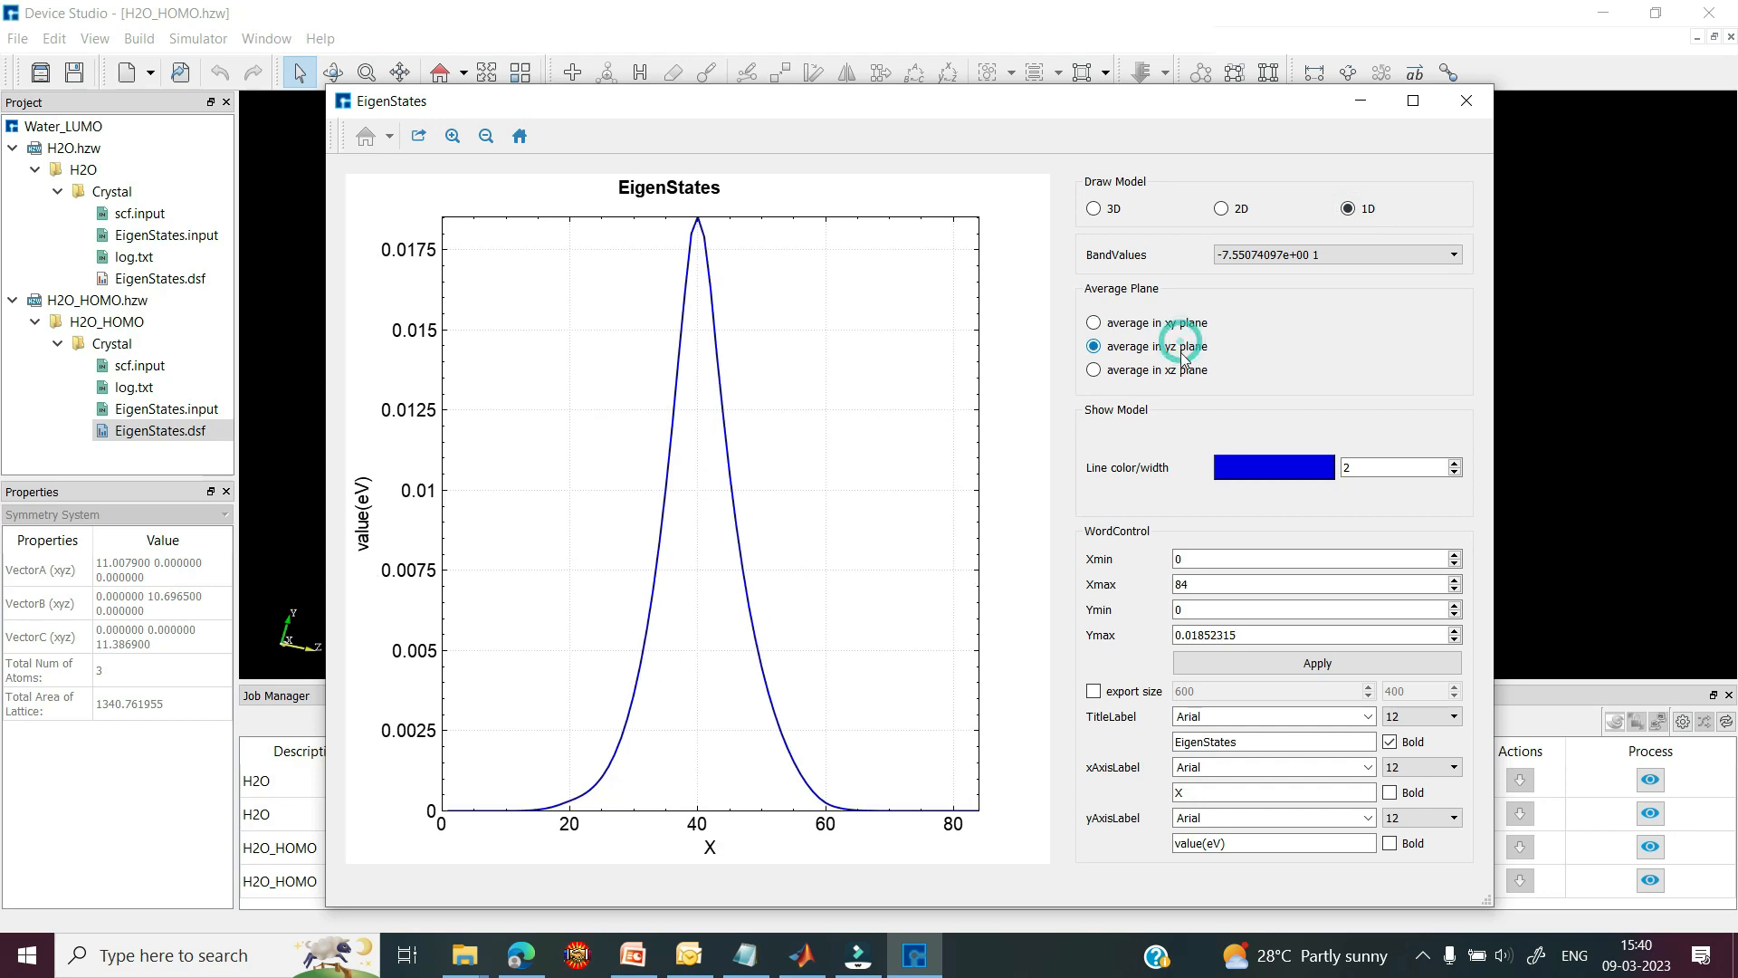